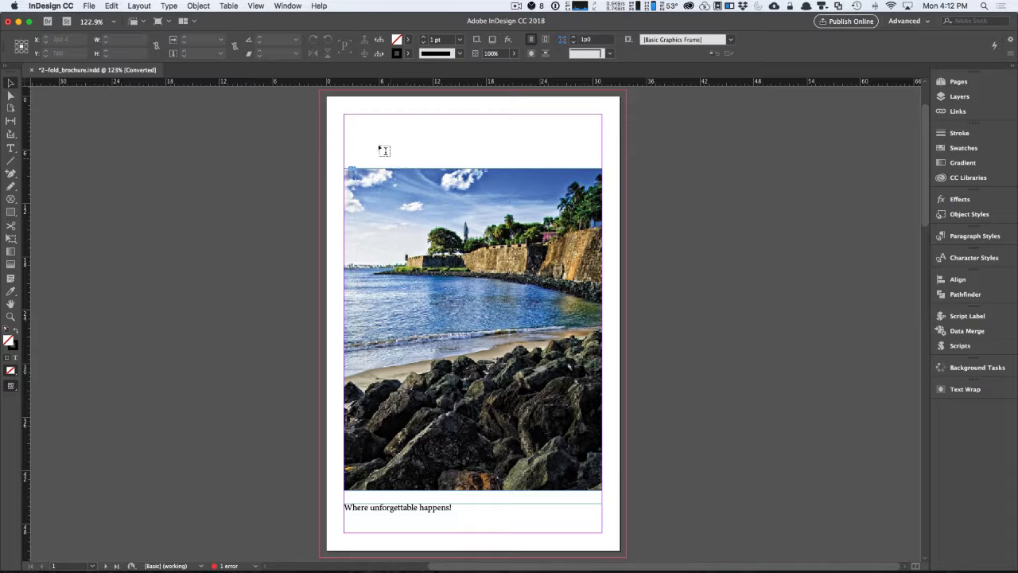
Step: Draw a text frame about 29 by 5 picas between the margins above the photo and enter "vacation" in it
key(t)
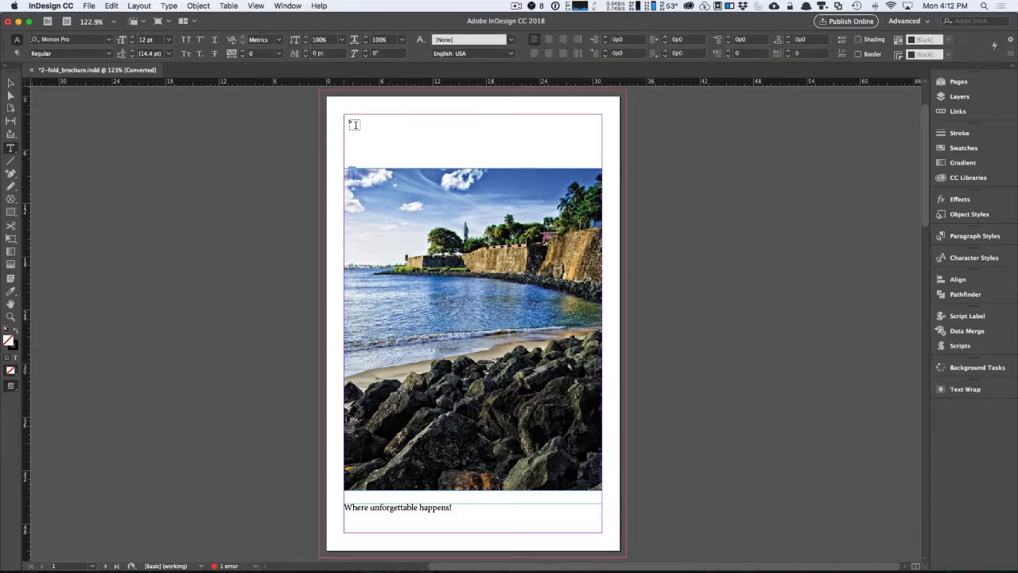
drag(350, 119, 605, 163)
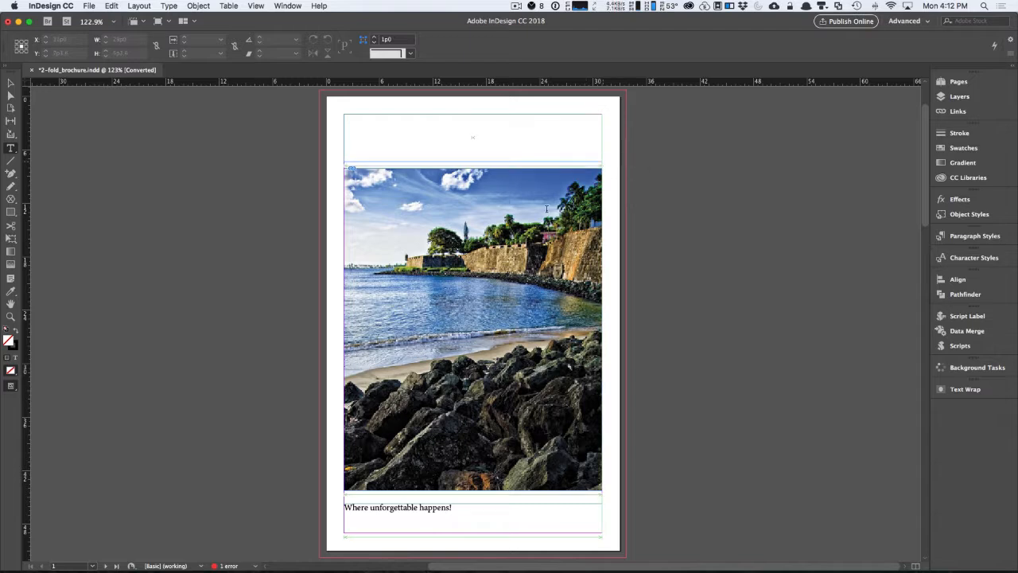
text(va)
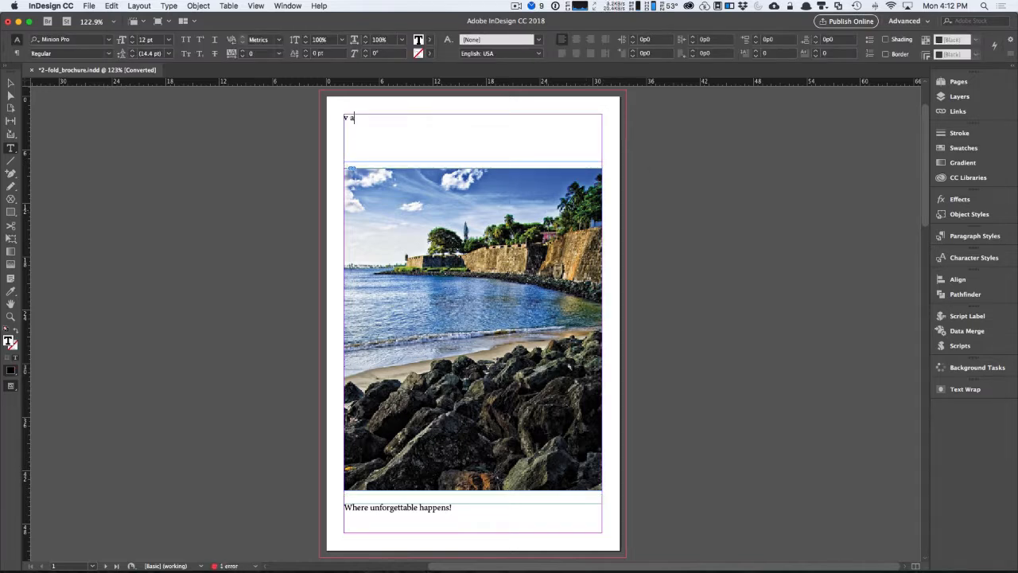
text(cation)
Step: Select the word "vacation" and center its paragraph within the text frame
double_click(379, 127)
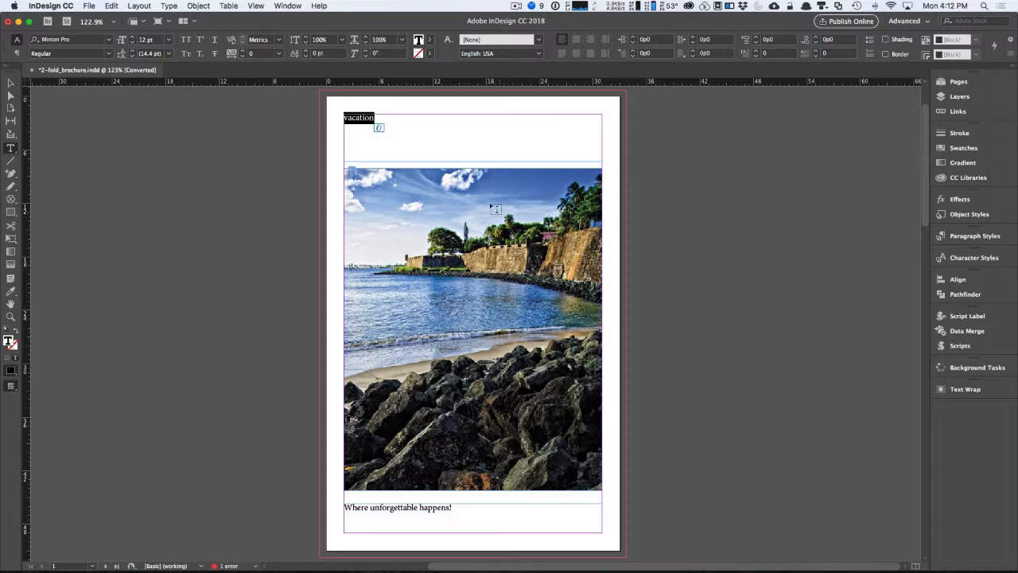
click(18, 53)
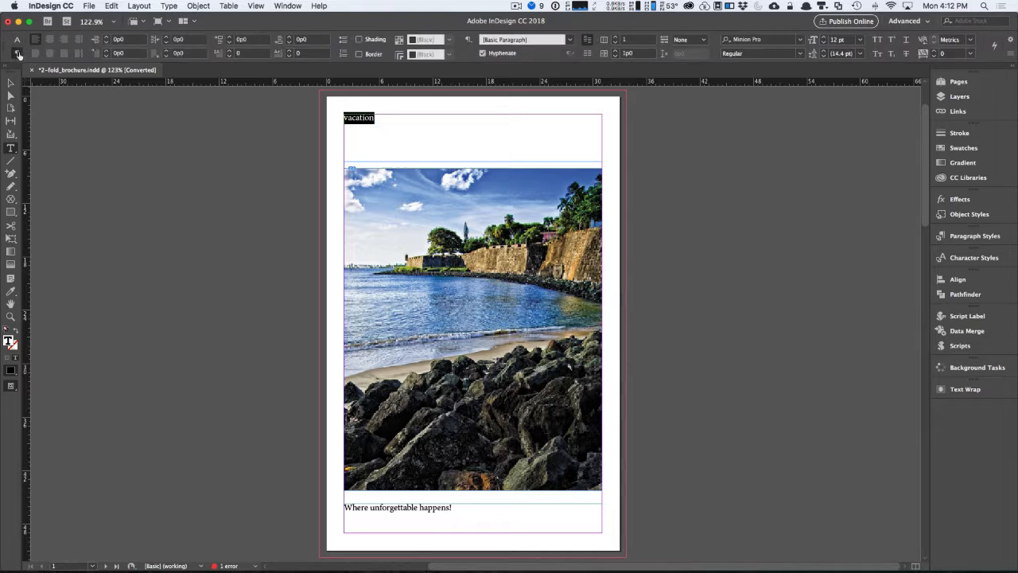
click(49, 40)
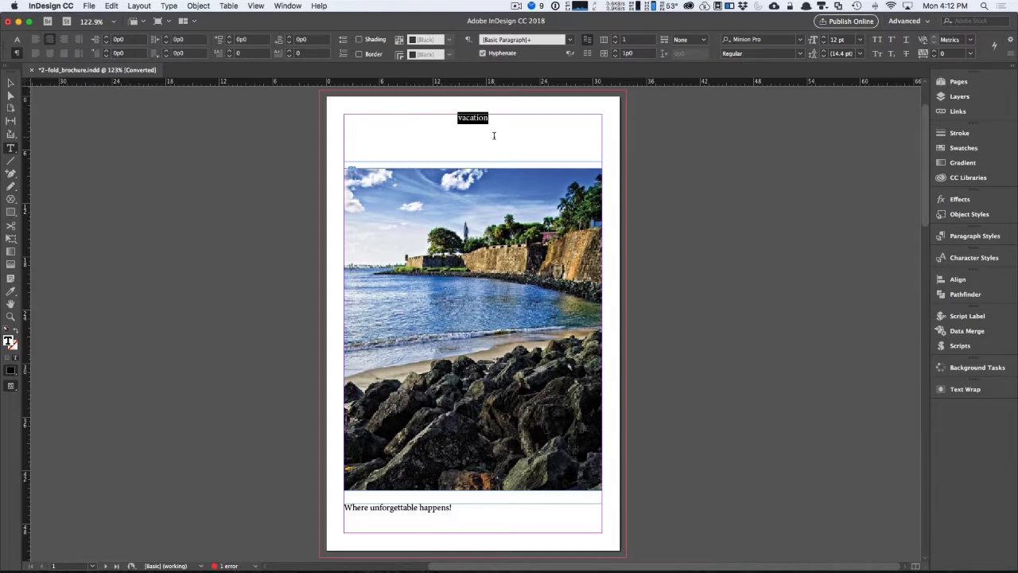
Step: Search all font classes for "helv" and apply Helvetica LT Std Black to the title
click(17, 40)
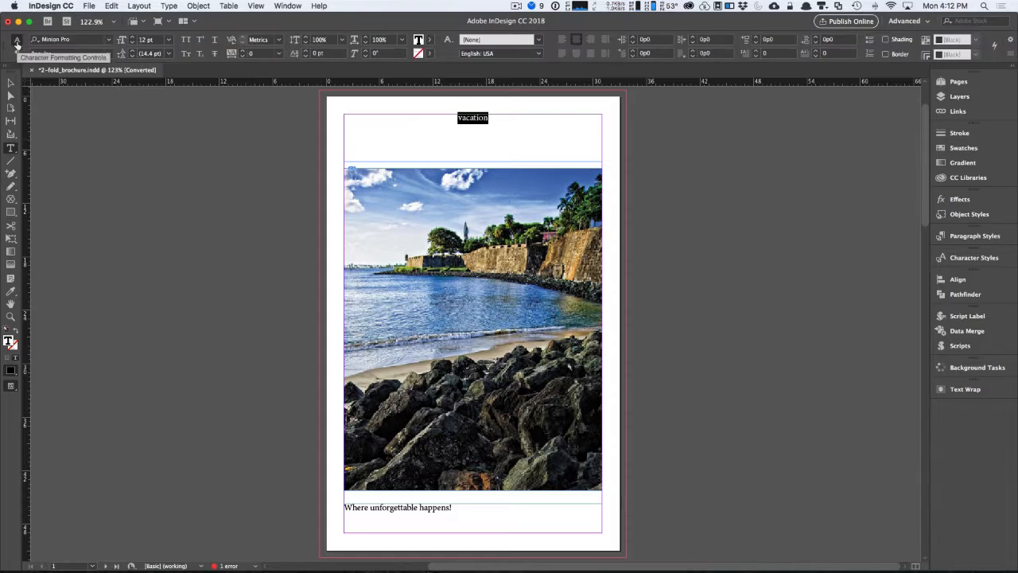
click(77, 42)
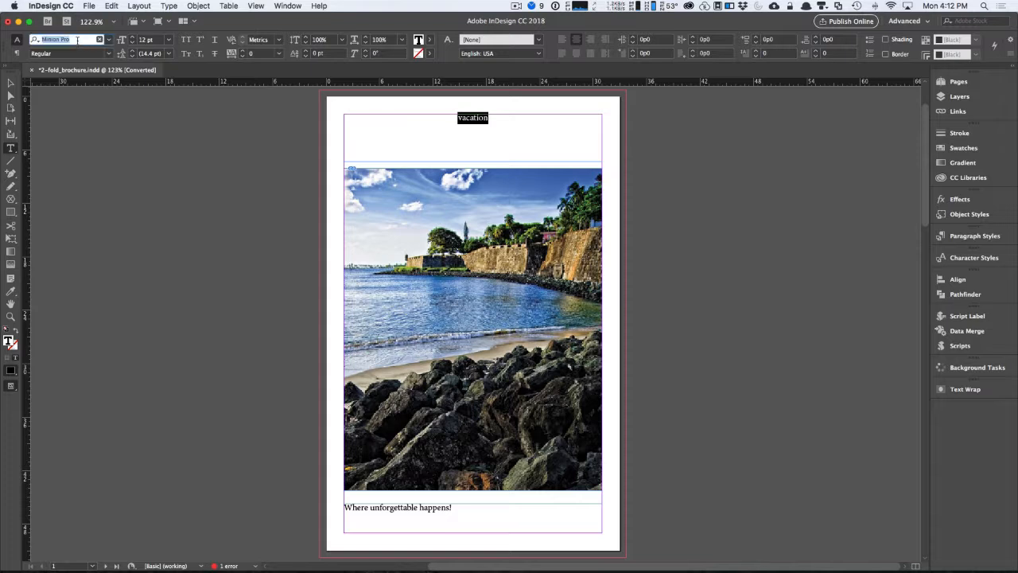
text(he)
click(110, 54)
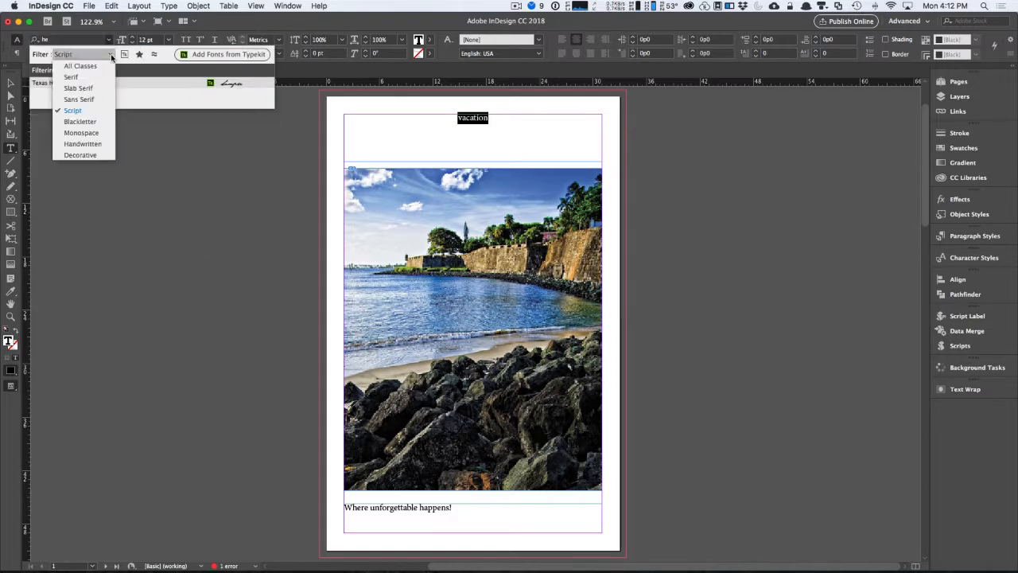
click(105, 67)
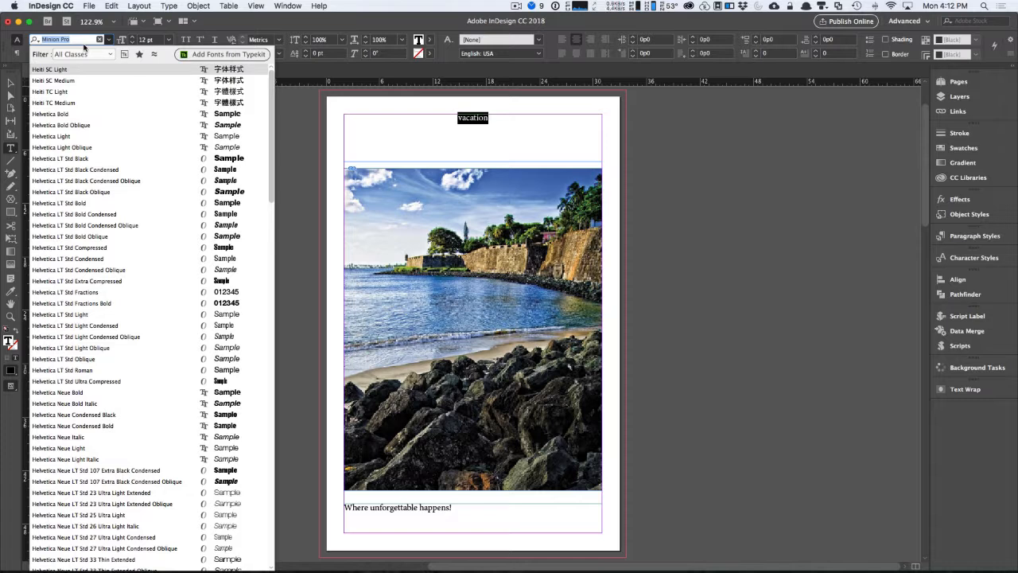
text(helv)
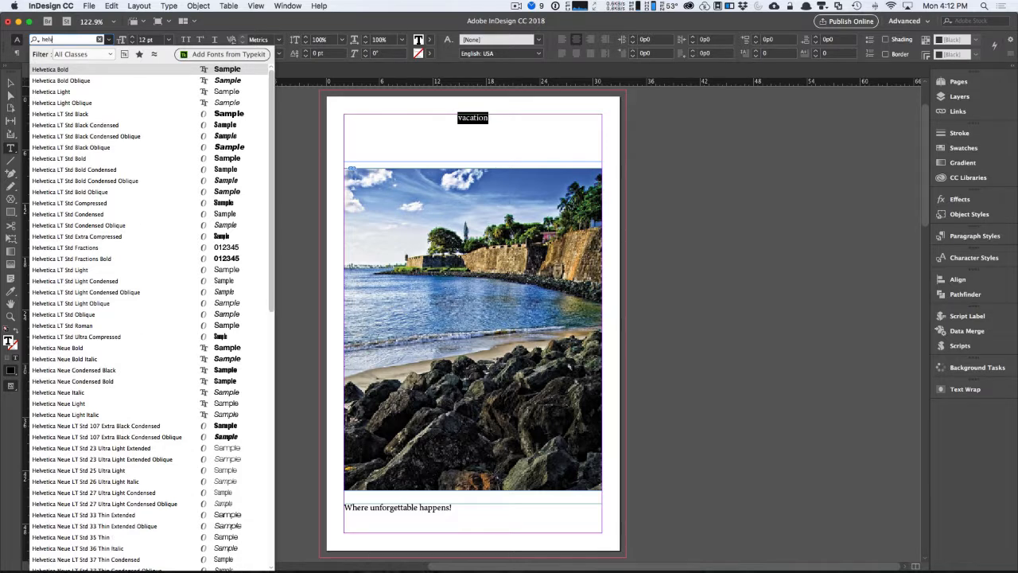
click(80, 114)
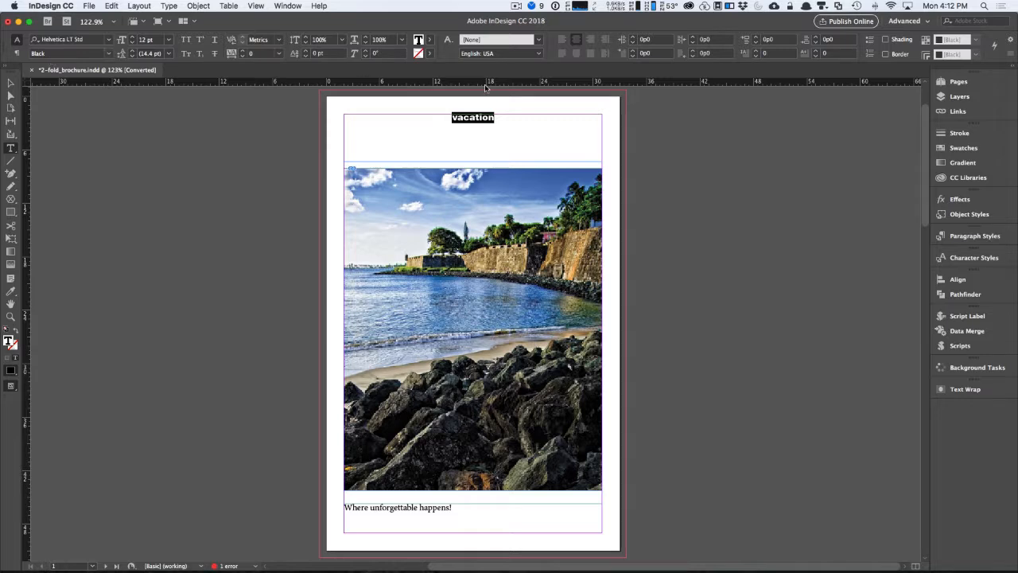
Step: Increase the title's font size to 73 pt so the word spans the width of the text frame
triple_click(156, 40)
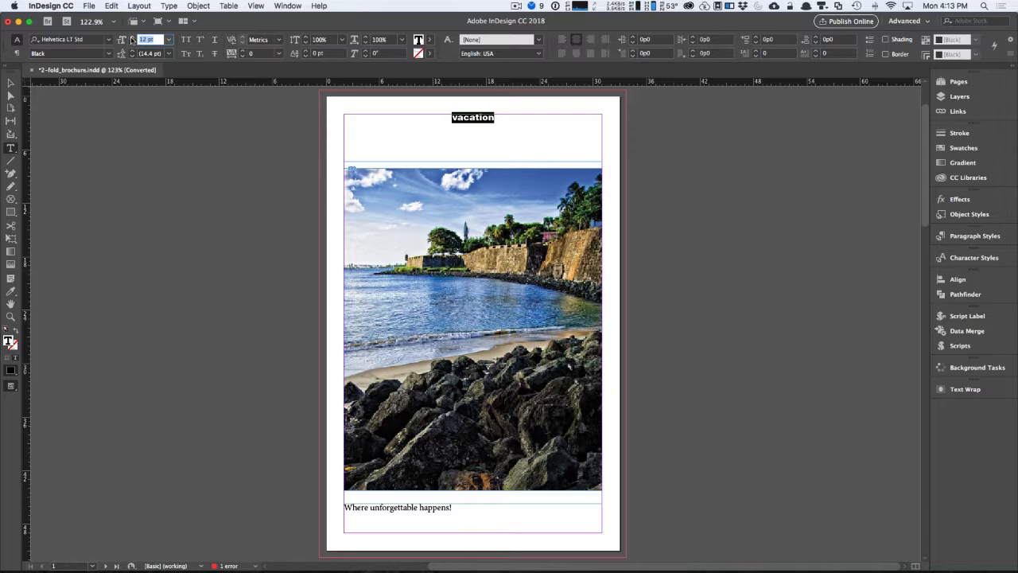
click(132, 38)
click(132, 42)
click(132, 38)
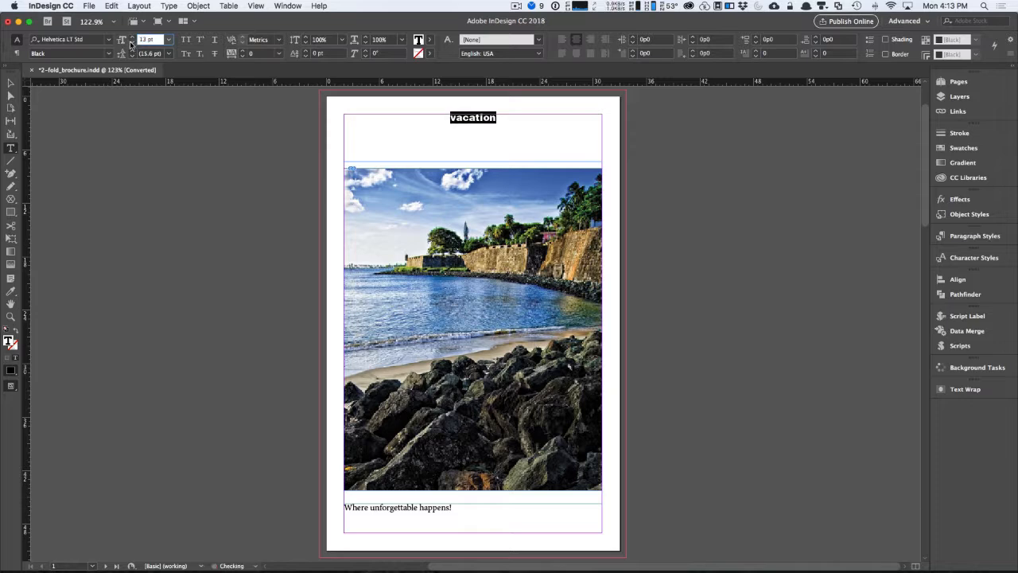
click(132, 42)
click(132, 37)
triple_click(157, 40)
key(Up)
key(Up)
key(Up)
key(Up)
key(Up)
key(Up)
key(Up)
key(Up)
key(Up)
key(Up)
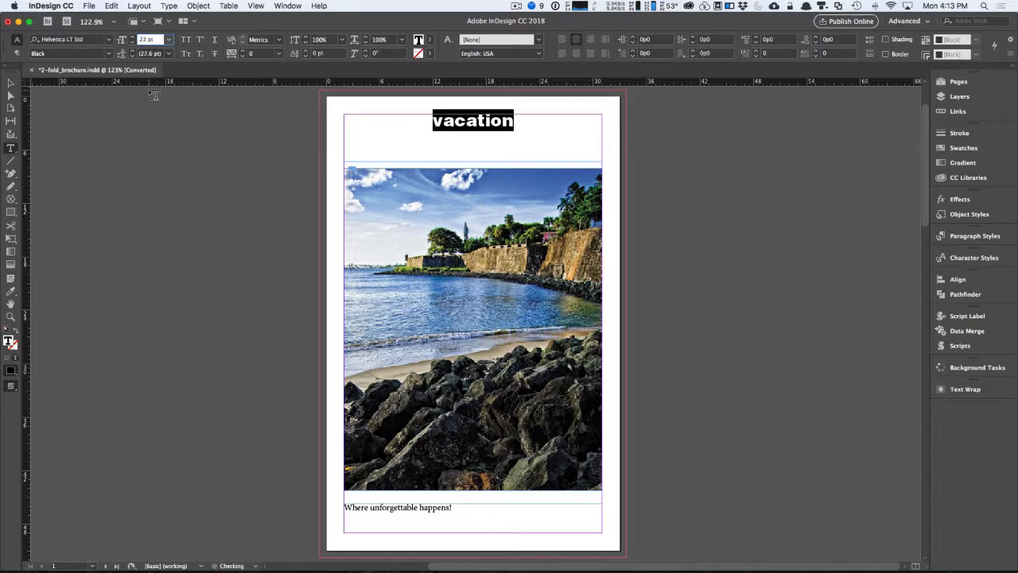
key(Up)
key(Up)
key(Up)
key(Up)
key(Up)
key(Up)
key(Up)
key(Up)
key(Up)
key(Up)
key(Up)
key(Up)
key(Up)
key(Up)
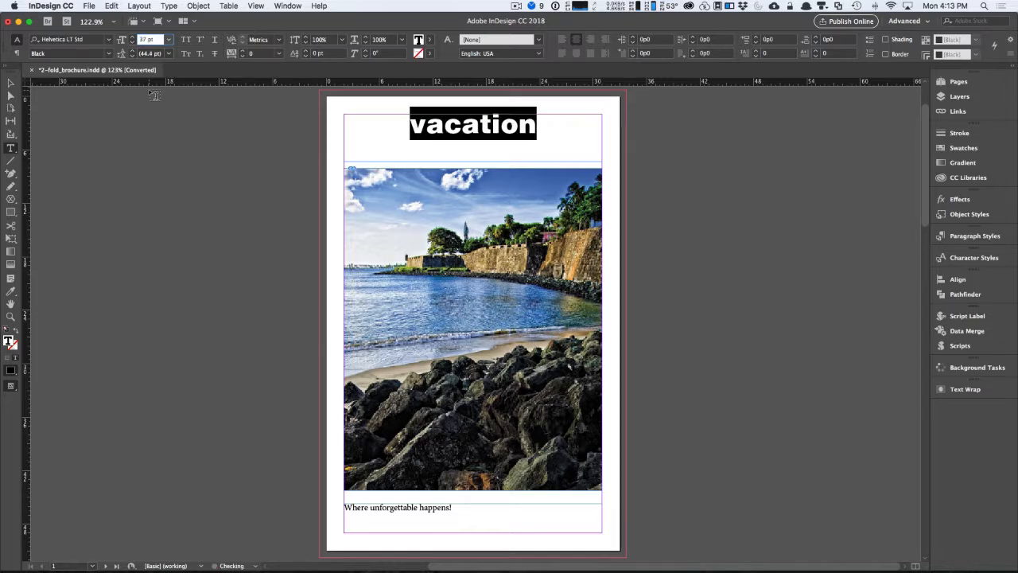
key(Up)
key(Up)
key(Up)
key(Up)
key(Up)
key(Up)
key(Up)
key(Up)
key(Up)
key(Up)
key(Up)
key(Up)
key(Up)
key(Up)
key(Up)
key(Up)
key(Up)
key(Up)
key(Up)
key(Up)
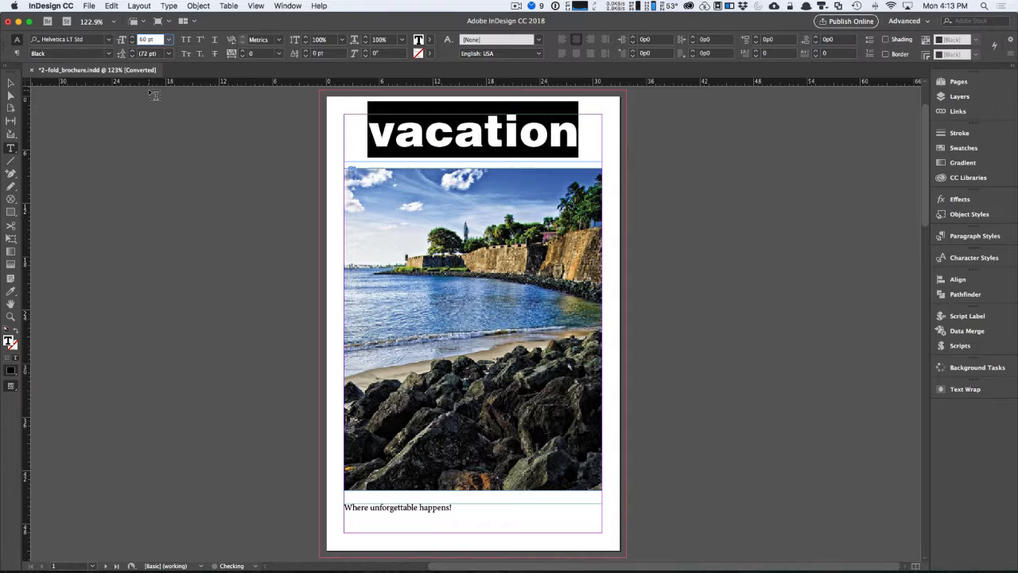
key(Up)
key(Up)
key(Up)
key(Up)
key(Up)
key(Up)
key(Up)
key(Up)
key(Up)
key(Up)
key(Up)
key(Up)
key(Up)
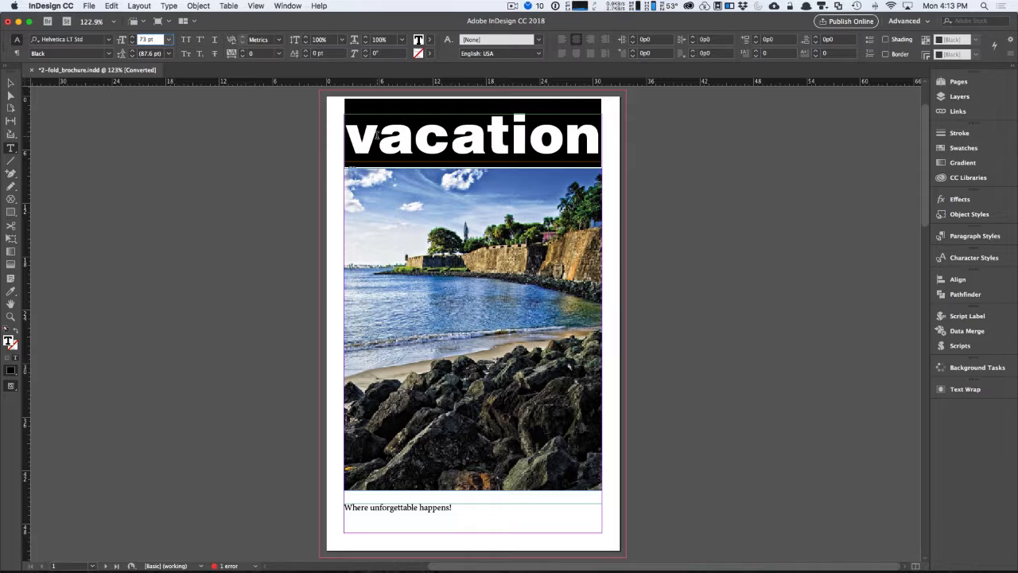
Step: Apply optical kerning to the title and raise its font size to 76 pt, finishing the text edit
click(279, 42)
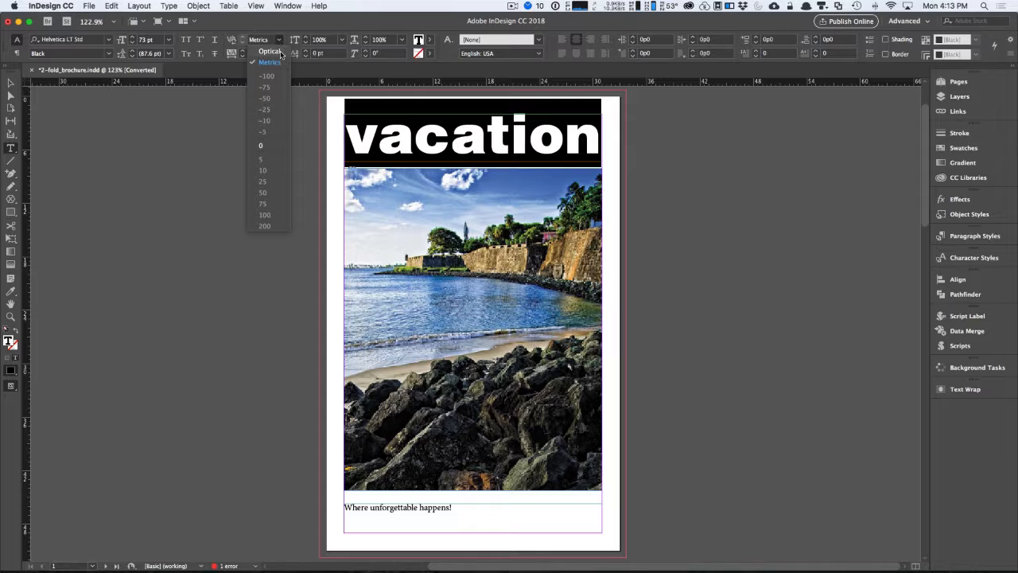
click(270, 51)
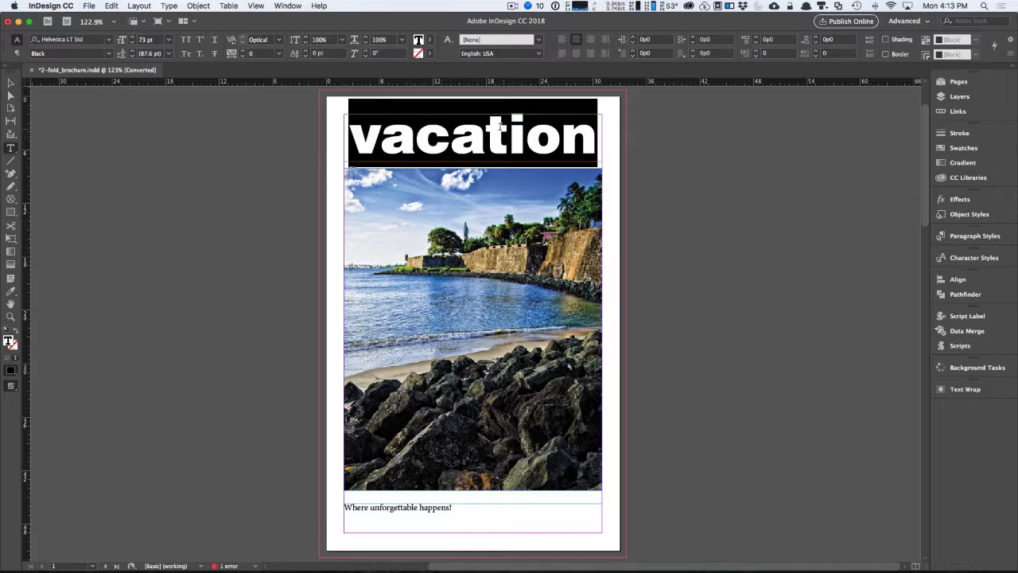
click(132, 37)
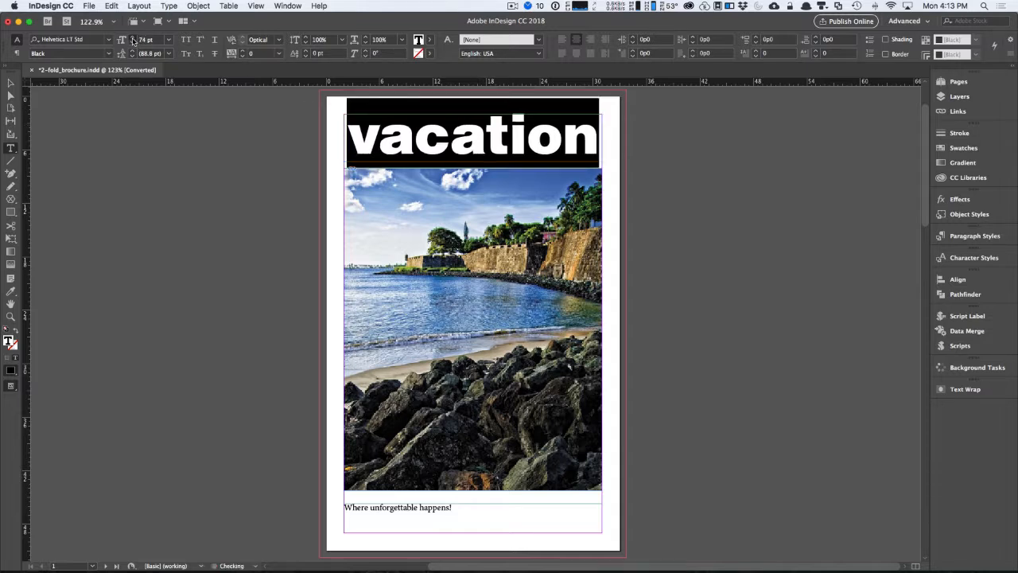
click(132, 37)
click(133, 37)
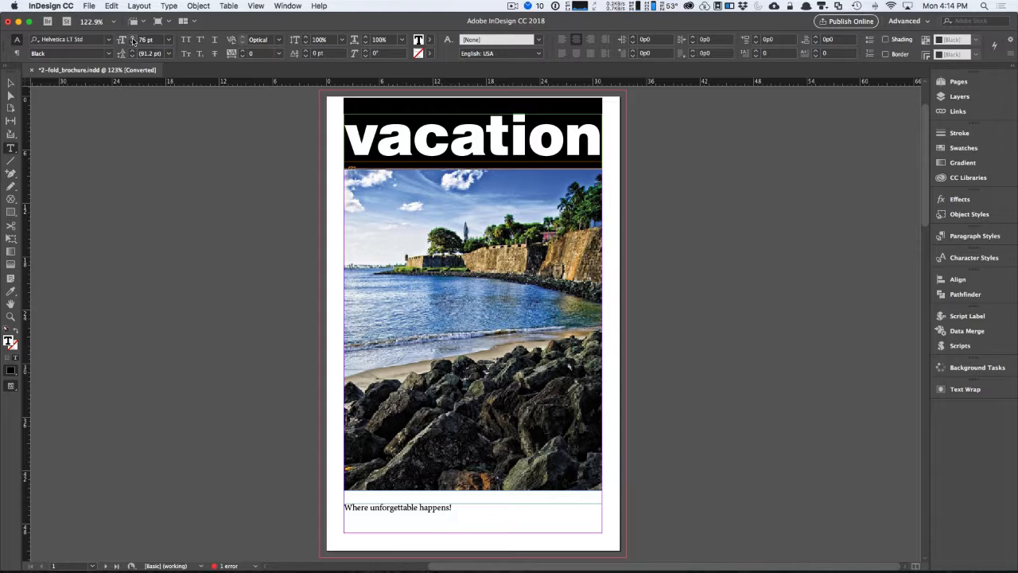
key(Escape)
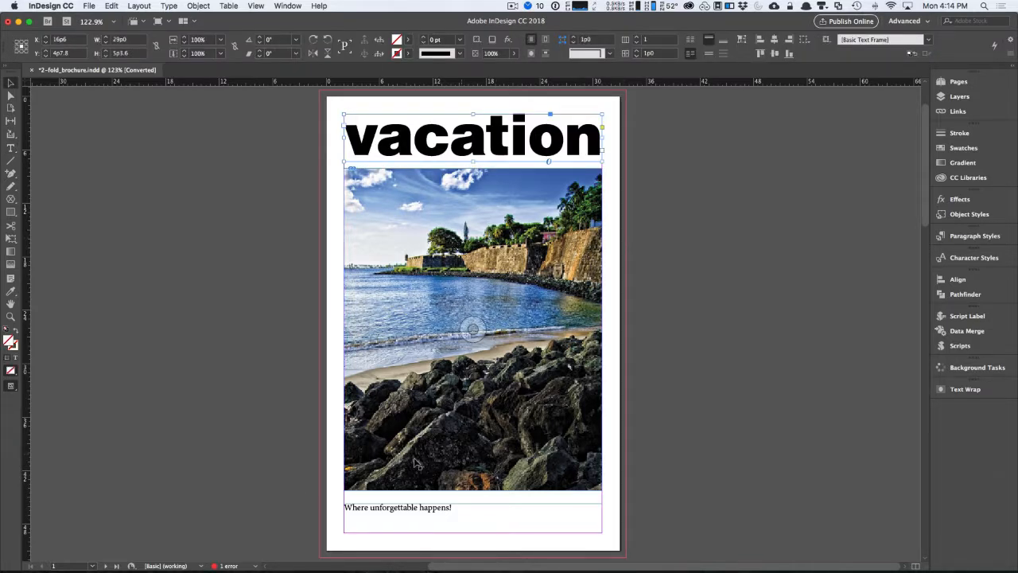
Step: Select the whole tagline "Where unforgettable happens!" below the photo and center its paragraph
drag(441, 515, 469, 486)
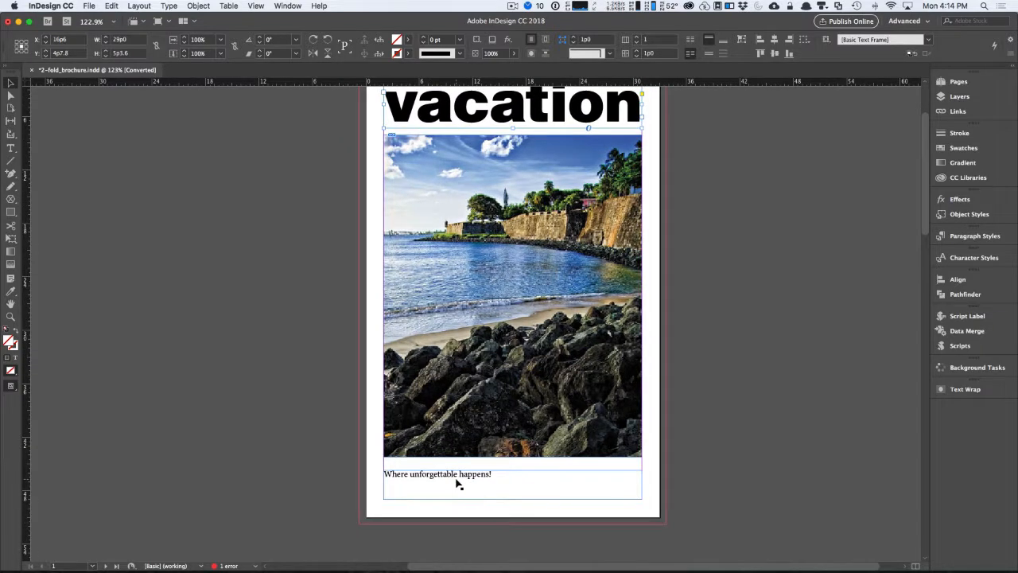
double_click(443, 474)
triple_click(442, 474)
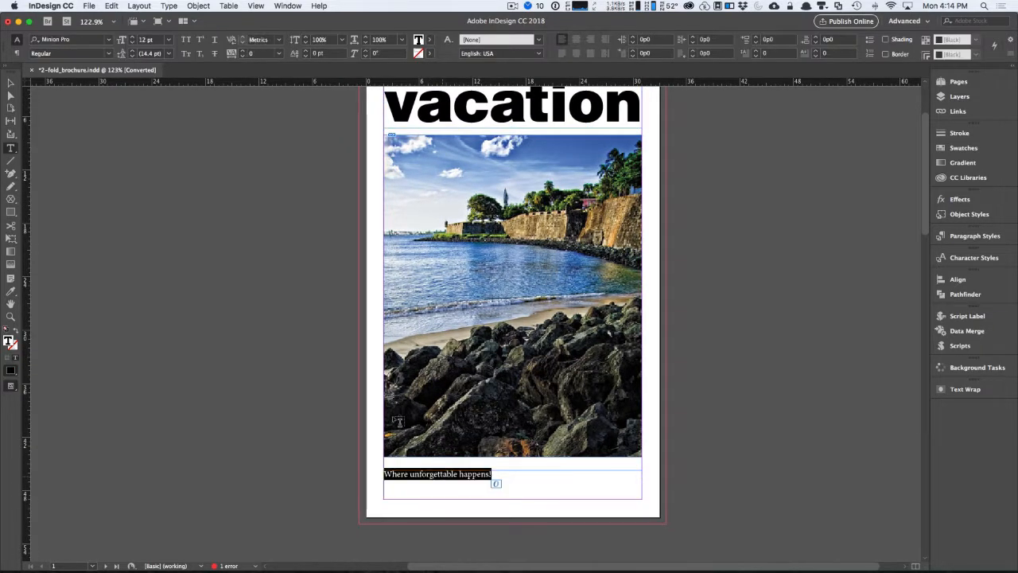
click(16, 53)
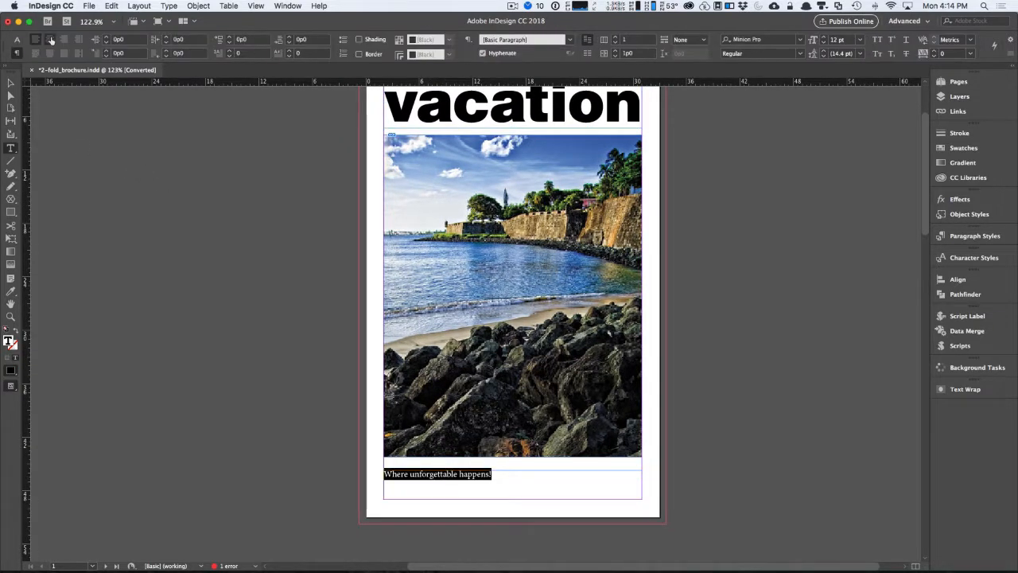
click(50, 39)
Step: Filter the fonts to the Script class and apply Bernadette to the selected tagline
click(17, 41)
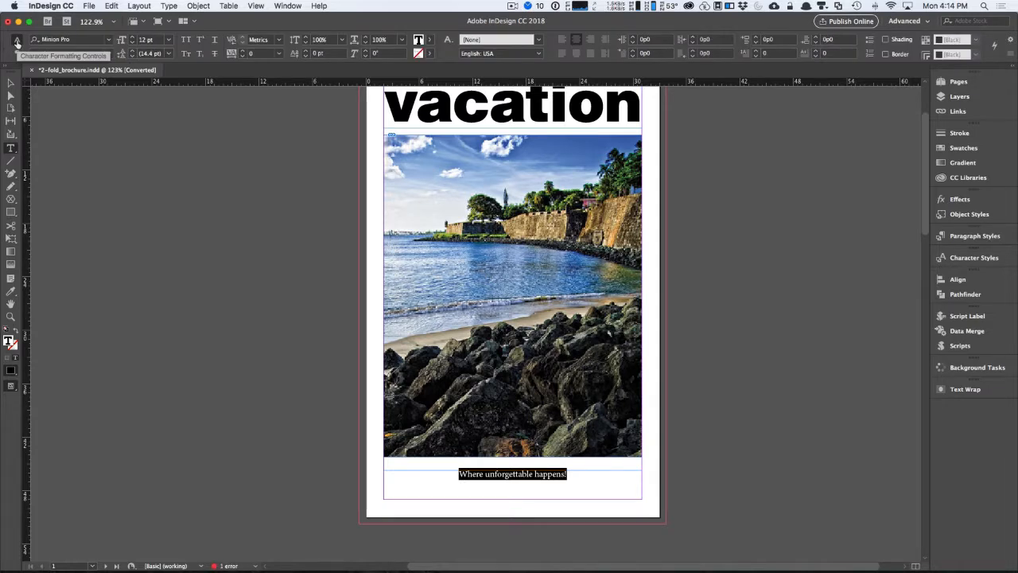
click(77, 40)
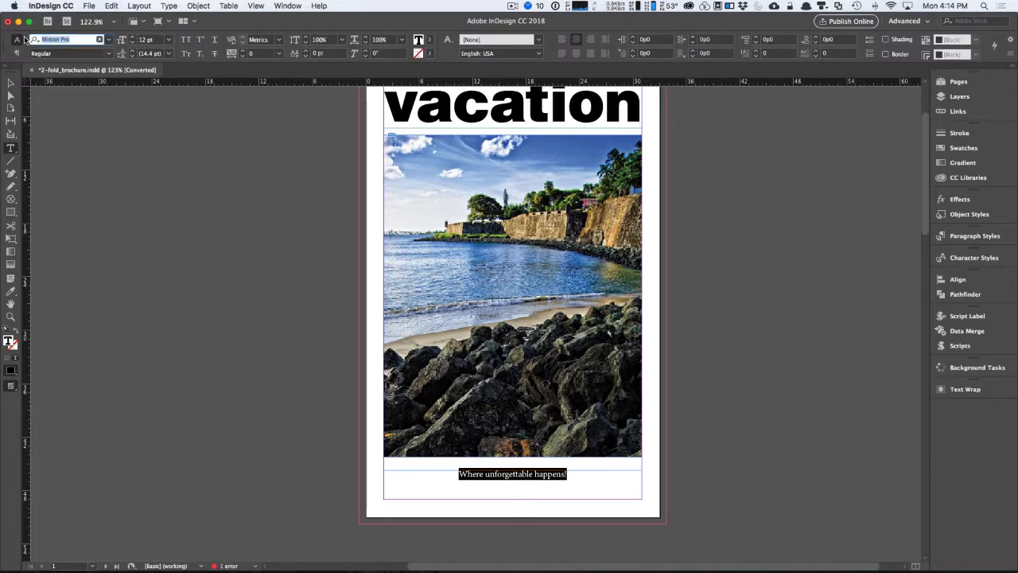
click(108, 41)
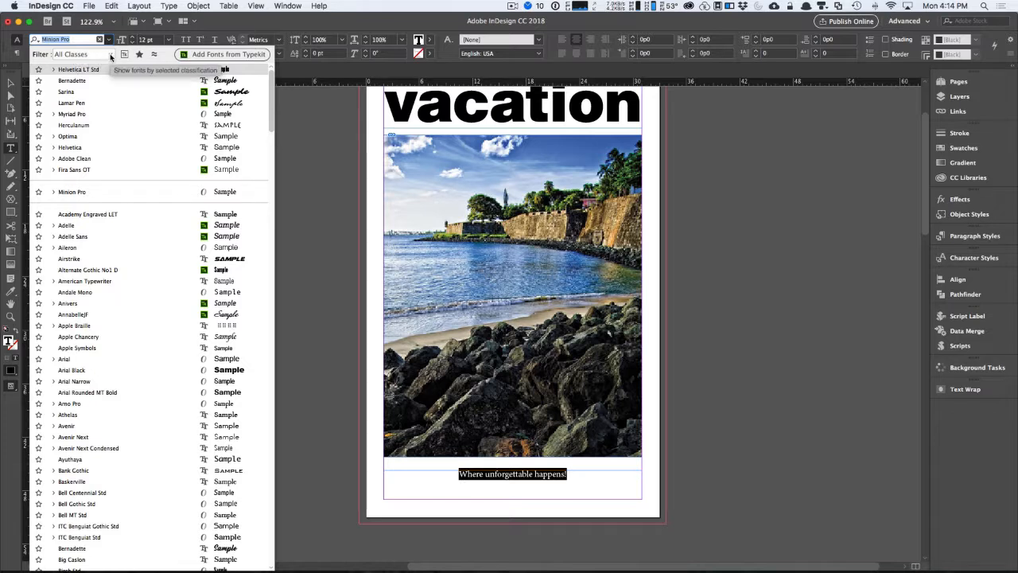
click(111, 55)
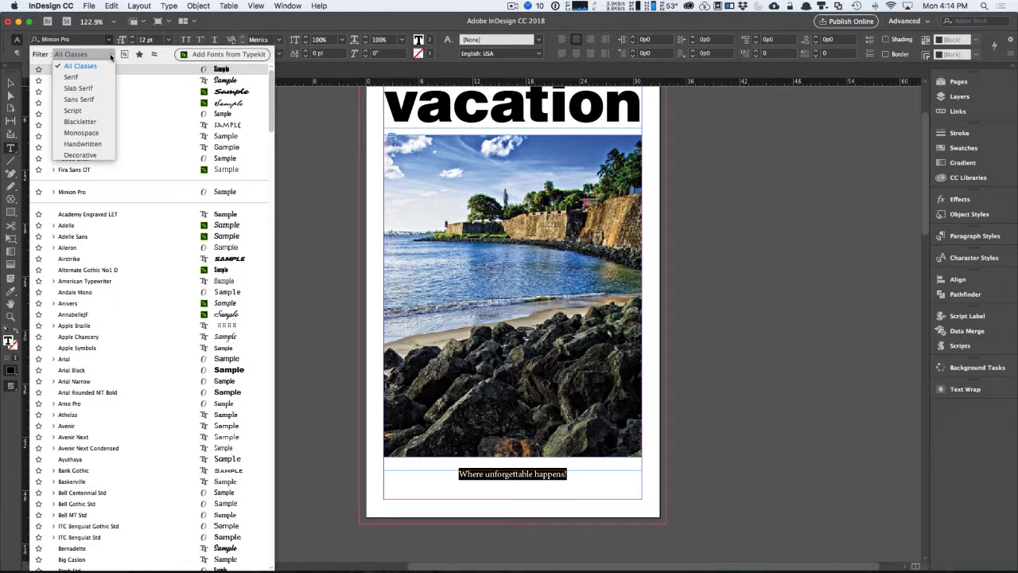
click(73, 110)
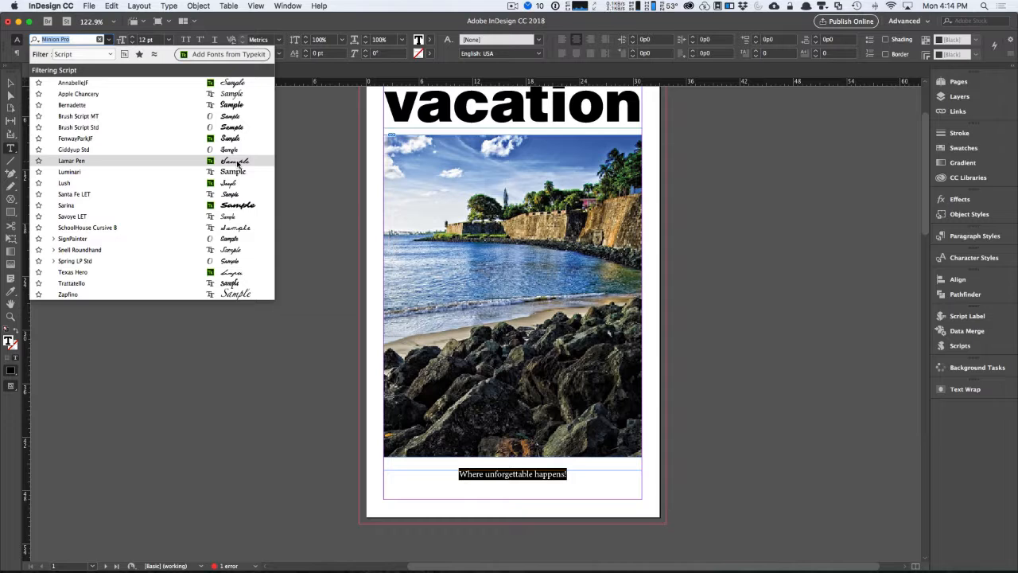
click(234, 105)
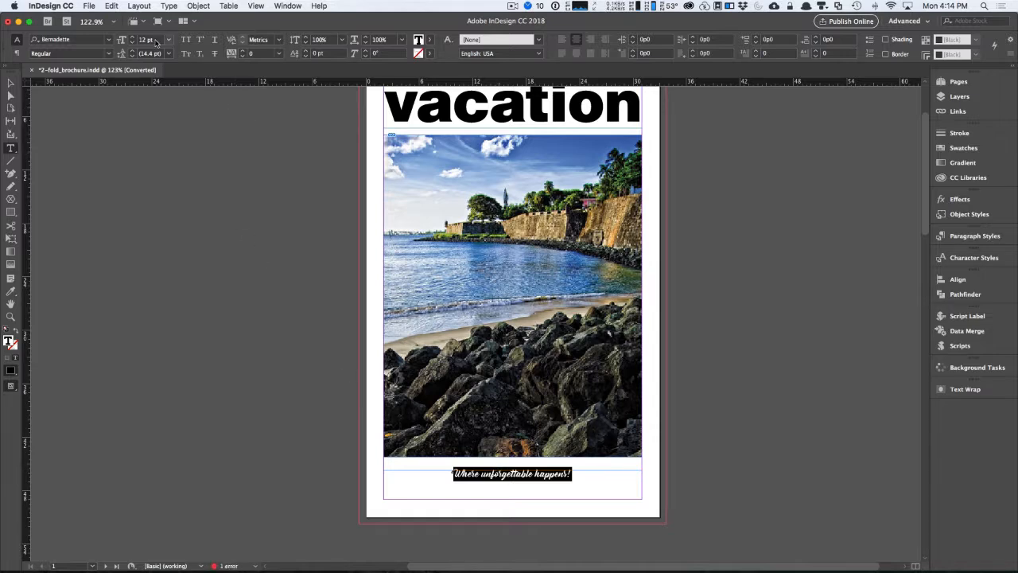
Step: Try 30 pt and 24 pt on the selected tagline, settling on a font size of 18 pt
click(157, 42)
text(22)
key(Return)
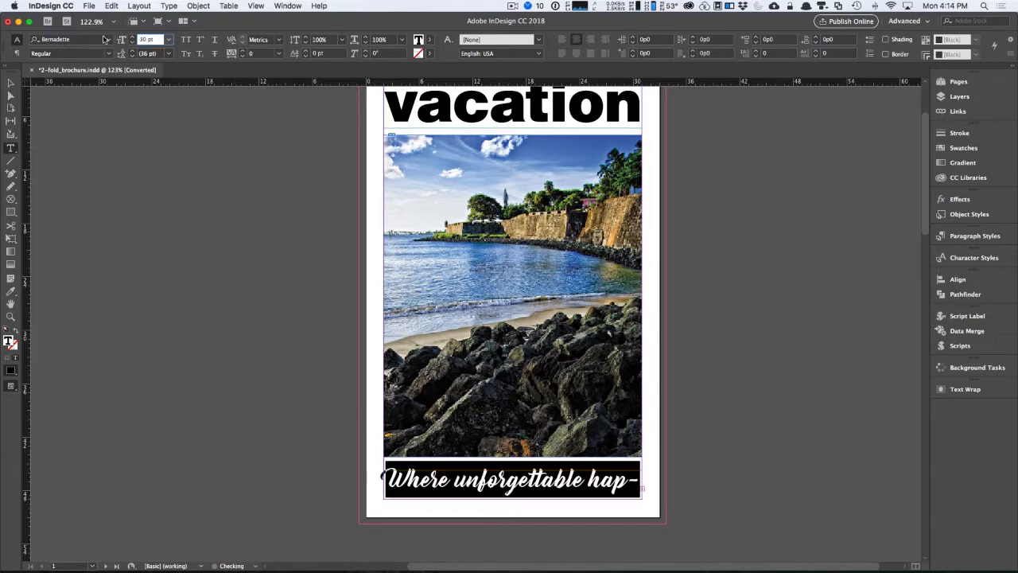
key(Up)
key(Up)
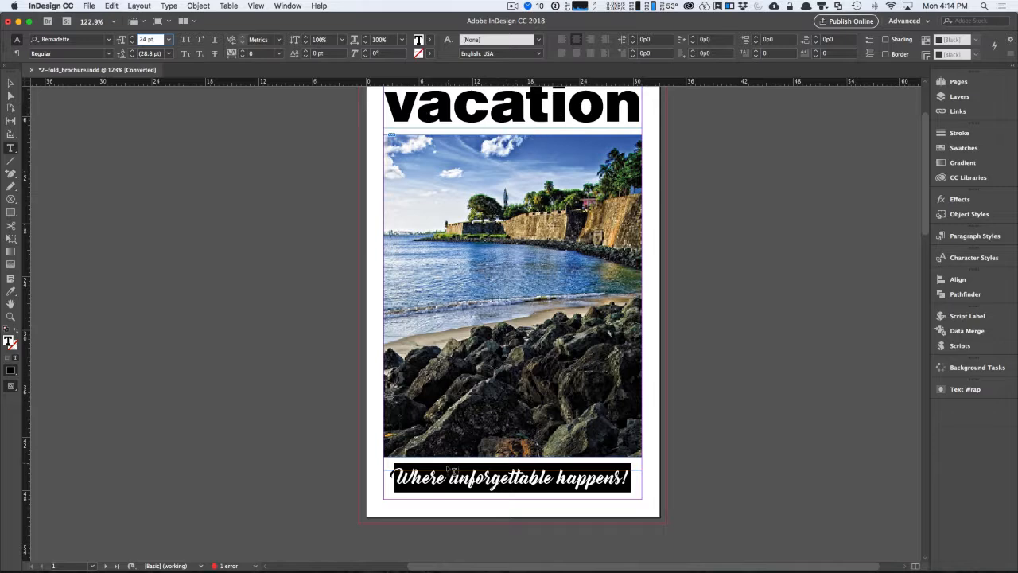
click(169, 39)
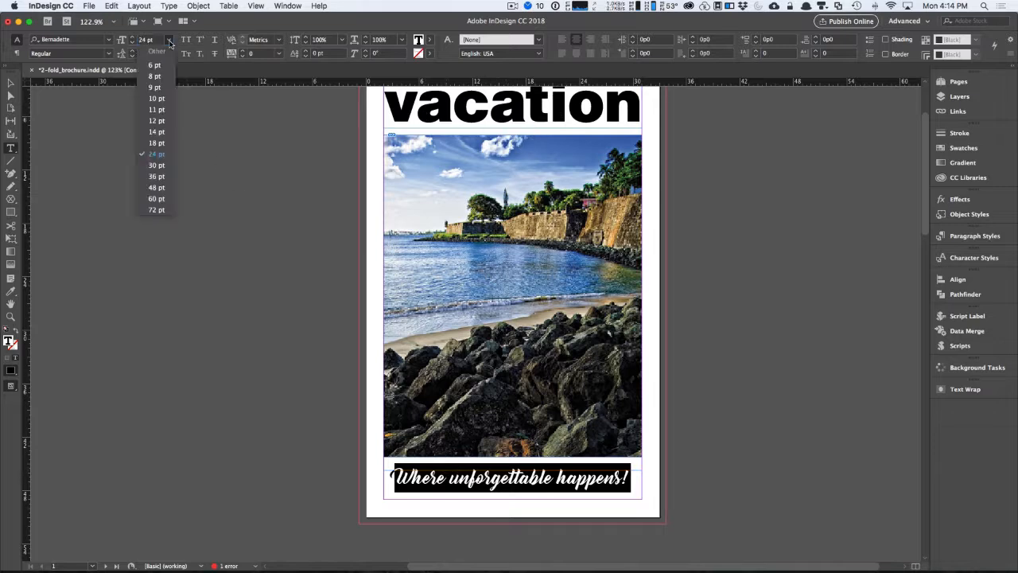
click(151, 144)
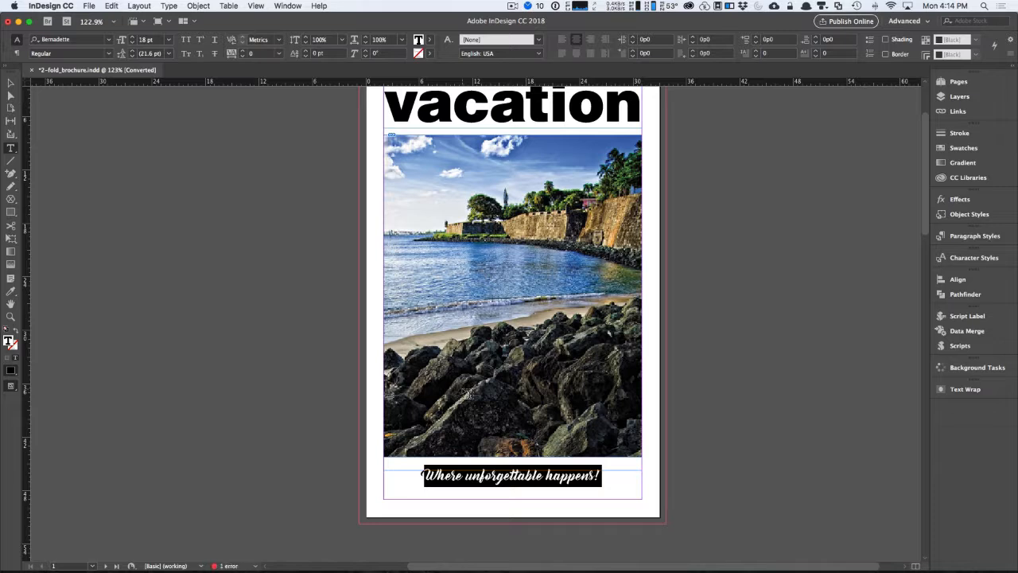
Step: Vertically center the tagline in its text frame and extend the frame's top edge slightly upward to a height of about 3p8
click(11, 85)
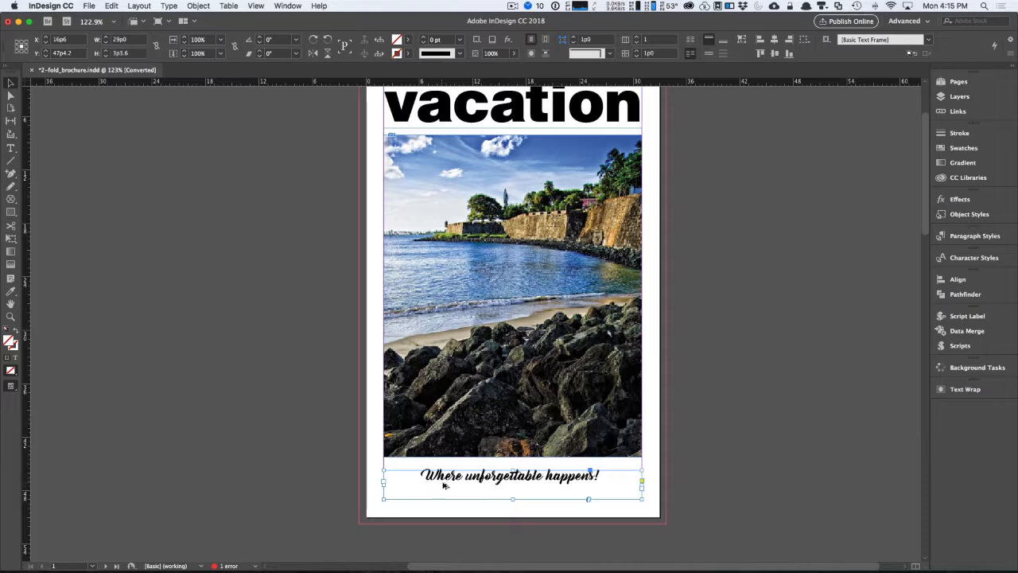
key(super+b)
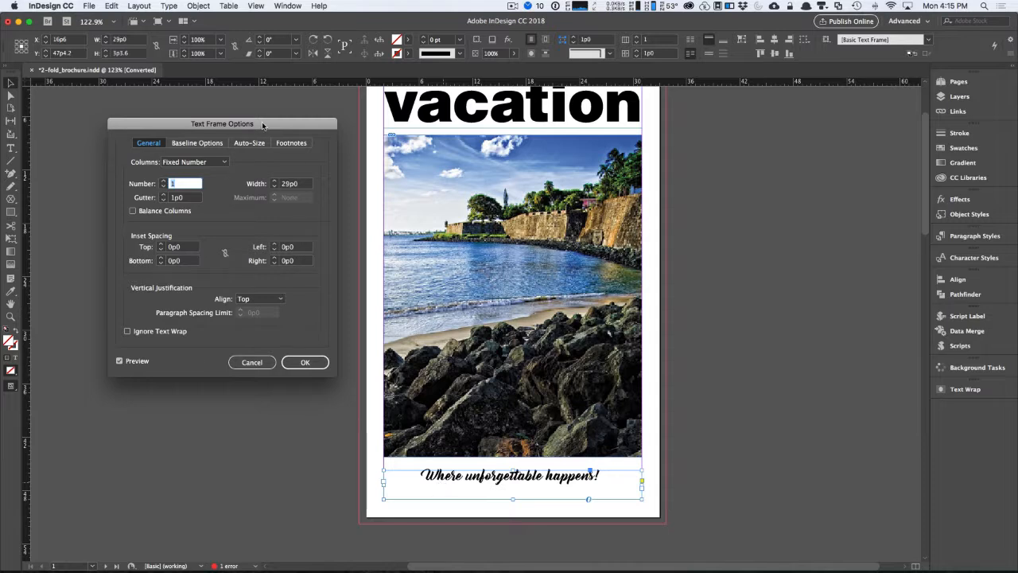
drag(262, 126, 328, 114)
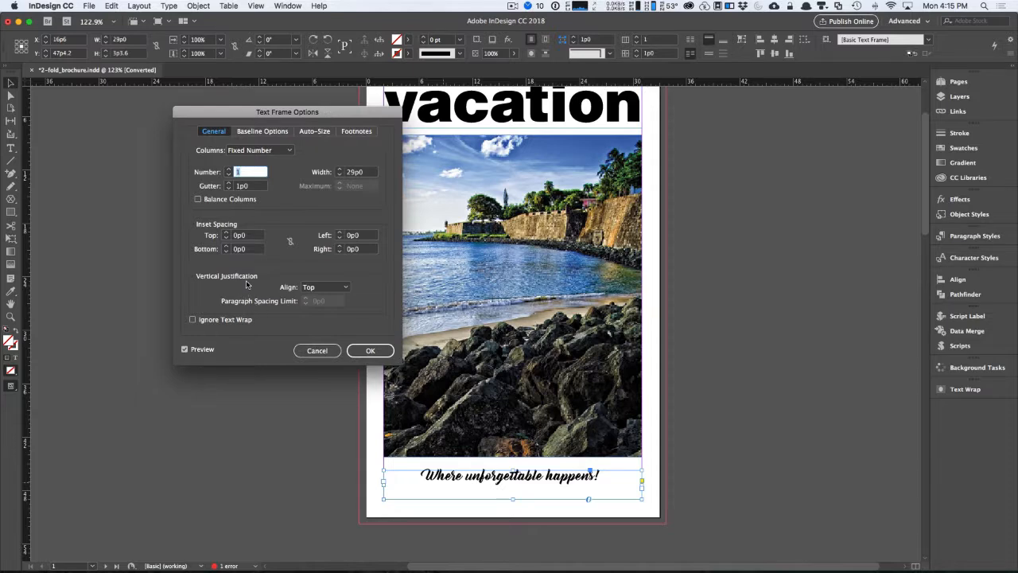
click(322, 287)
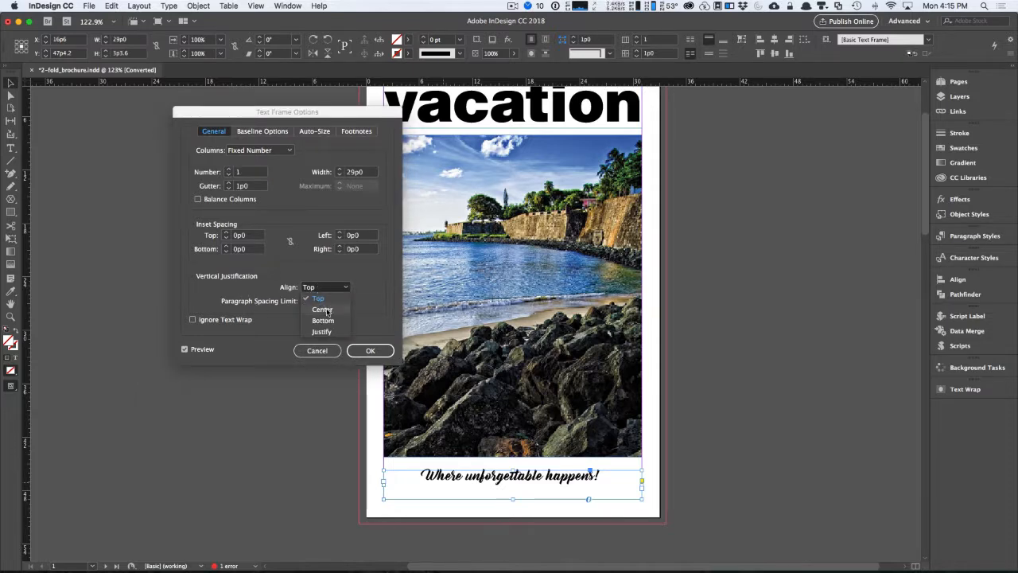
click(326, 310)
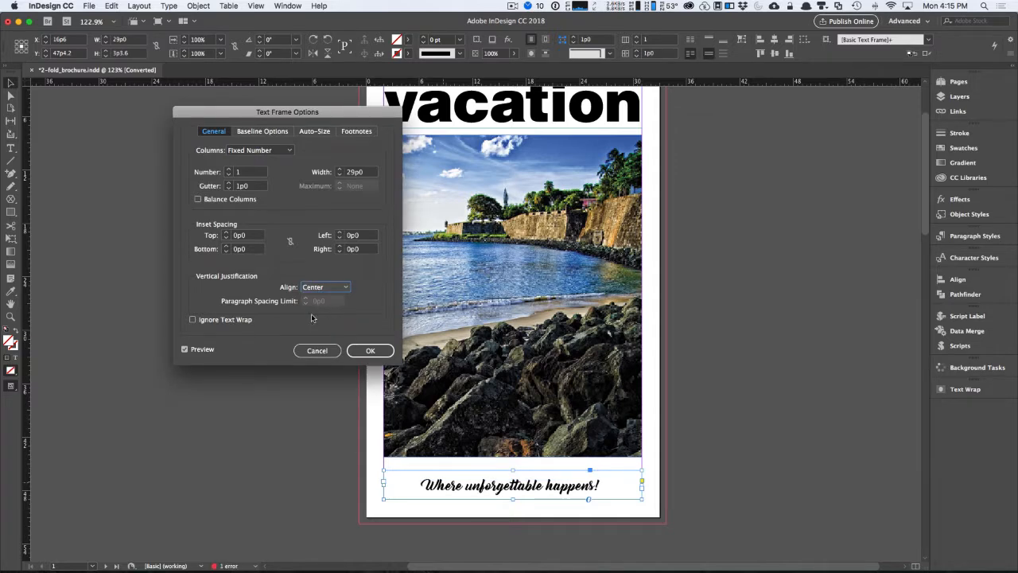
click(370, 351)
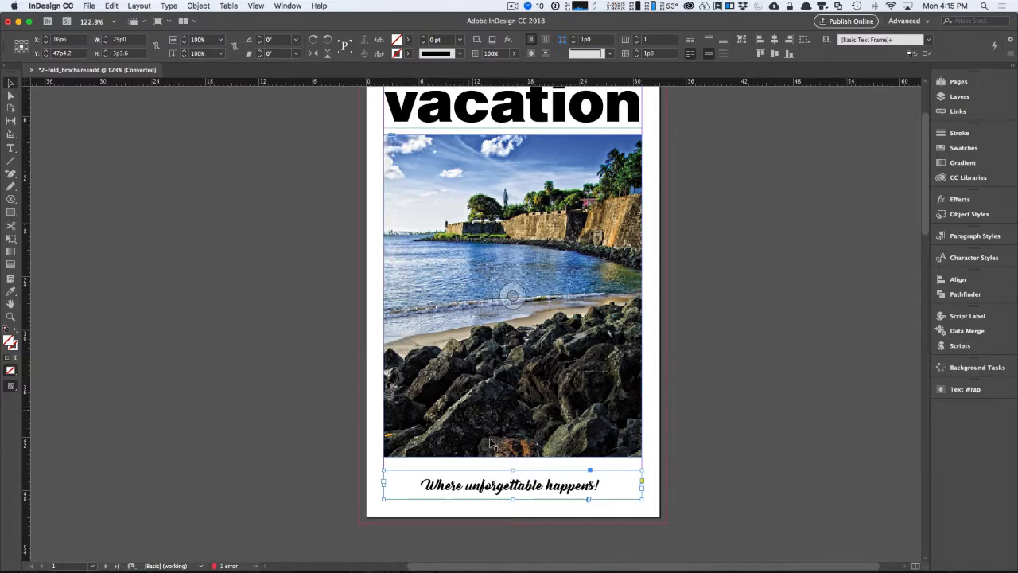
drag(513, 470, 513, 467)
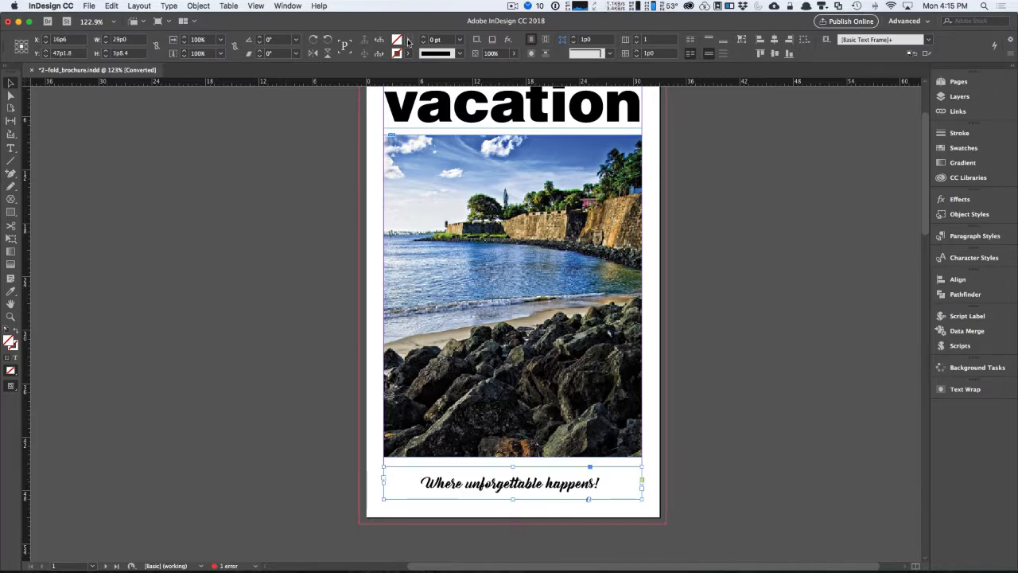
Step: Fill the tagline's text frame with the C=100 M=0 Y=0 K=0 swatch at a 30% tint
click(406, 40)
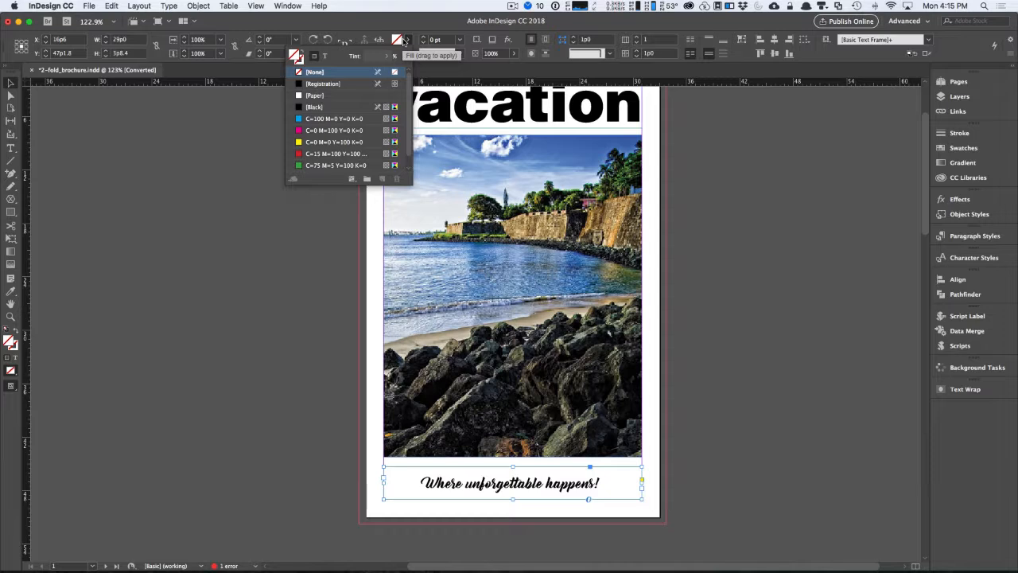
click(343, 119)
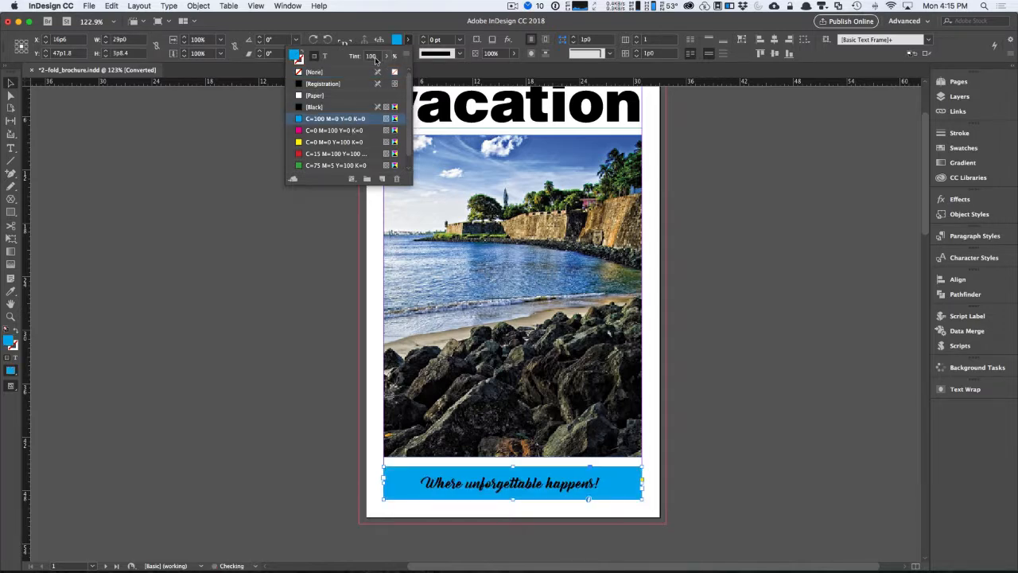
click(376, 56)
text(30)
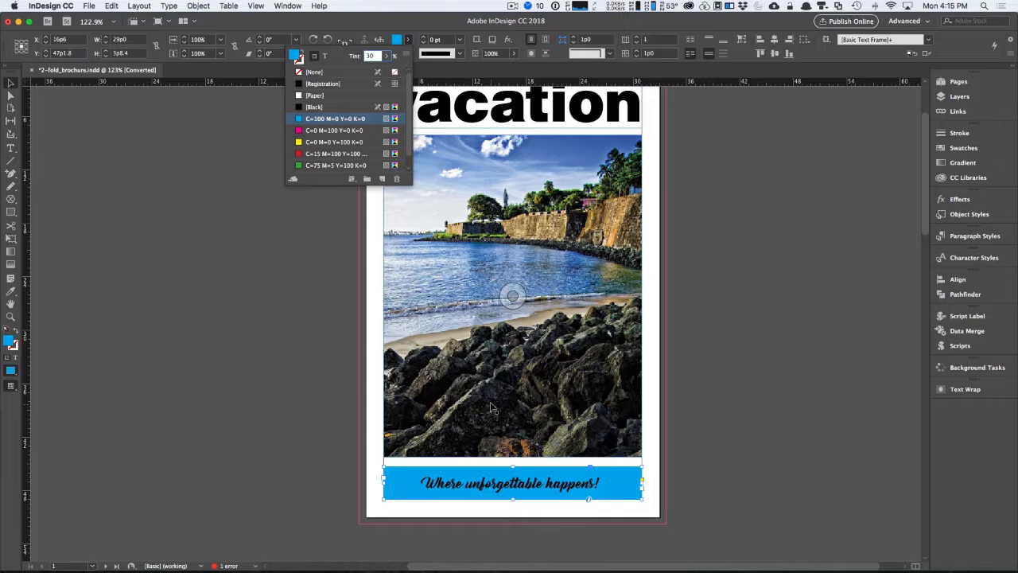
key(Return)
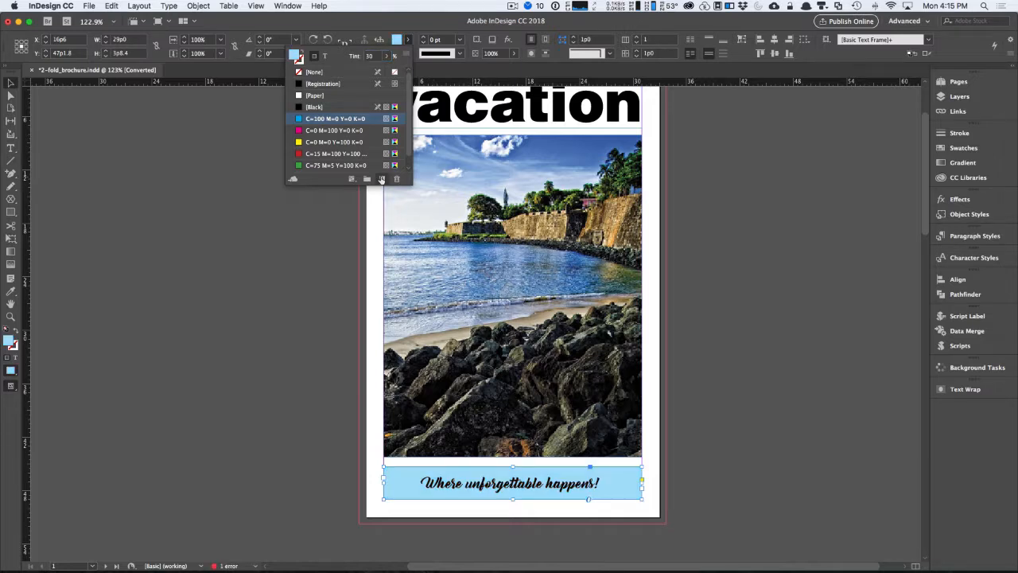
Step: Save the frame's tinted fill as a new swatch named "Baby blue" and check it in the swatch list
click(382, 180)
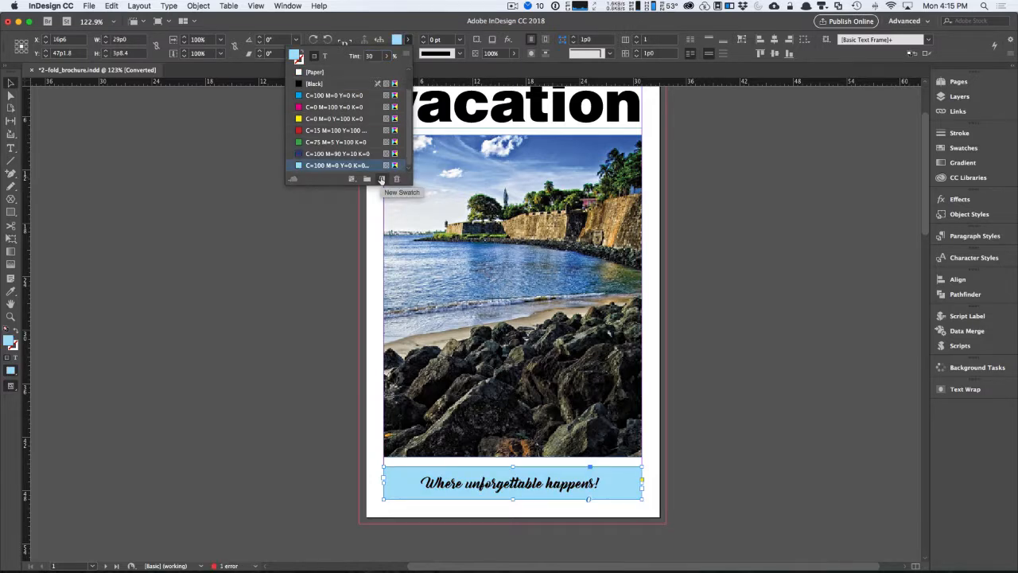
double_click(300, 165)
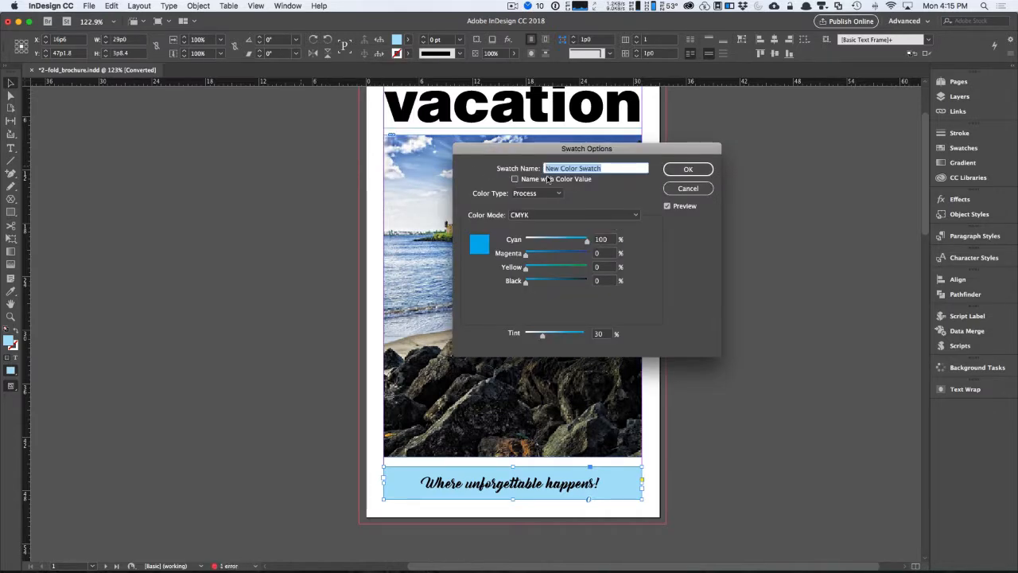
text(Baby blue)
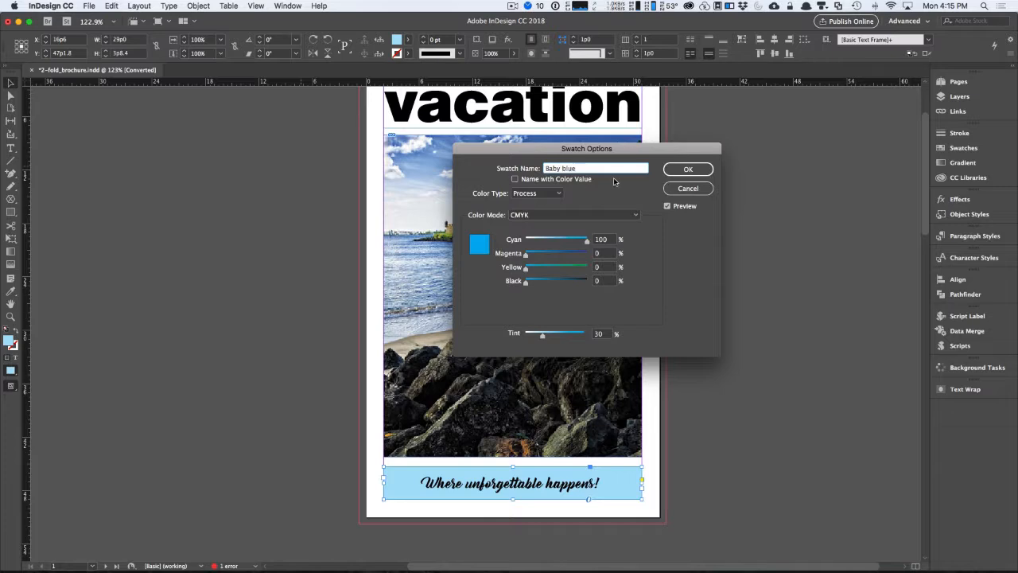
click(681, 170)
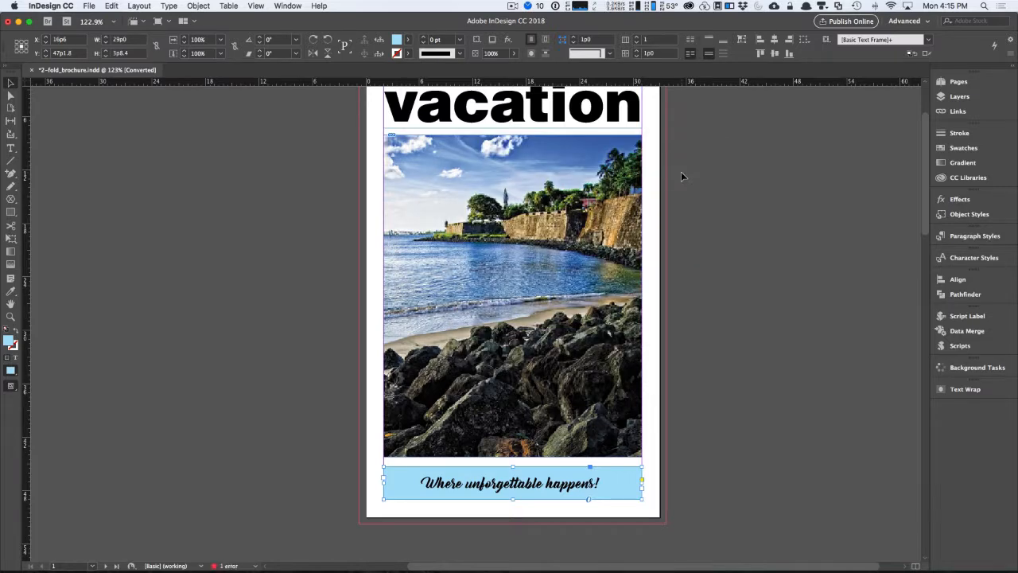
click(963, 148)
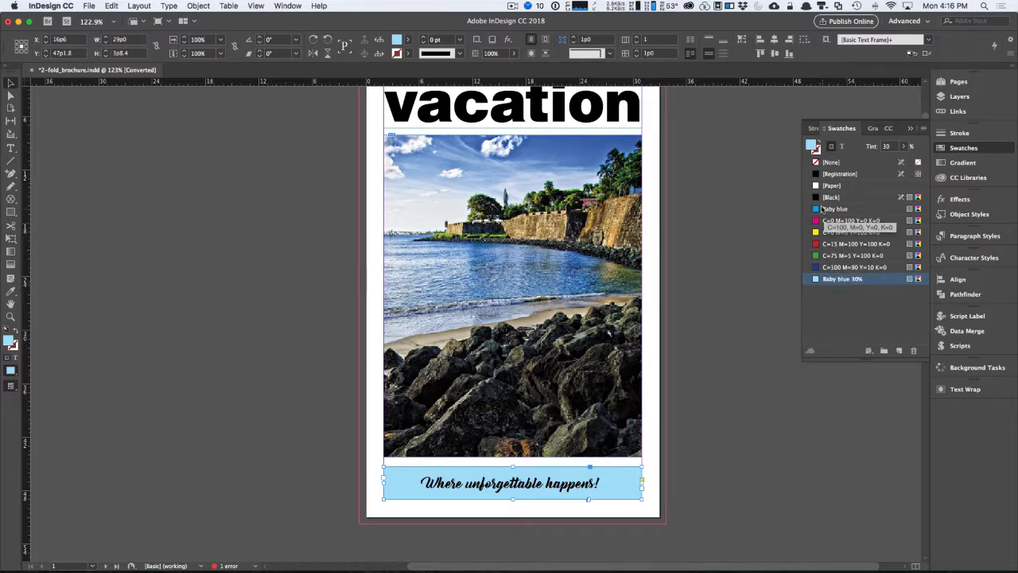
click(938, 149)
Step: Deselect the tagline frame and preview the whole cover page without guides and frame edges, returning to the normal view
click(675, 423)
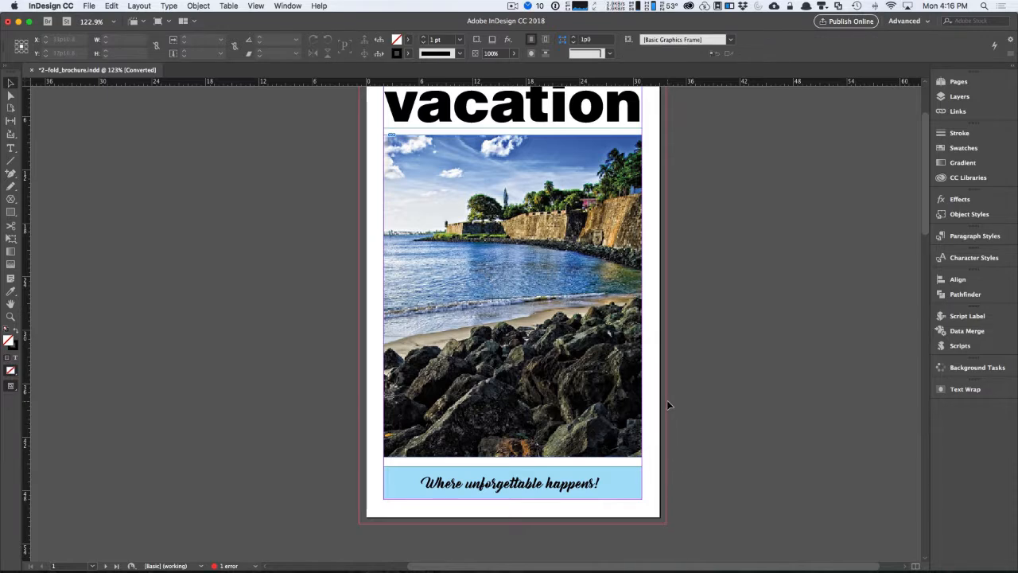
key(super+0)
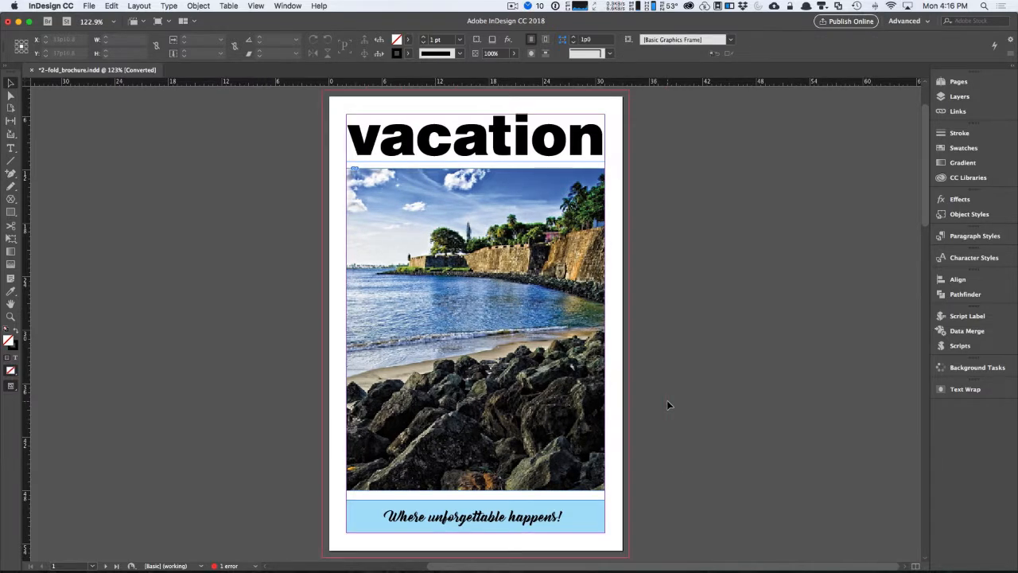
key(w)
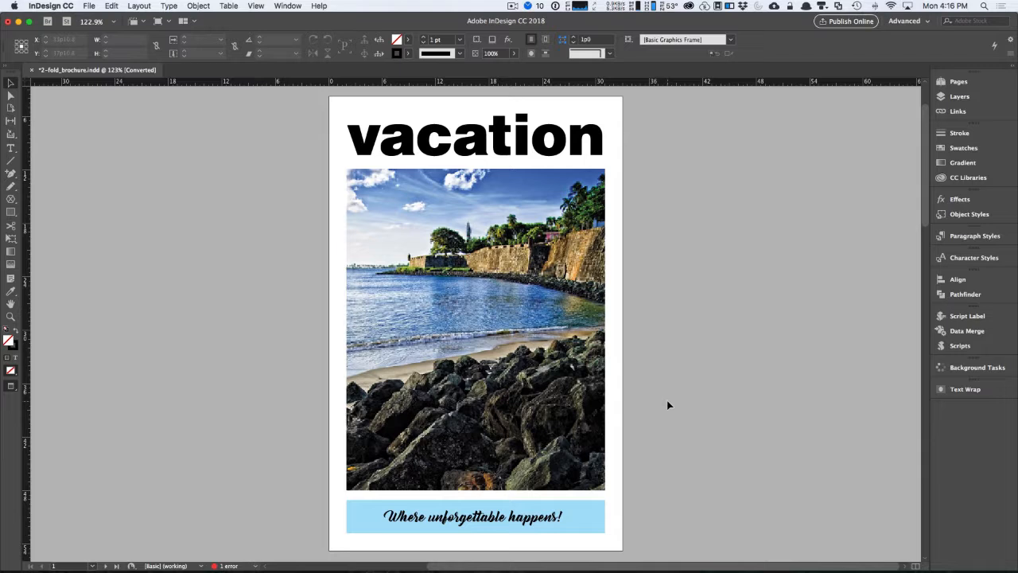
key(w)
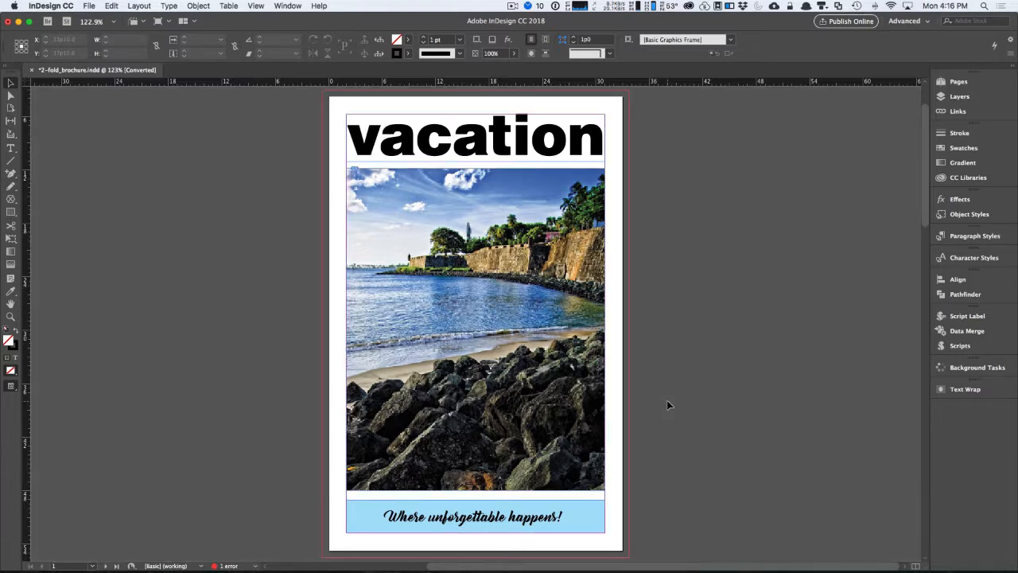
Step: Look over the inside spread on pages 2-3 and return to the cover page
click(959, 82)
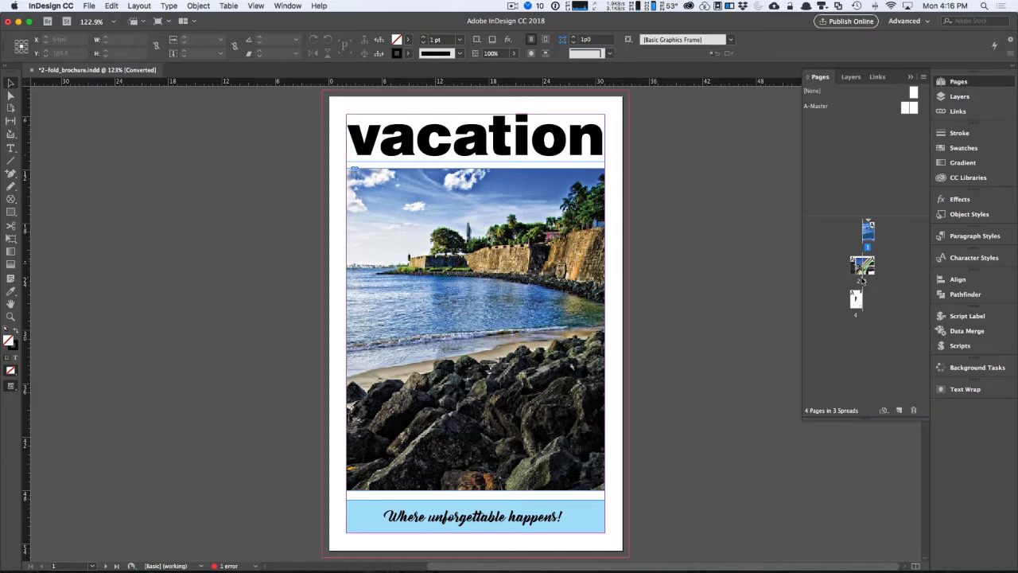
double_click(861, 279)
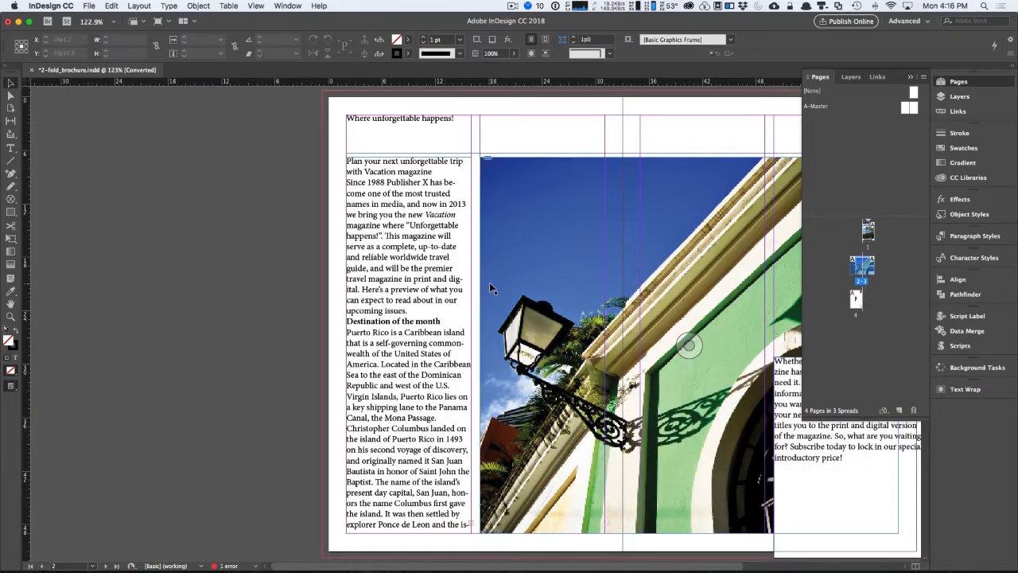
scroll(489, 282, right, 3)
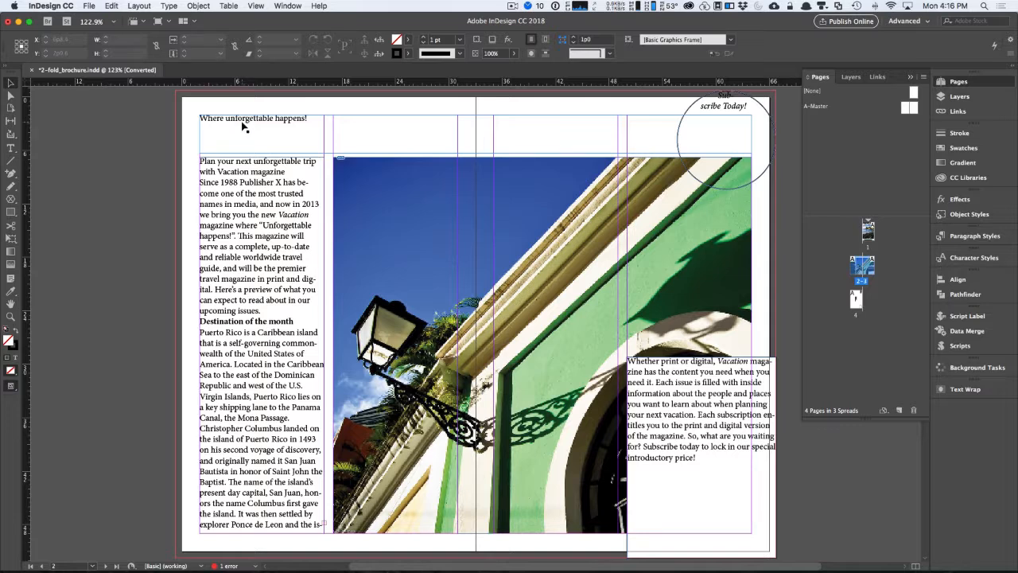
double_click(870, 240)
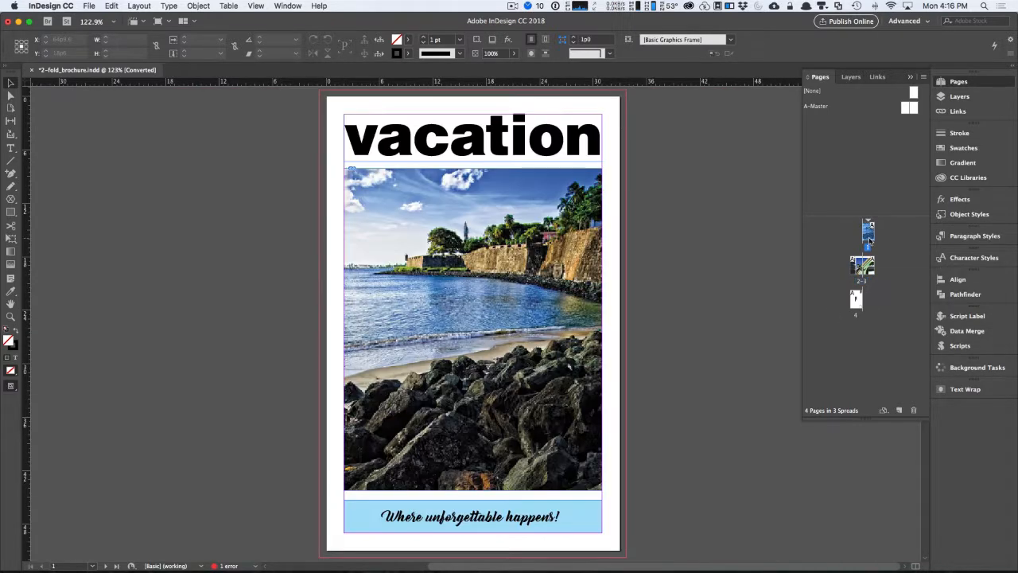
Step: Set the Eyedropper tool to copy fill color and tint, character settings and paragraph settings
click(10, 298)
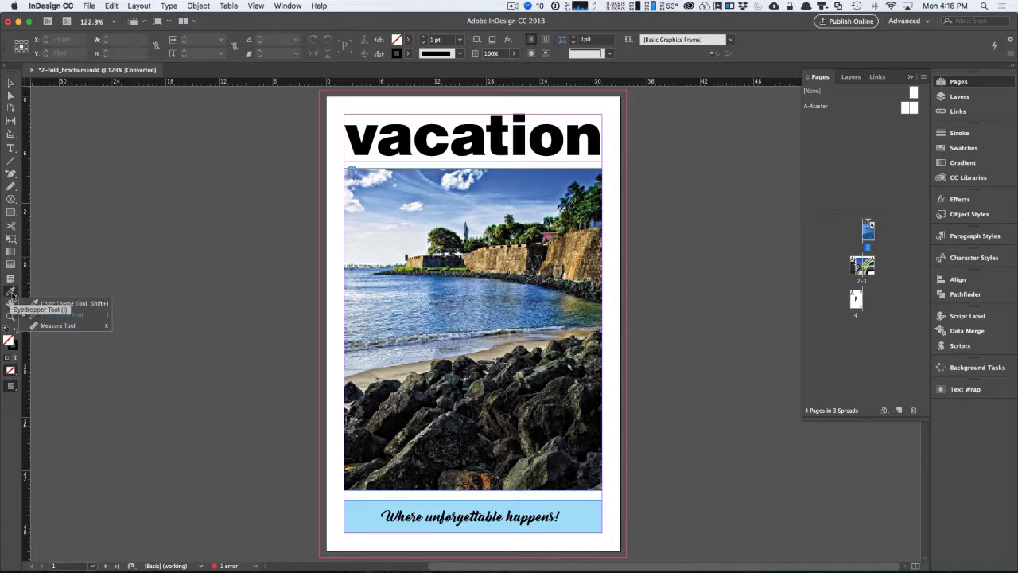
click(61, 321)
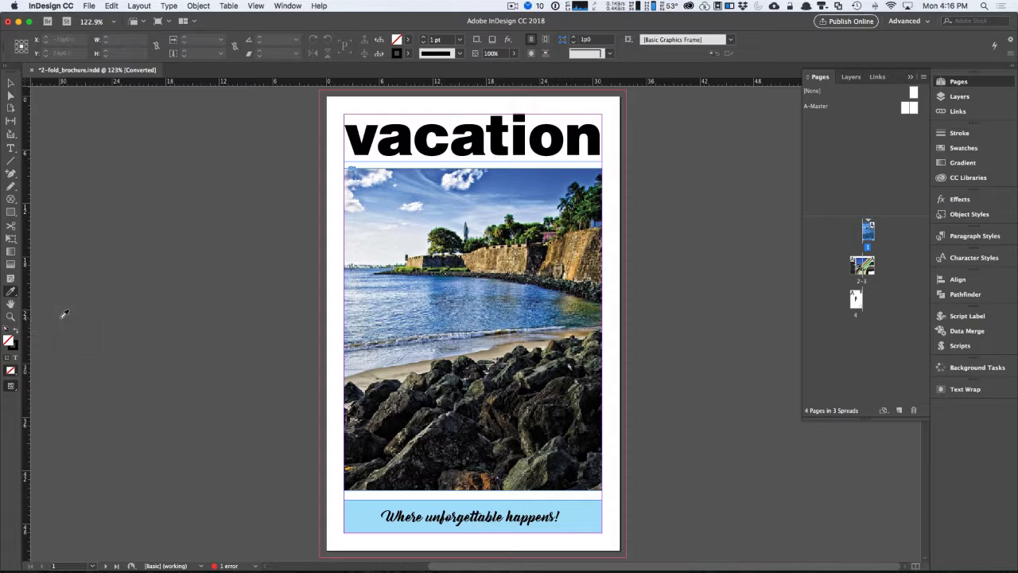
double_click(10, 294)
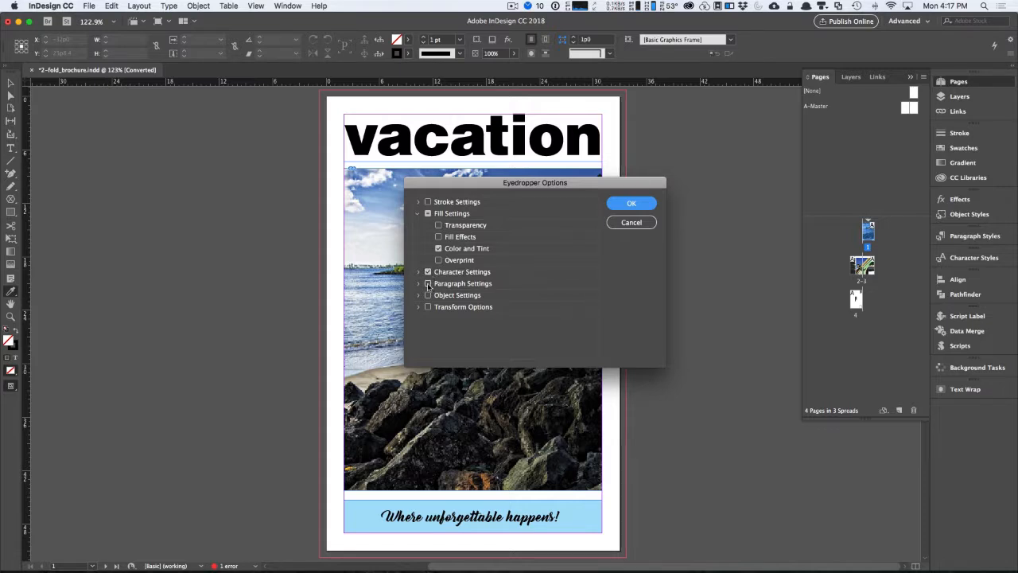
click(632, 204)
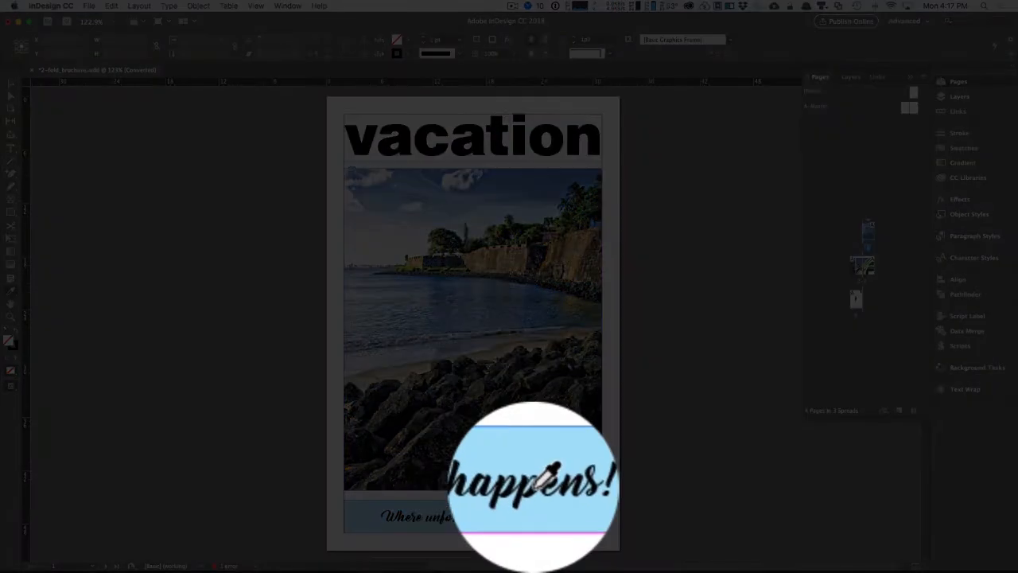
Step: Sample the cover tagline's formatting with the Eyedropper and apply it to the "Where unforgettable happens!" line on the pages 2-3 spread
click(548, 473)
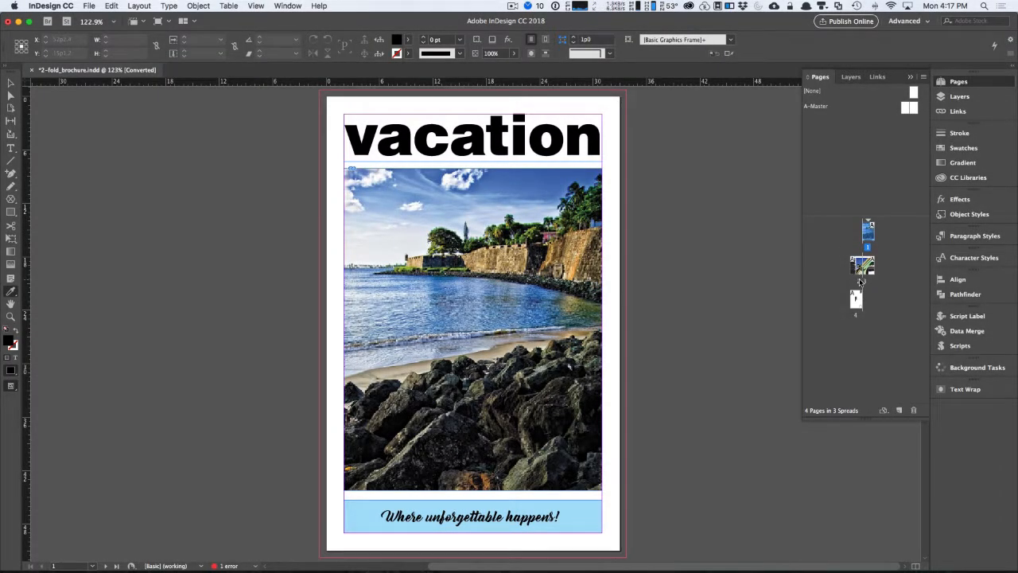
double_click(860, 279)
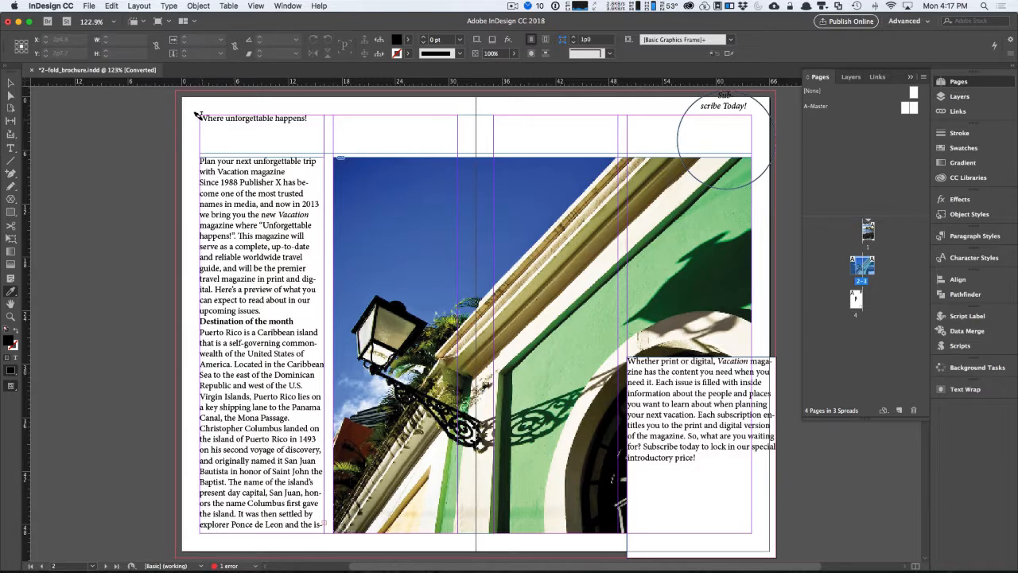
drag(197, 116, 310, 118)
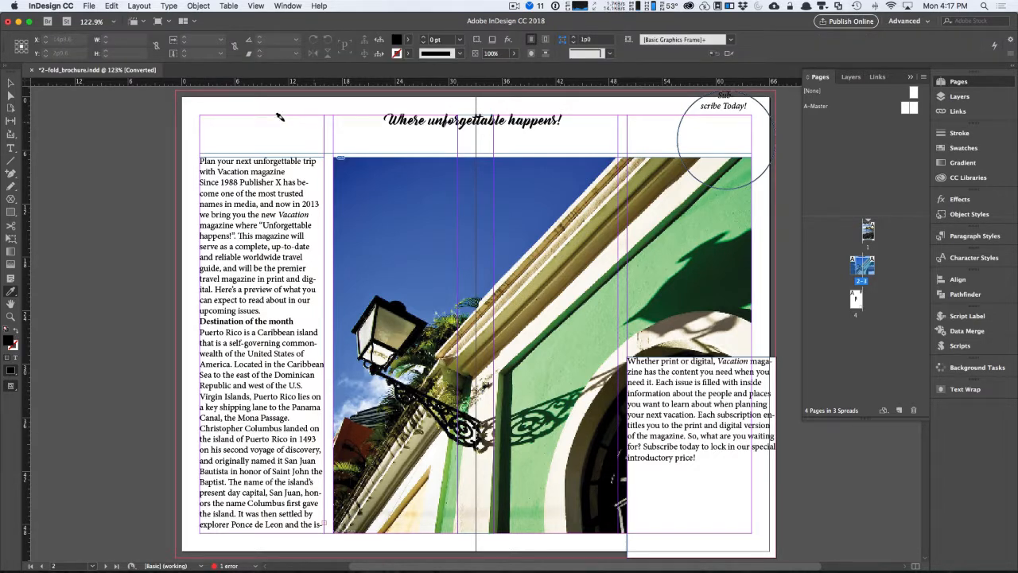
Step: Set the vertical justification of the "Where unforgettable happens!" text frame to Center
click(10, 84)
alt+double_click(415, 135)
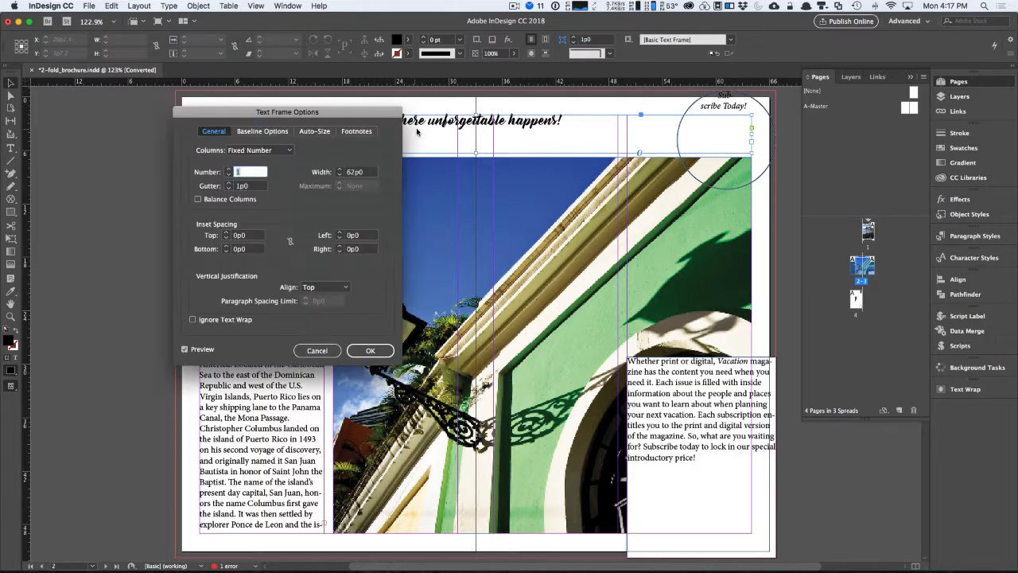
drag(302, 103, 620, 106)
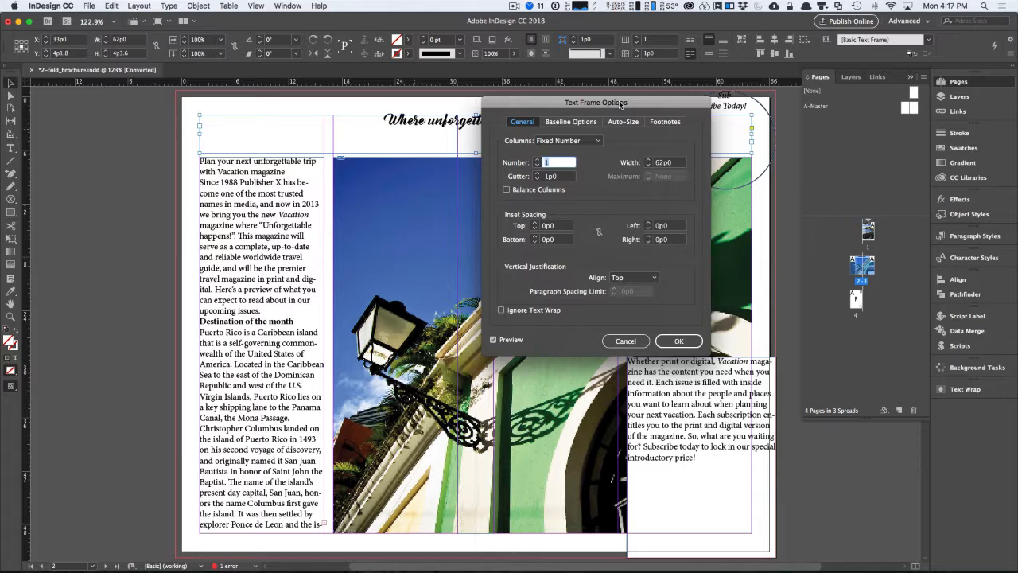
click(634, 277)
click(641, 299)
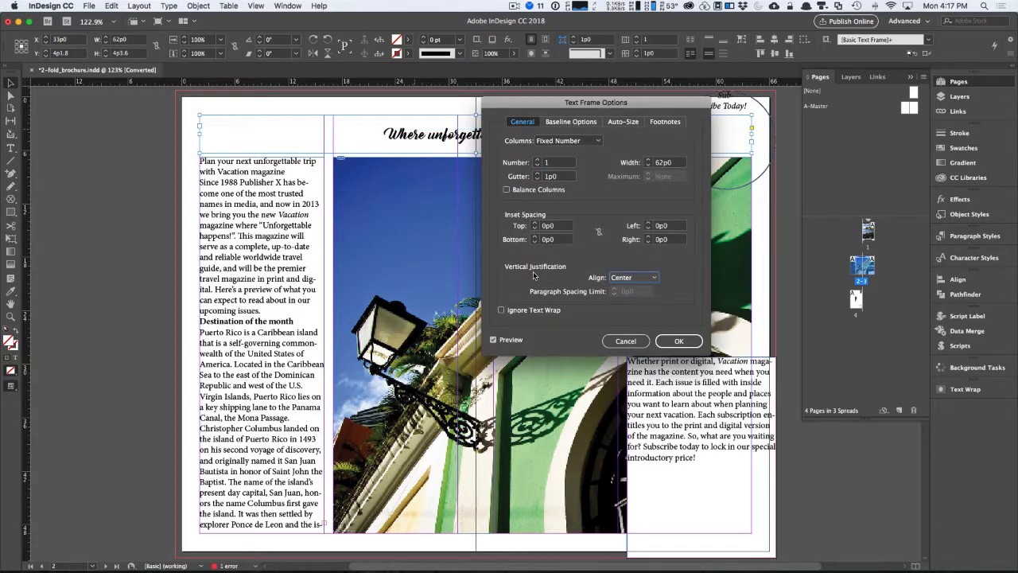
click(677, 341)
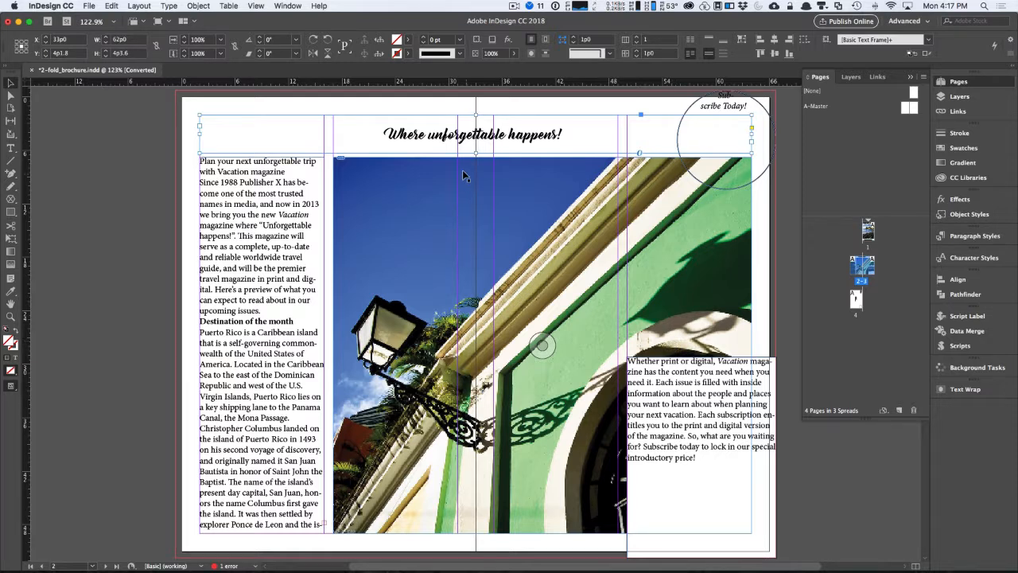
Step: Fill the "Where unforgettable happens!" frame with the Baby blue 30% swatch
click(941, 147)
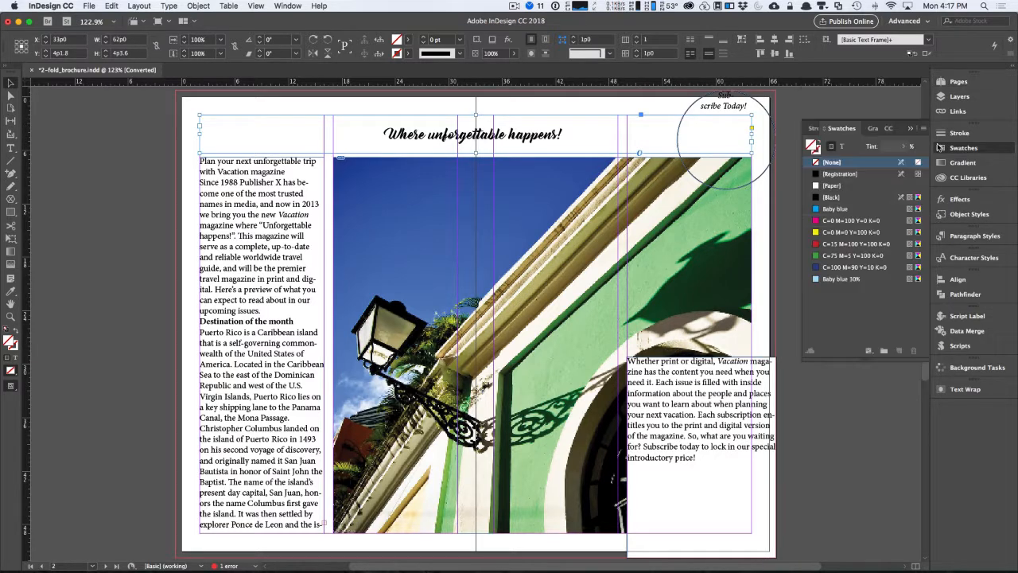
click(835, 280)
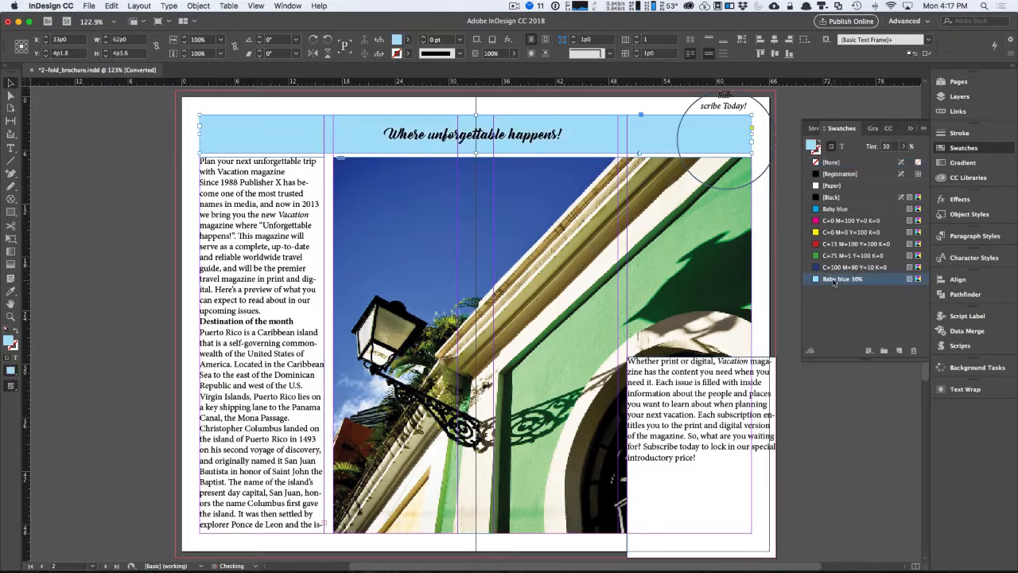
click(941, 148)
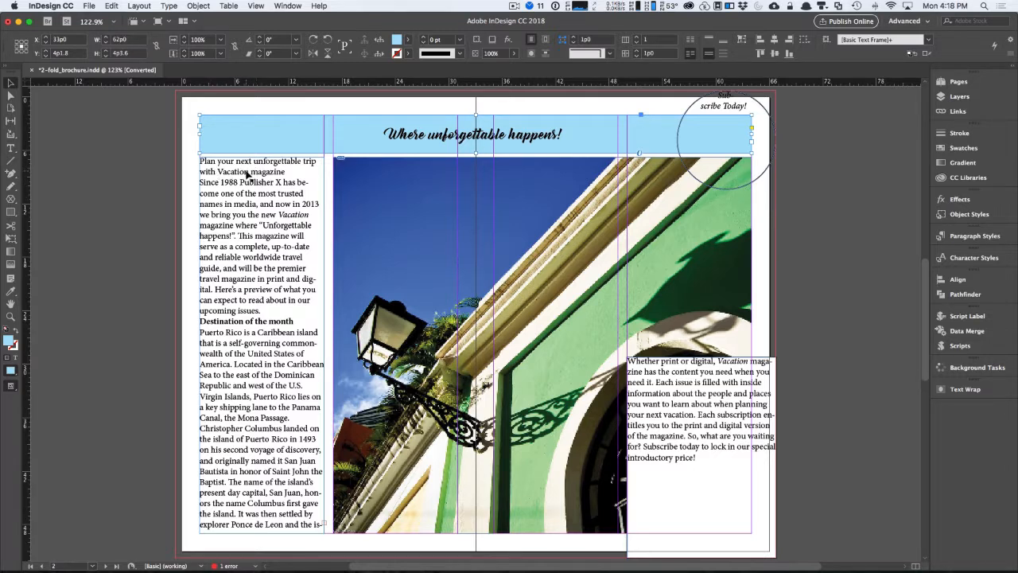
Step: Show hidden characters and set the "Plan your next unforgettable trip with Vacation magazine" heading to Bold Italic
double_click(241, 179)
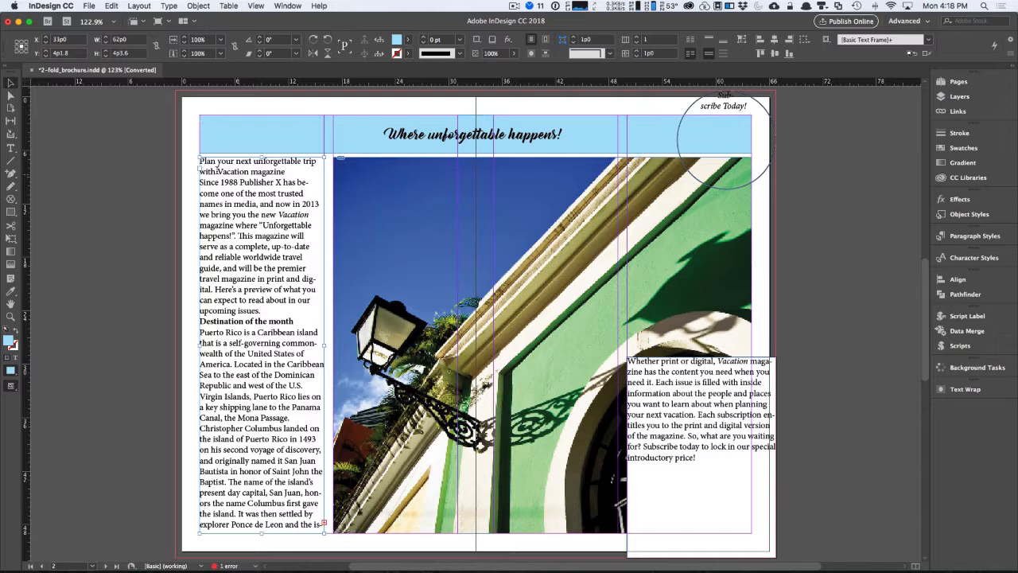
drag(199, 161, 320, 172)
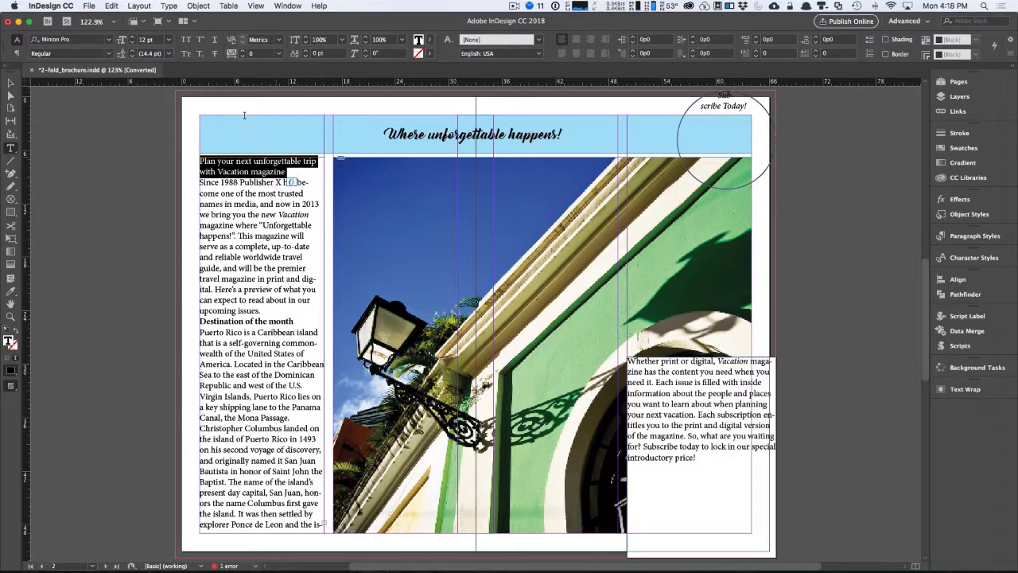
click(168, 5)
click(209, 356)
click(109, 53)
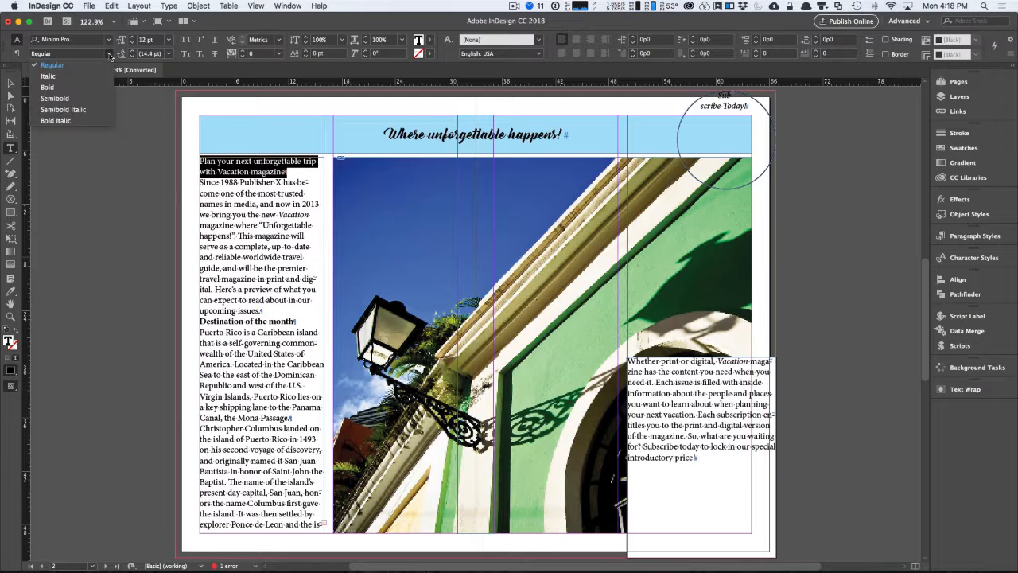
click(65, 121)
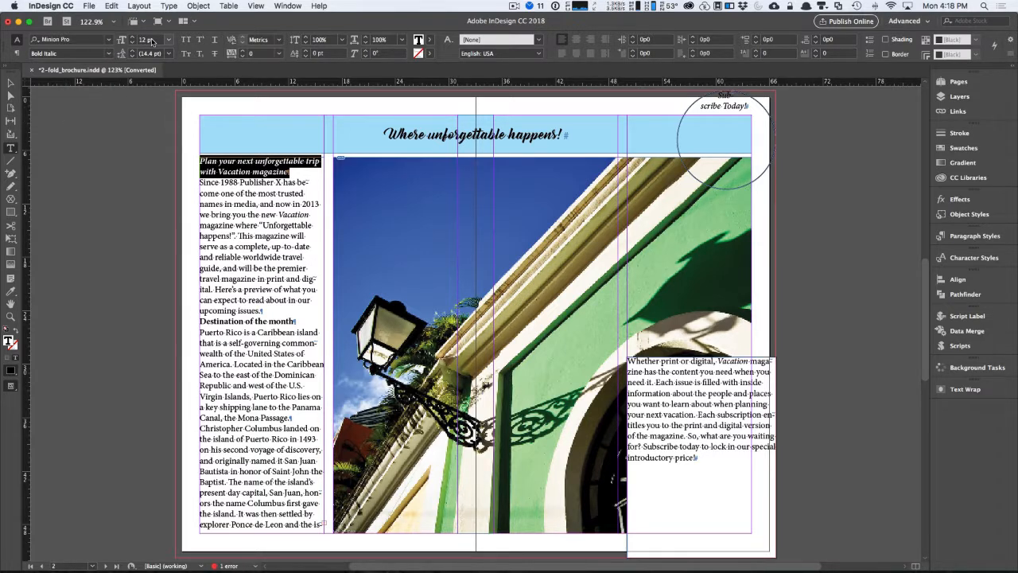
Step: Color the "Plan your next unforgettable trip" heading text with the dark blue C=100 M=90 Y=10 K=0 swatch
click(431, 40)
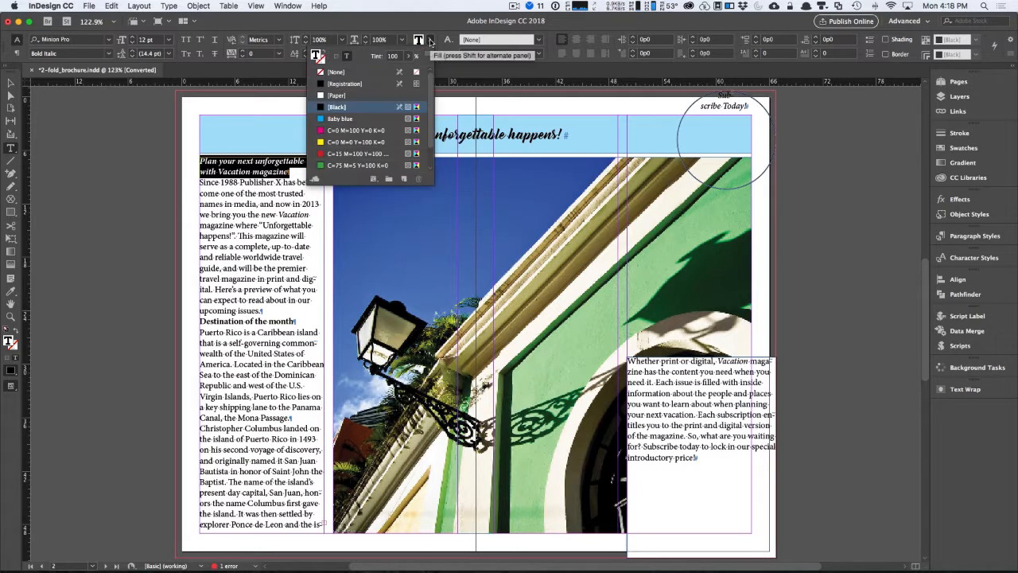
scroll(321, 159, down, 2)
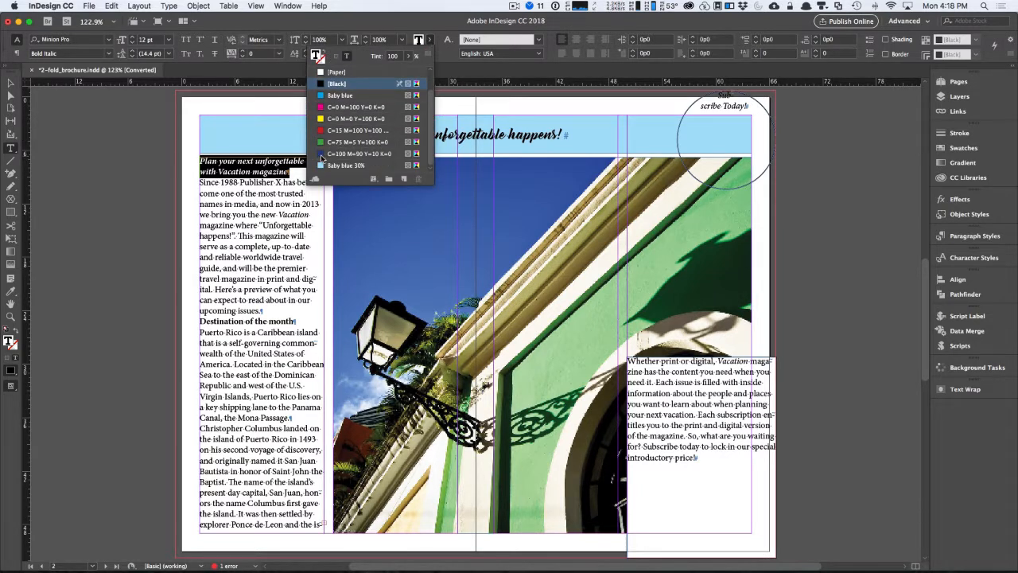
click(322, 154)
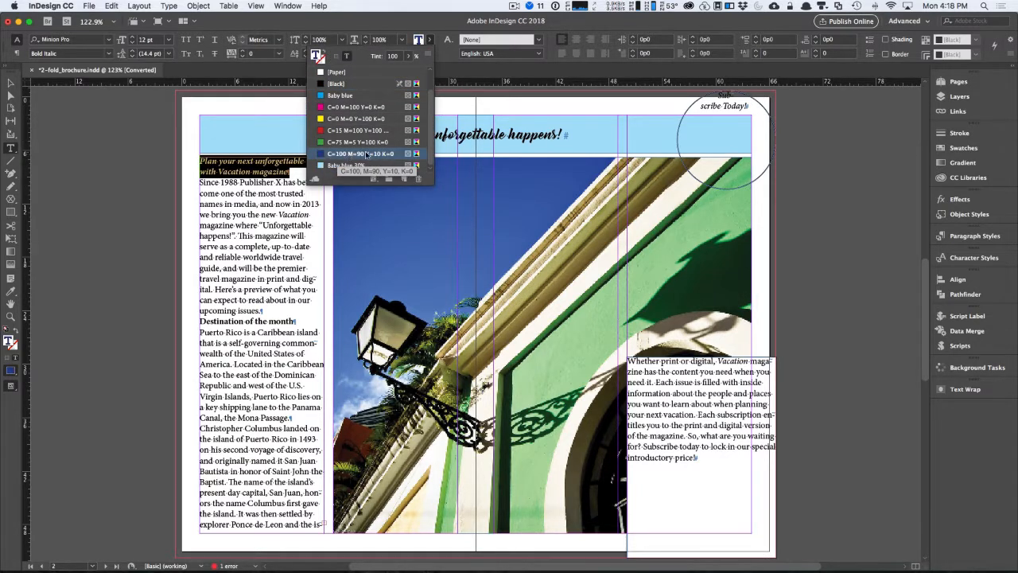
click(431, 40)
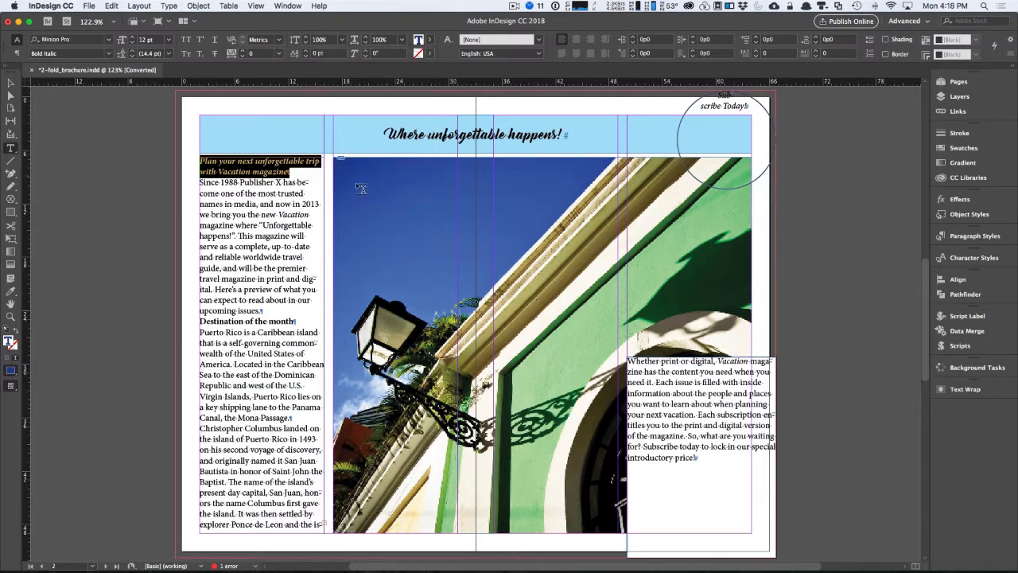
Step: Set the space after the "Plan your next unforgettable trip" heading to 0p5 and deselect the heading
click(16, 54)
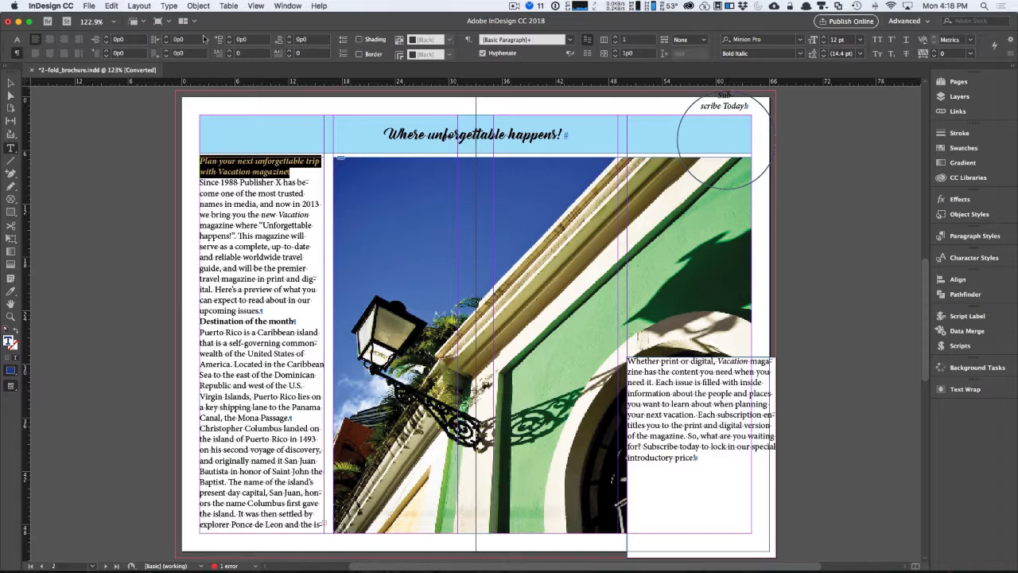
click(290, 37)
click(290, 37)
click(290, 37)
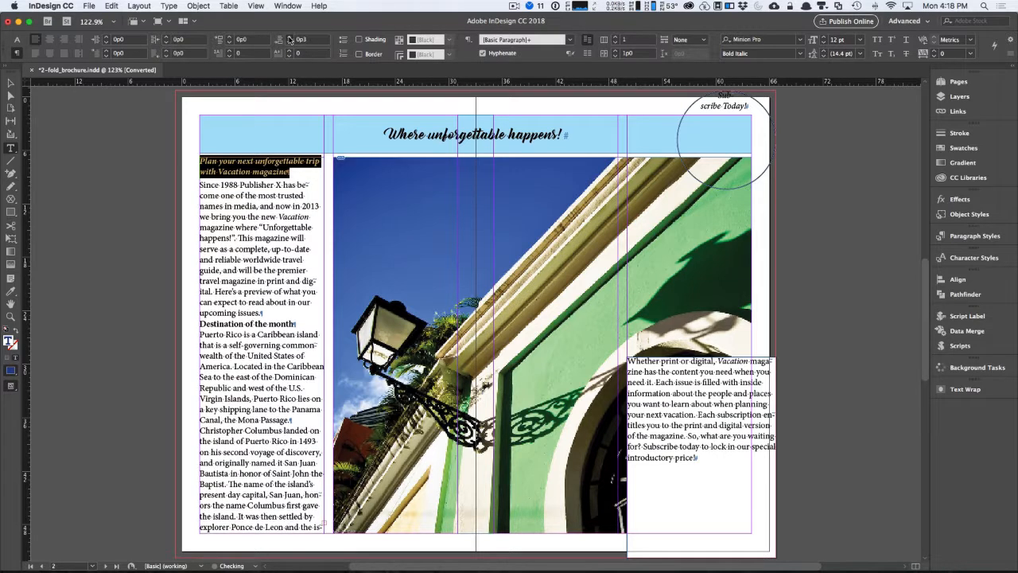
click(290, 37)
click(290, 36)
click(290, 37)
click(289, 38)
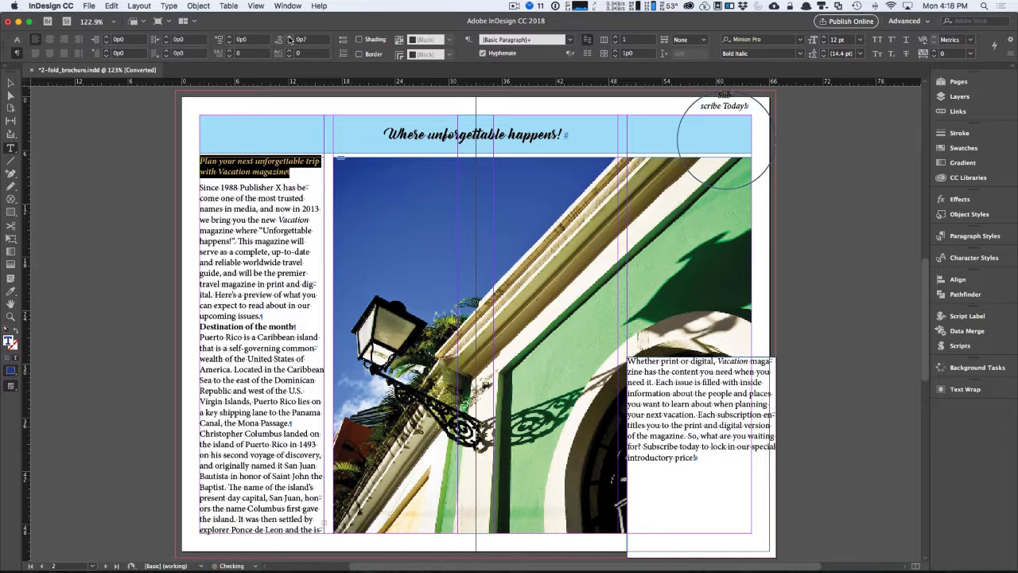
click(290, 43)
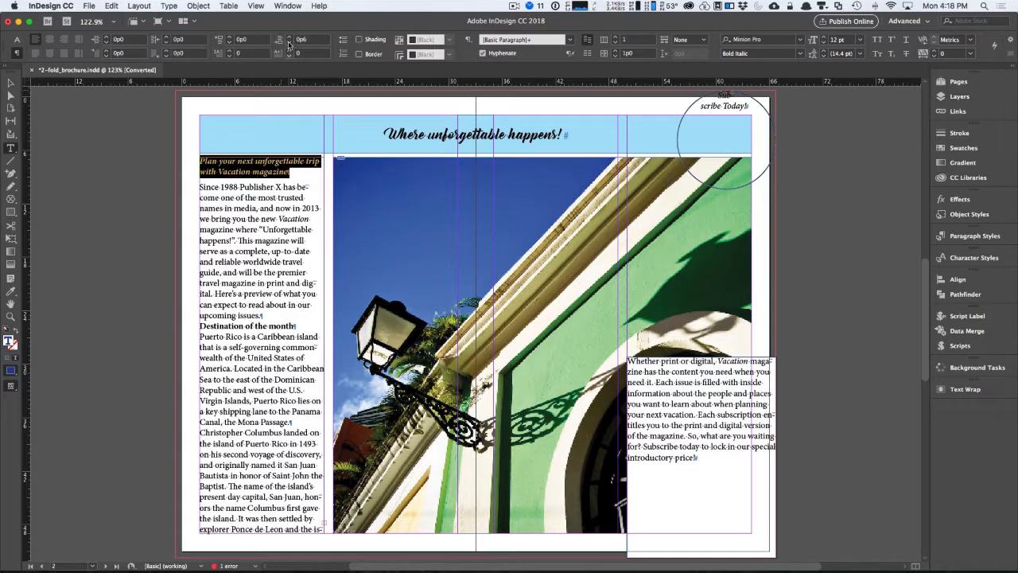
click(291, 43)
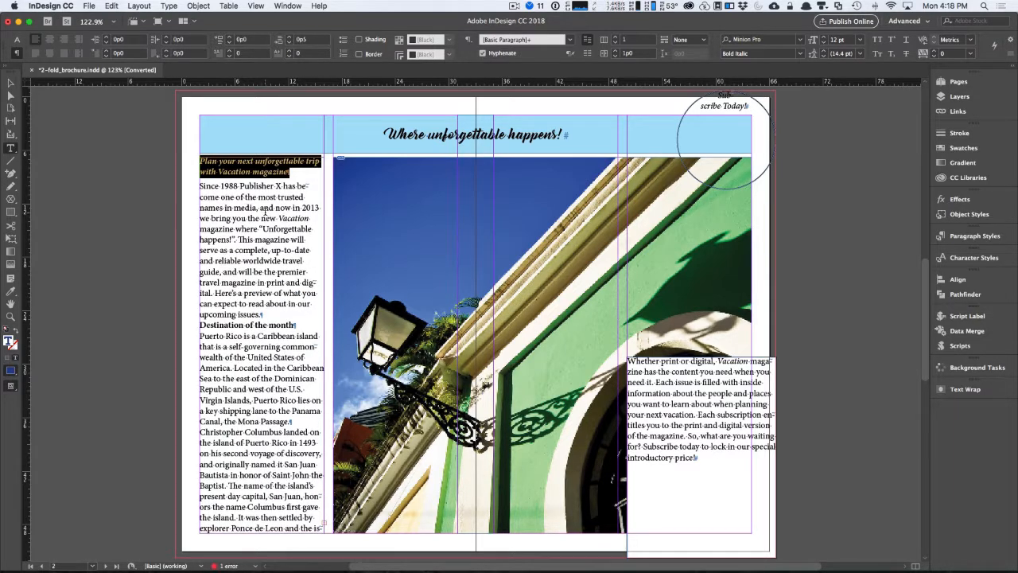
key(Right)
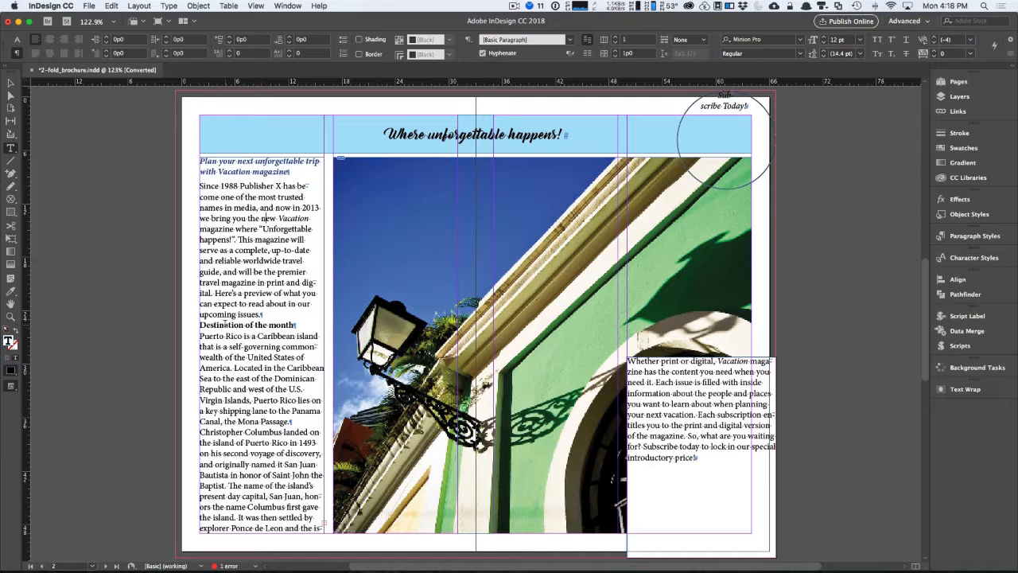
Step: Copy the first heading's formatting onto the "Destination of the month" line with the Eyedropper, and return to the Type tool
triple_click(226, 323)
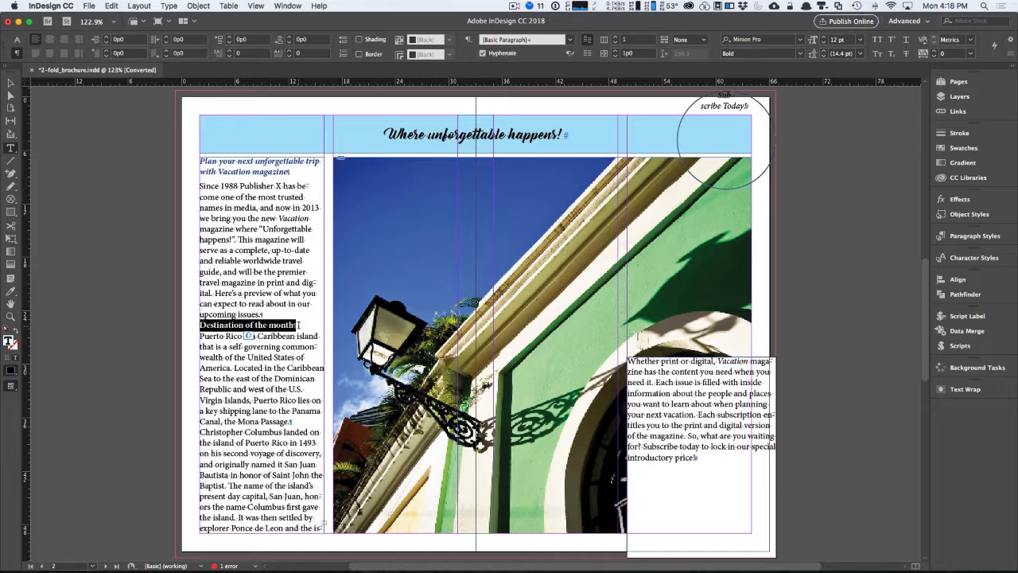
click(12, 292)
click(269, 158)
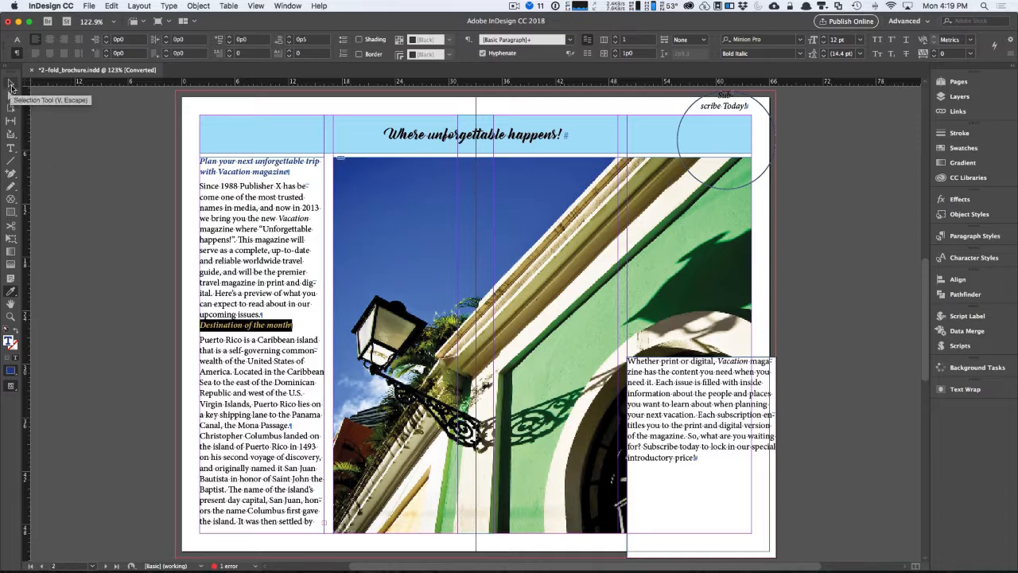
click(11, 148)
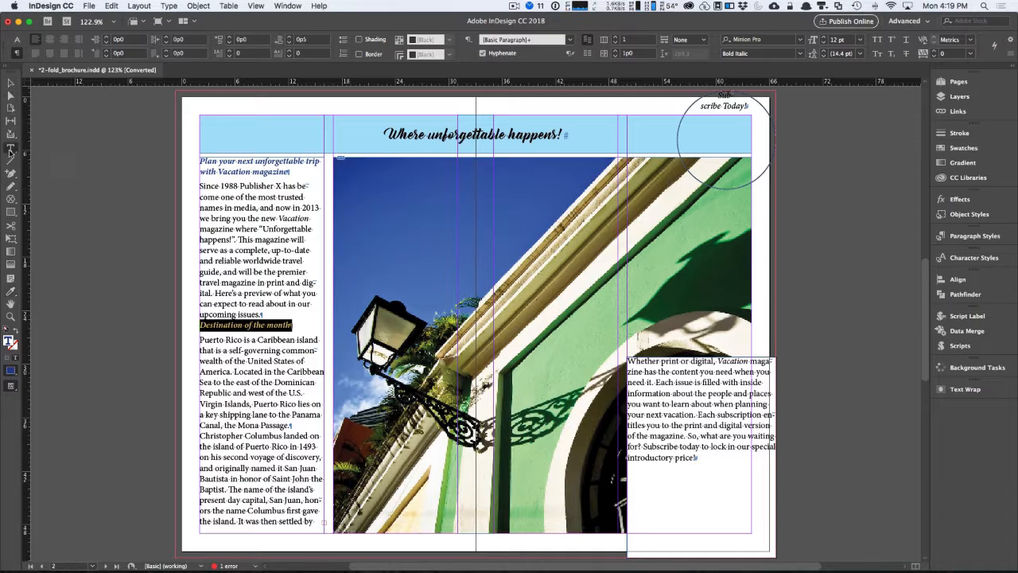
Step: Set the space before the "Destination of the month" heading to 0p7 and deselect the heading
click(230, 38)
click(230, 37)
click(229, 37)
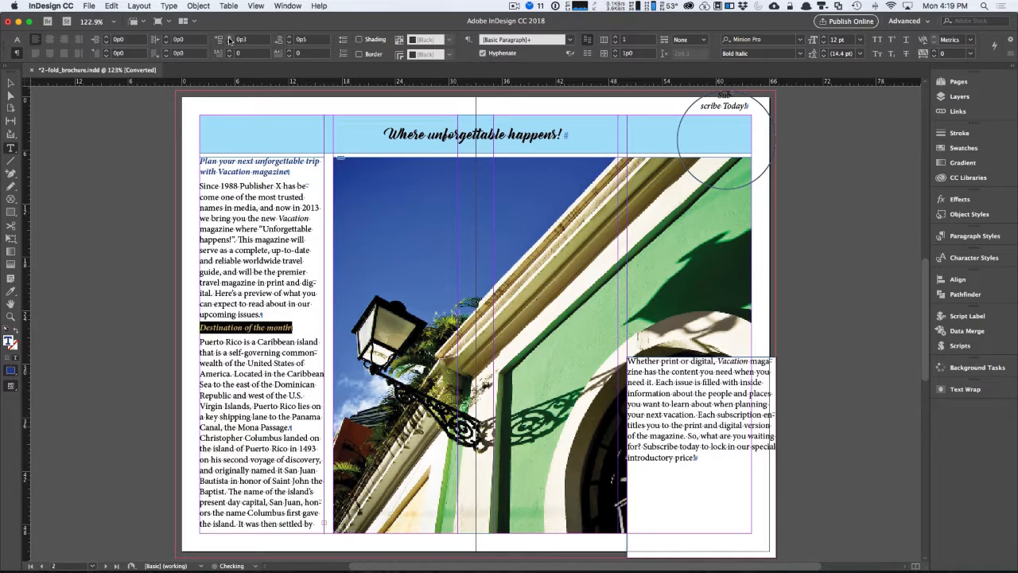
click(230, 38)
click(229, 37)
click(229, 37)
click(229, 38)
click(229, 37)
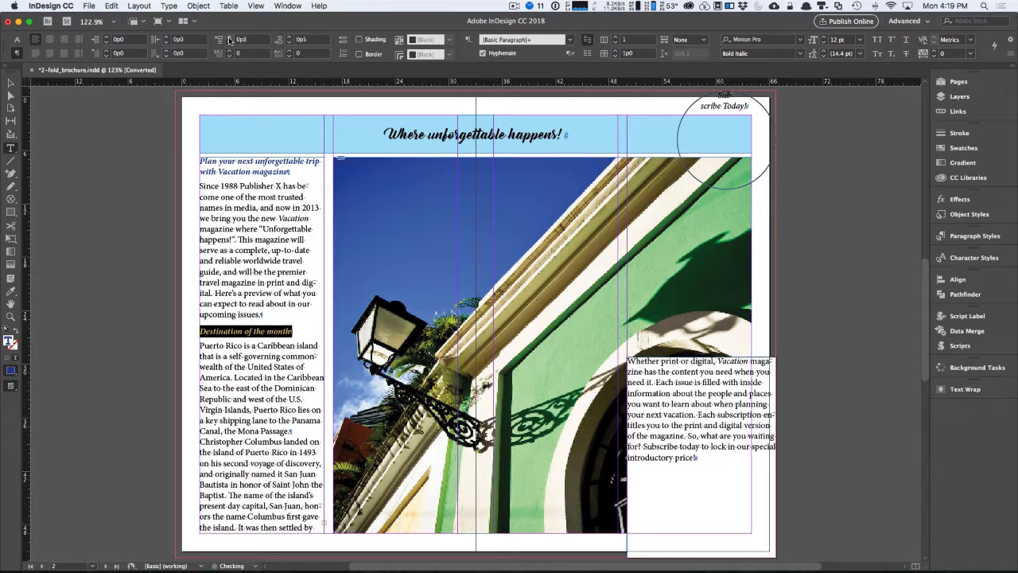
click(229, 41)
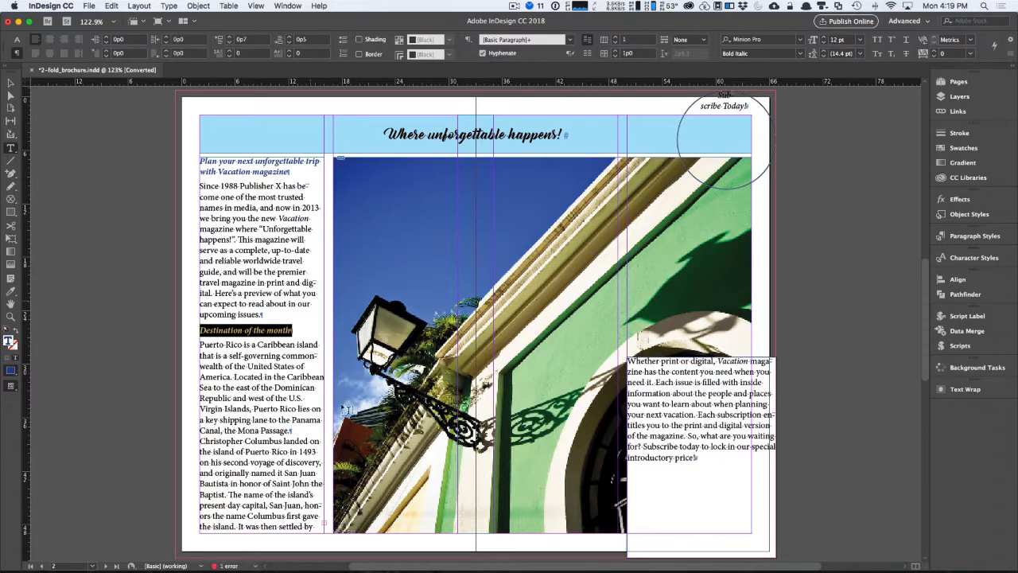
click(276, 295)
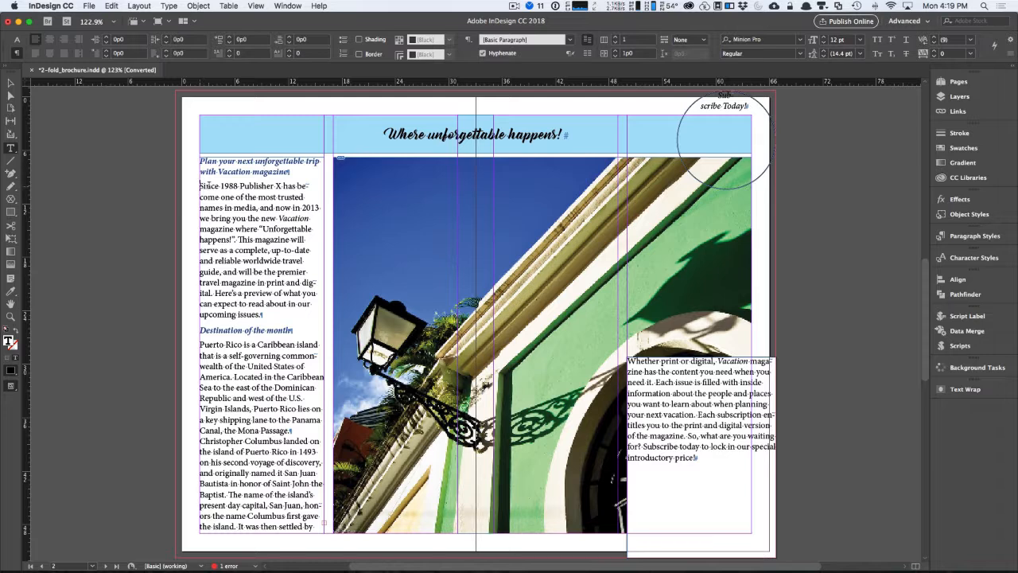
Step: Justify the "Since 1988 Publisher X" paragraph with its last line aligned left and set its font size to 10 pt
drag(200, 186, 324, 321)
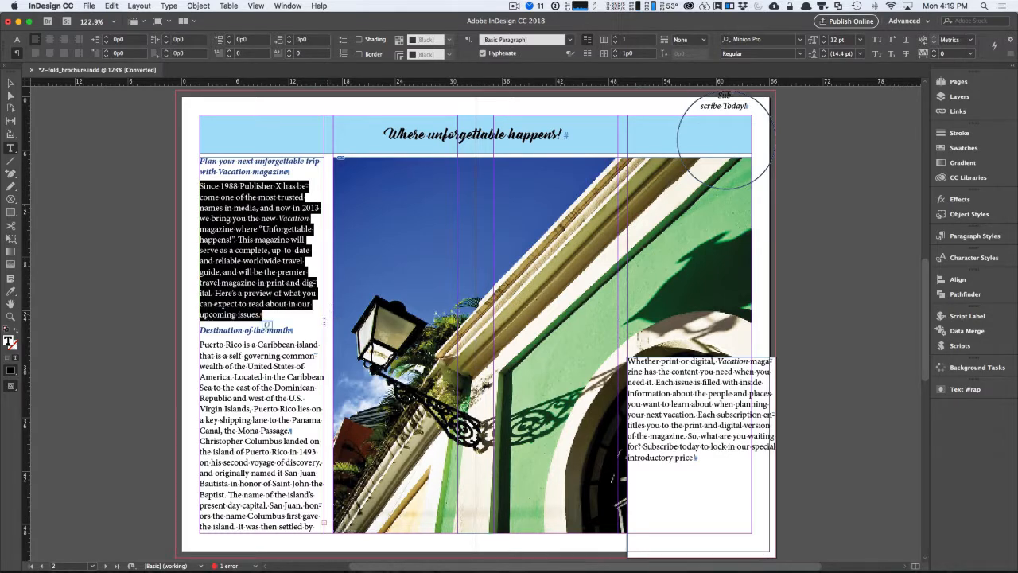
click(35, 53)
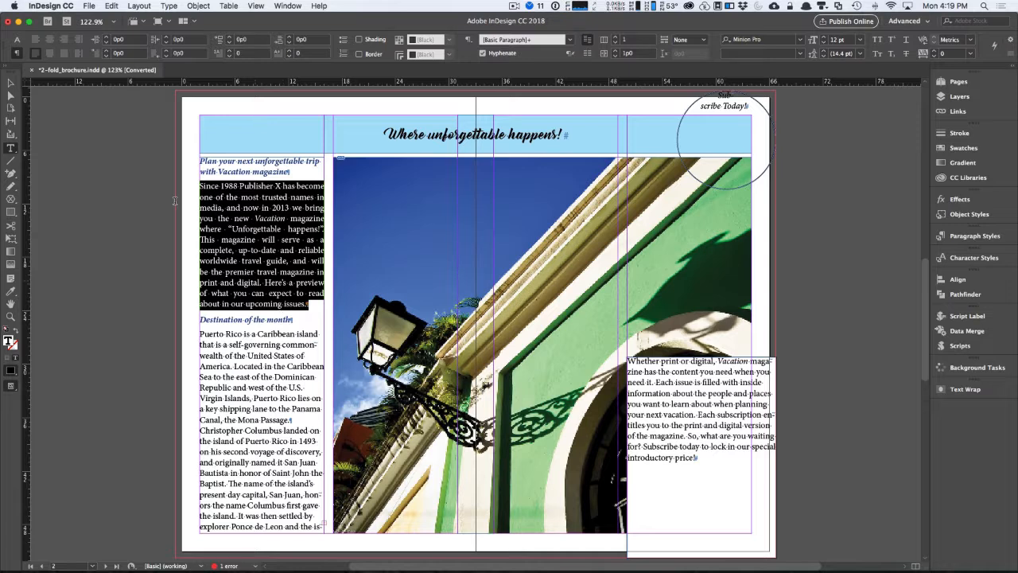
click(17, 39)
click(132, 44)
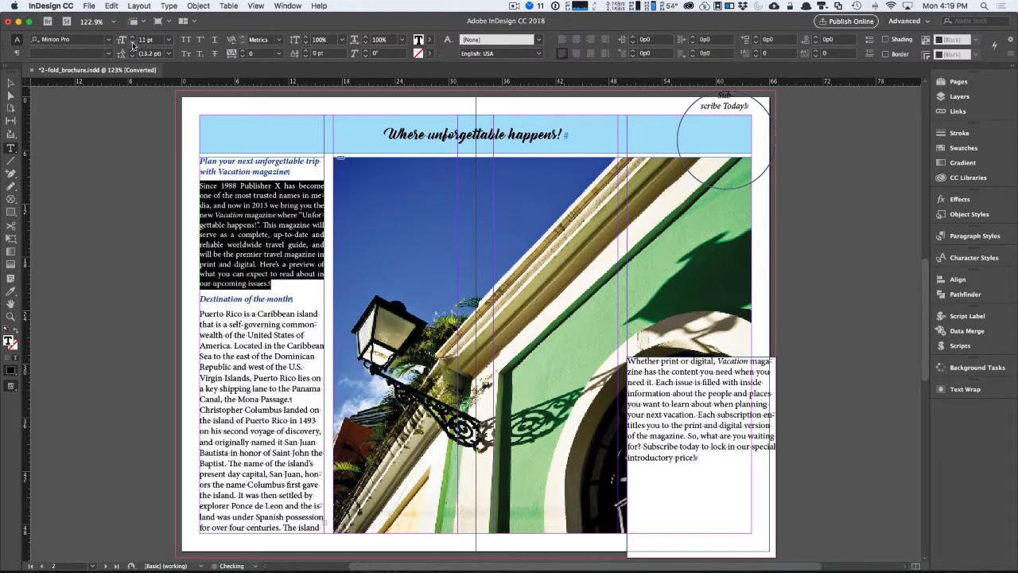
click(132, 44)
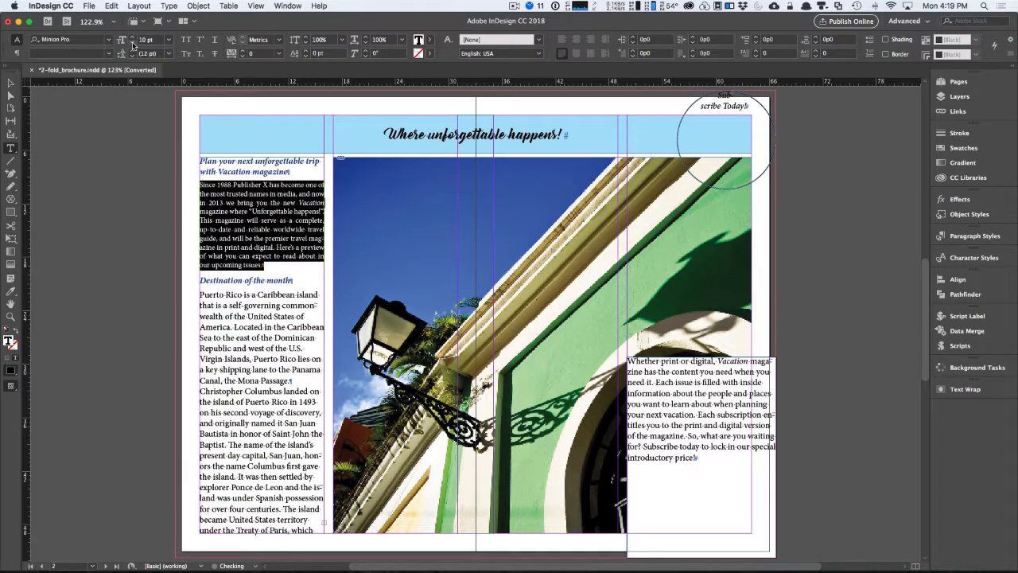
click(286, 231)
Step: Copy the "Since 1988 Publisher X" paragraph's formatting onto the Puerto Rico text below "Destination of the month" with the Eyedropper, and return to the Type tool
scroll(222, 314, up, 1)
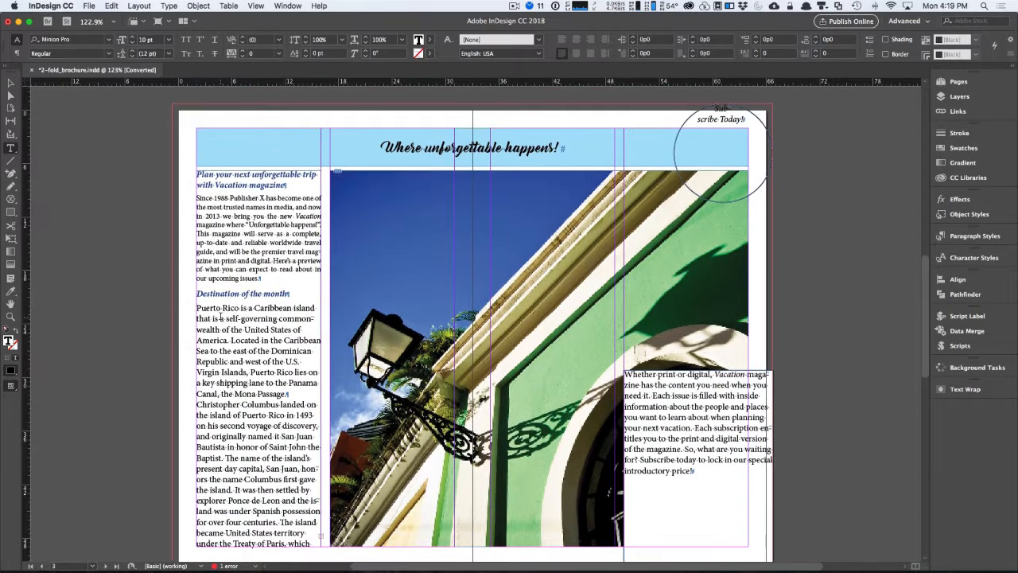
scroll(221, 318, down, 1)
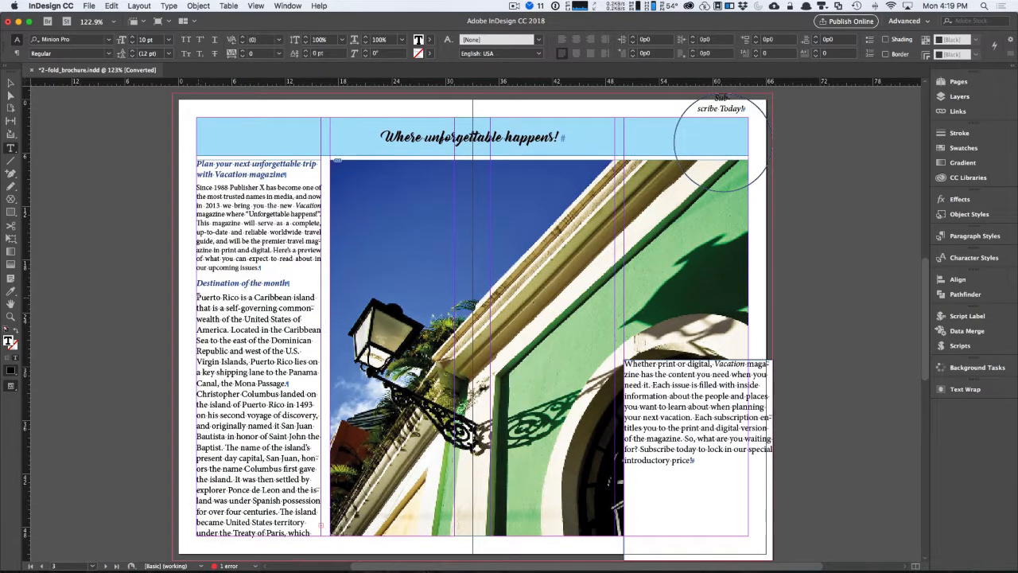
drag(199, 297, 362, 545)
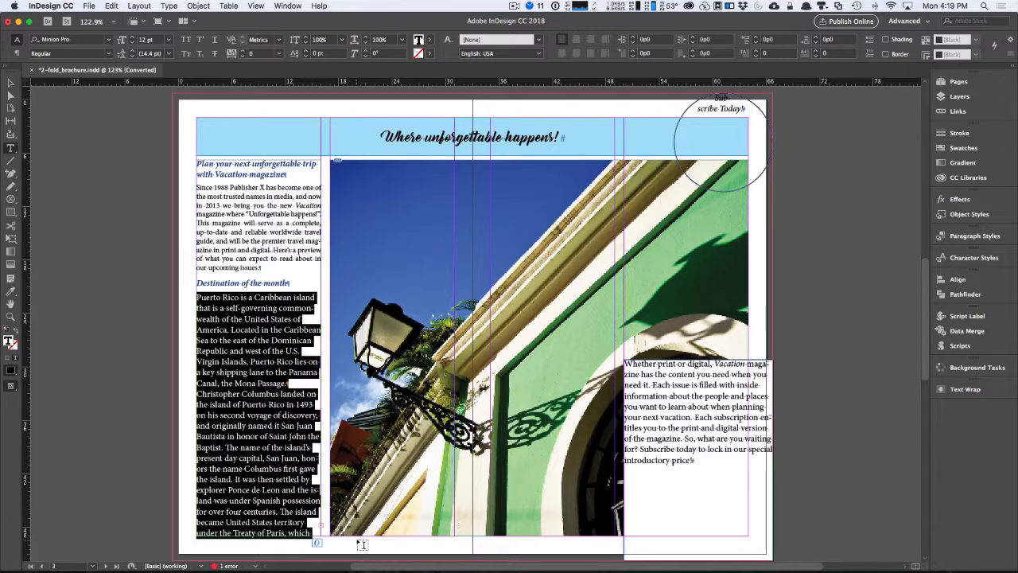
click(11, 292)
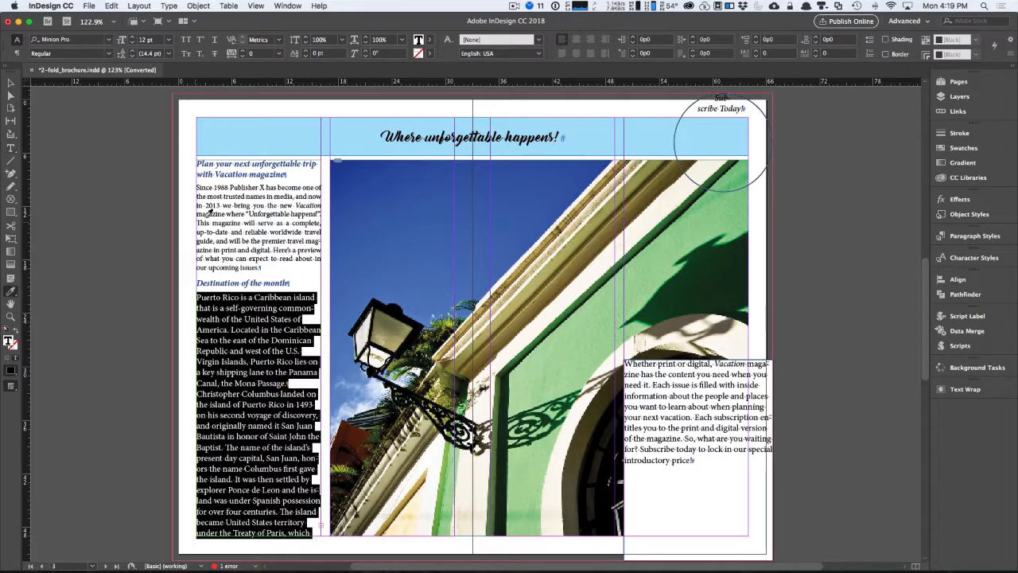
click(225, 211)
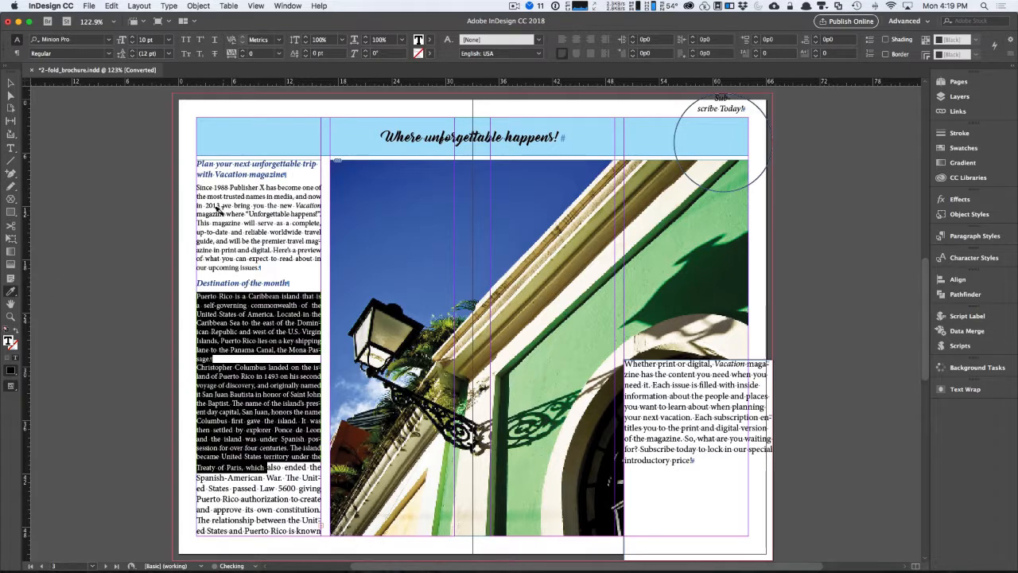
click(10, 148)
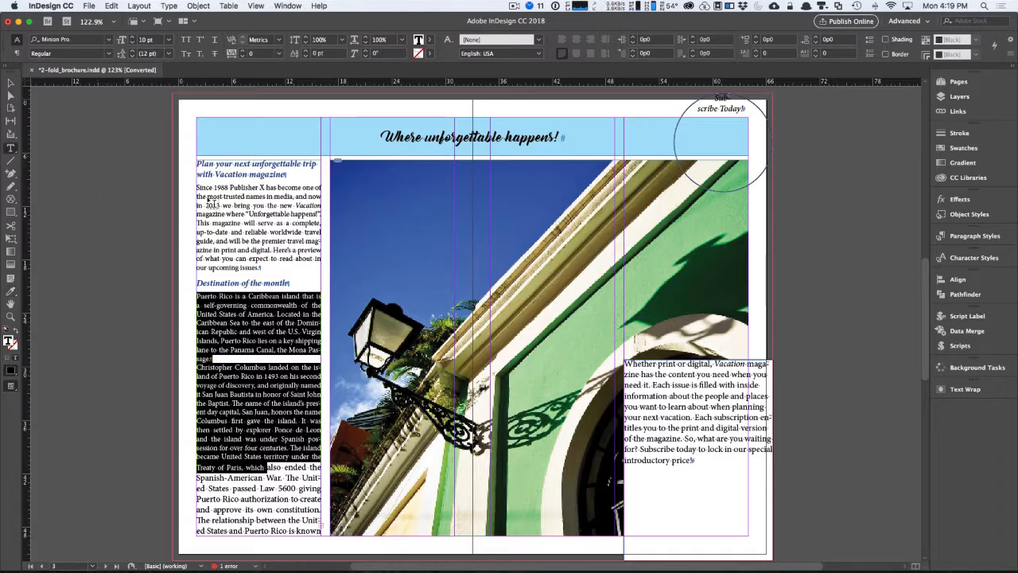
Step: Open the left column's story in the Story Editor and arrange its window 2-Up beside the brochure layout
drag(265, 468, 321, 477)
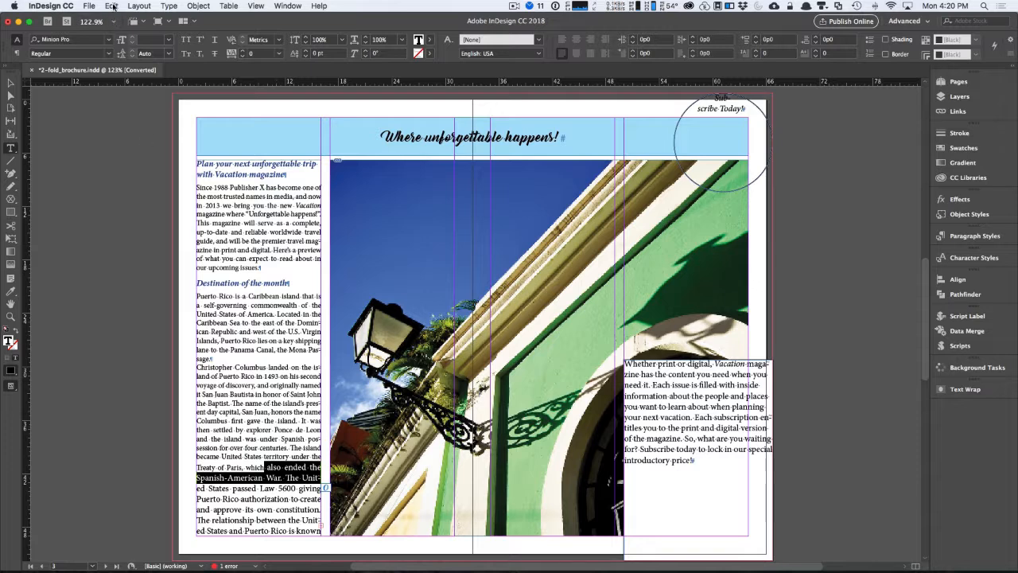
click(113, 7)
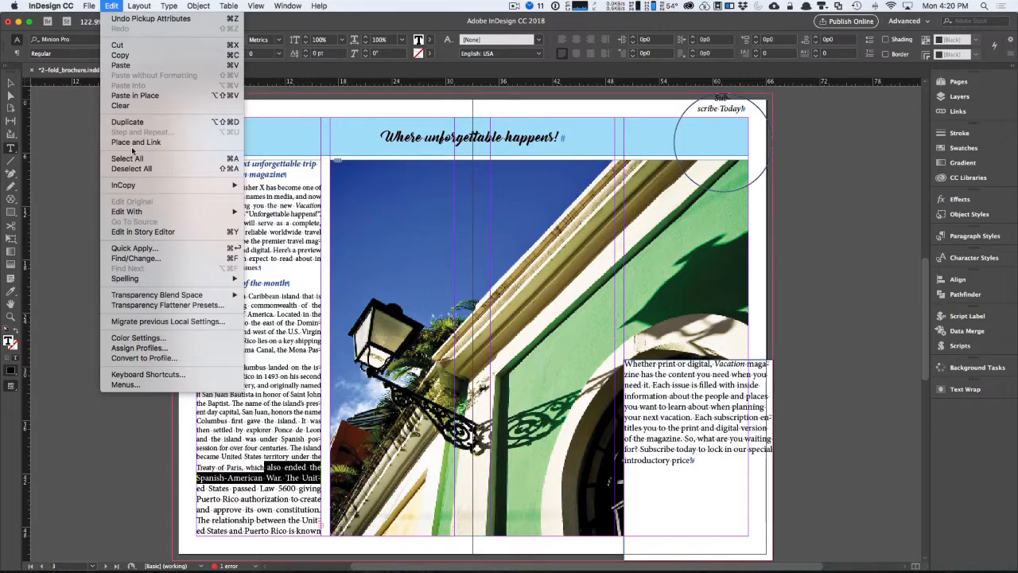
click(151, 231)
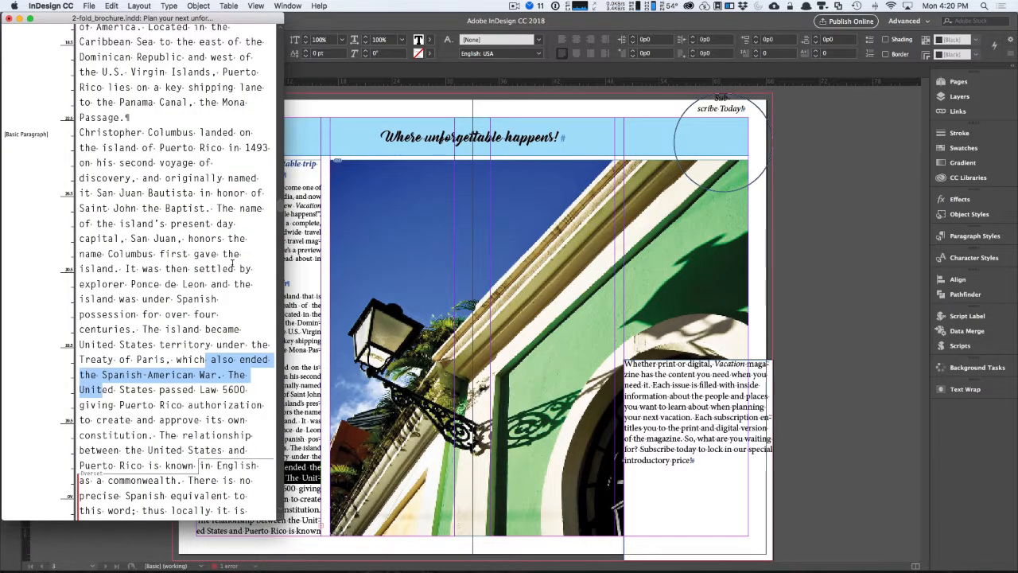
drag(243, 21, 259, 64)
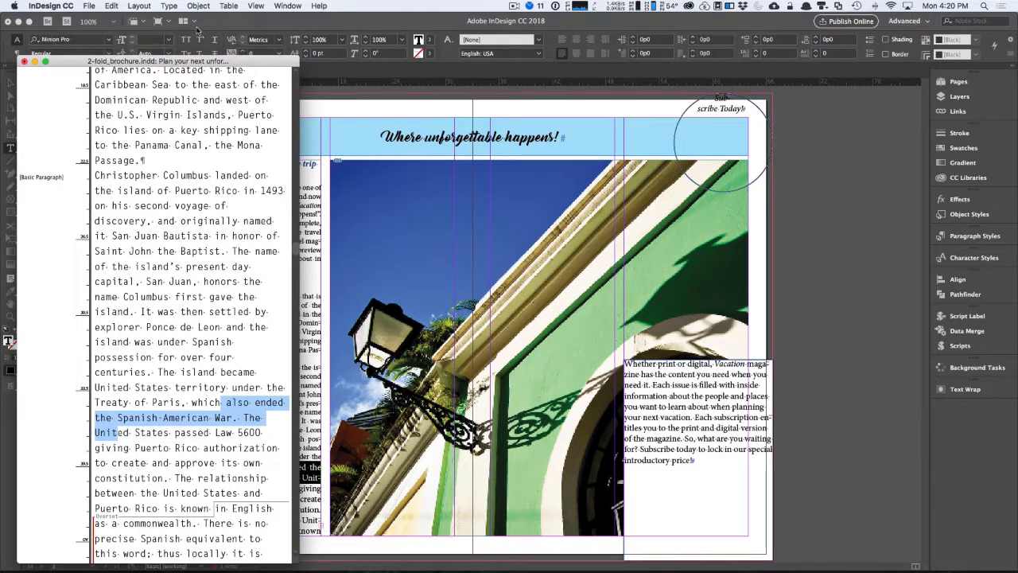
click(195, 22)
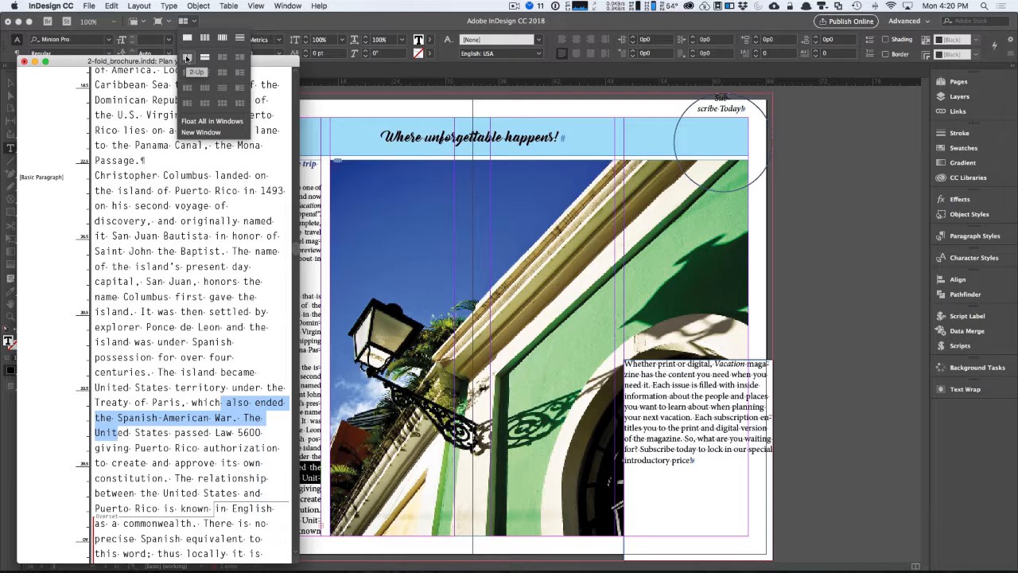
click(186, 58)
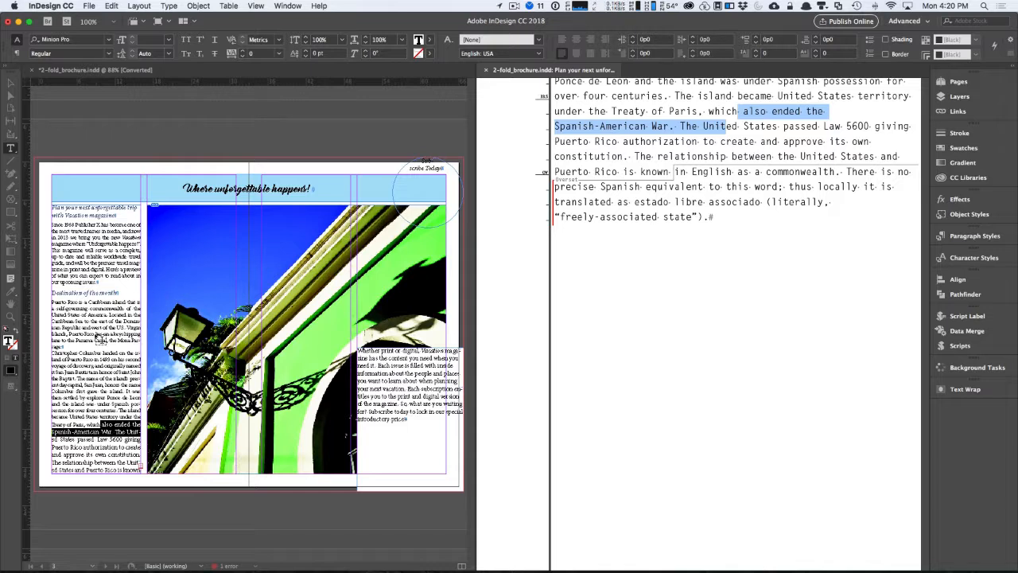
Step: Set all text from "Puerto Rico is a Caribbean island" to the end of the story, including the overset lines, to 10 pt
click(557, 186)
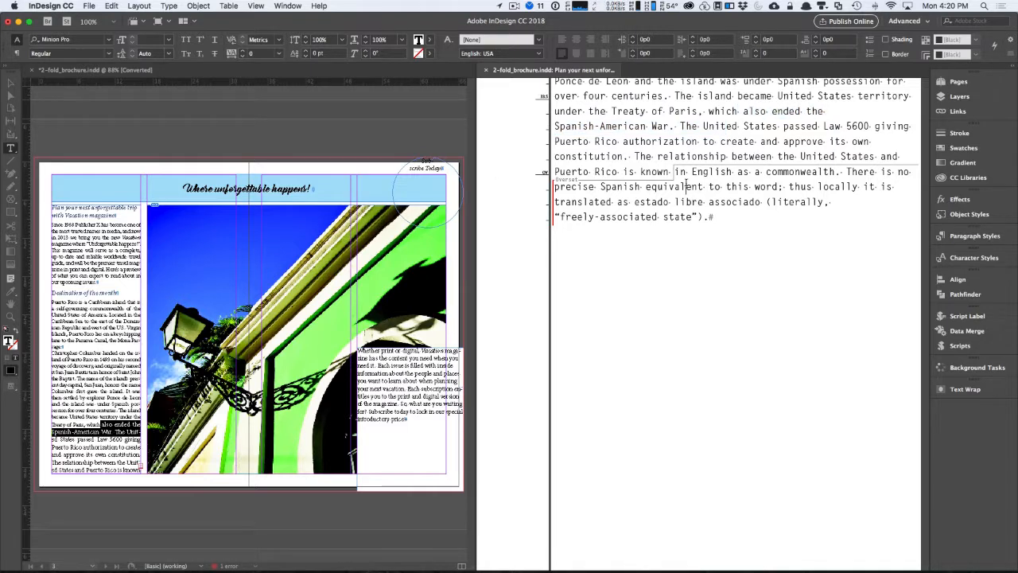
drag(556, 186, 623, 215)
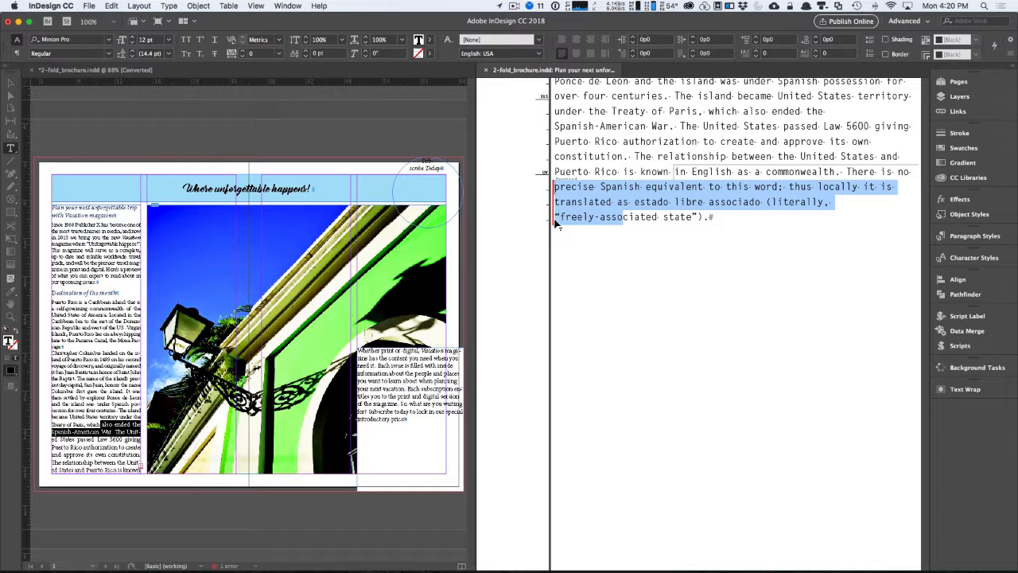
scroll(557, 226, up, 2)
scroll(557, 225, up, 2)
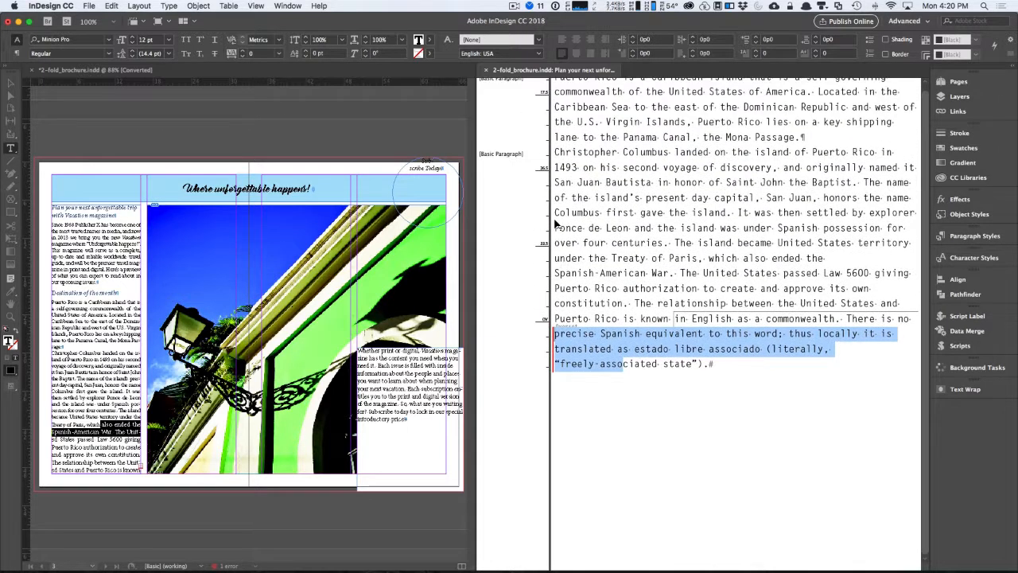
scroll(557, 225, up, 2)
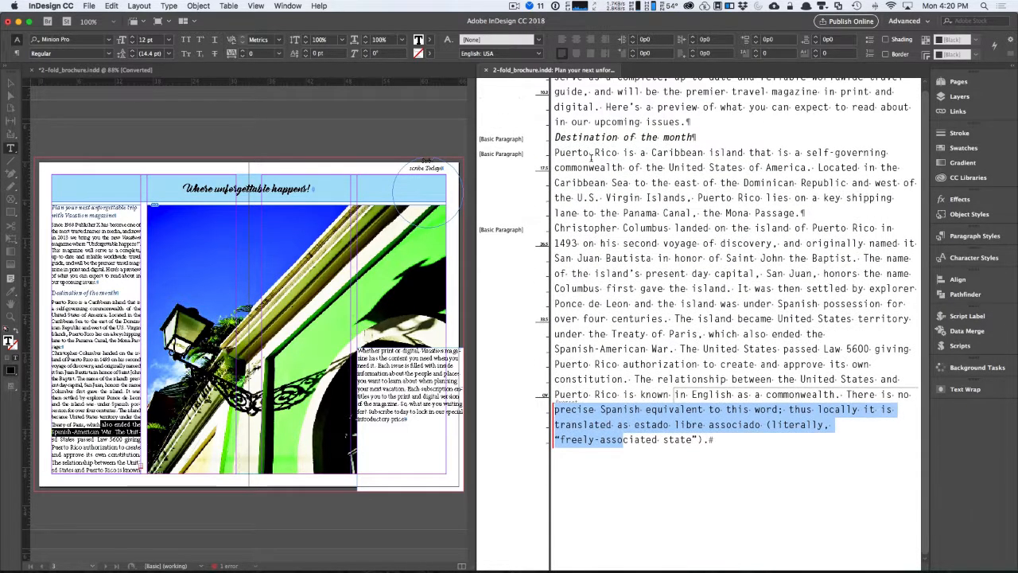
drag(555, 152, 793, 446)
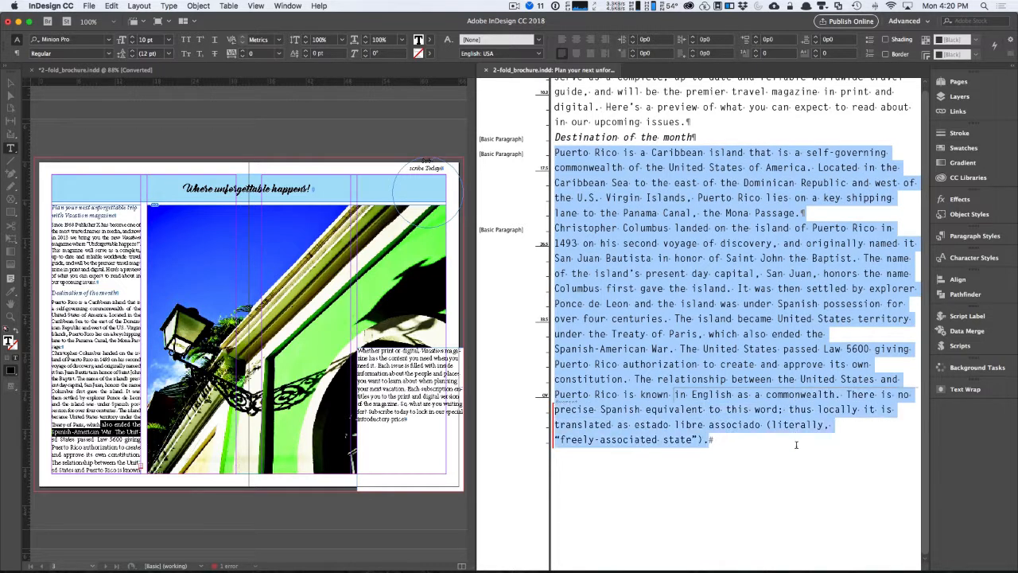
click(168, 40)
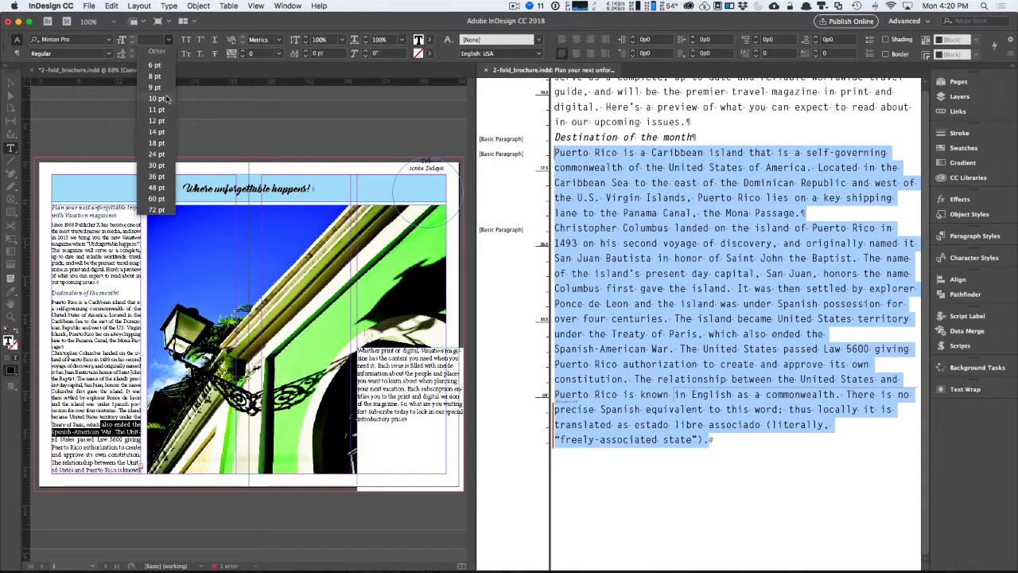
click(169, 97)
Step: Switch to the paragraph formatting controls, deselect the text, and close the Story Editor to return to the full layout
click(16, 53)
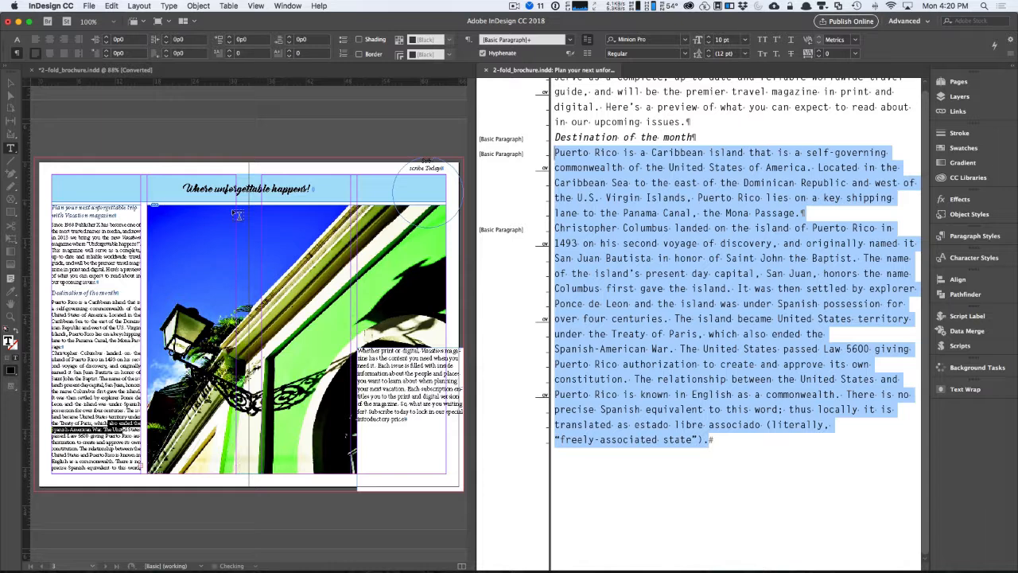
click(653, 237)
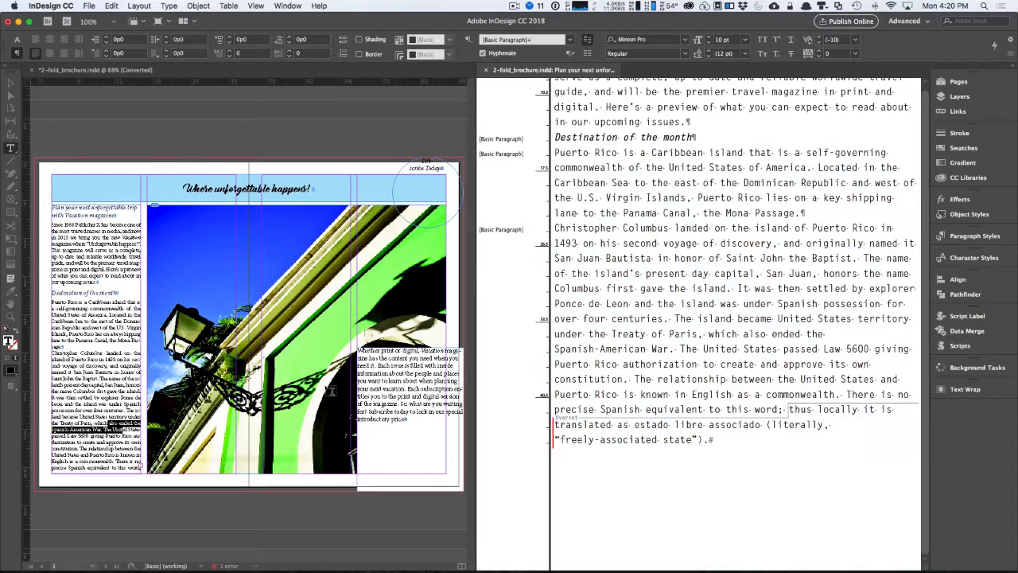
click(112, 382)
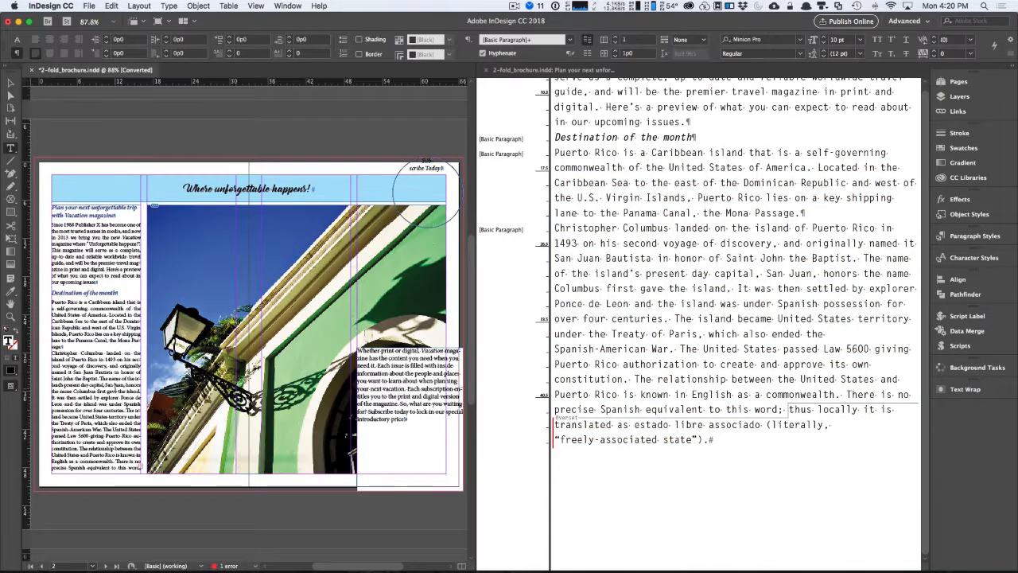
scroll(125, 444, down, 3)
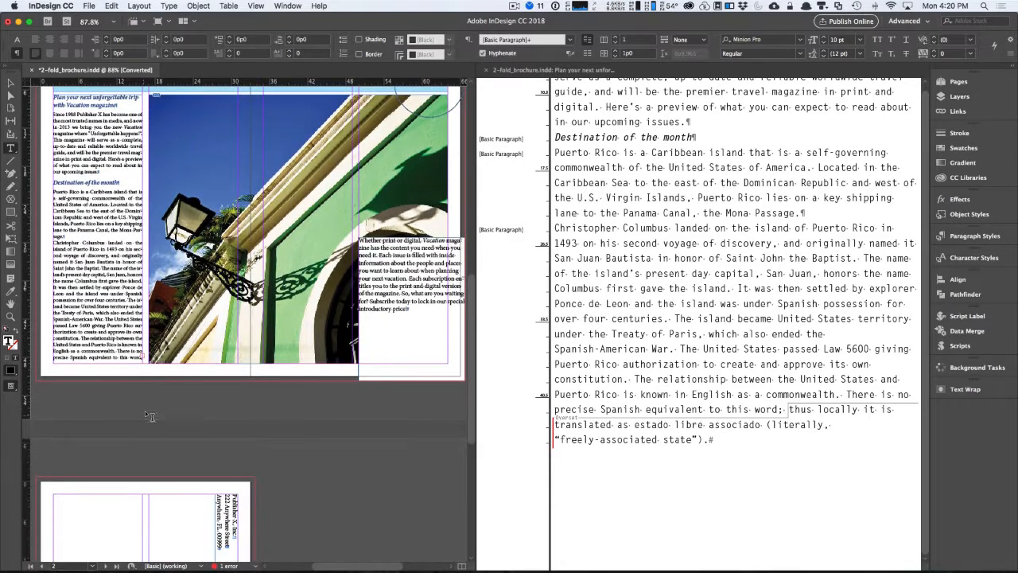
scroll(150, 416, up, 2)
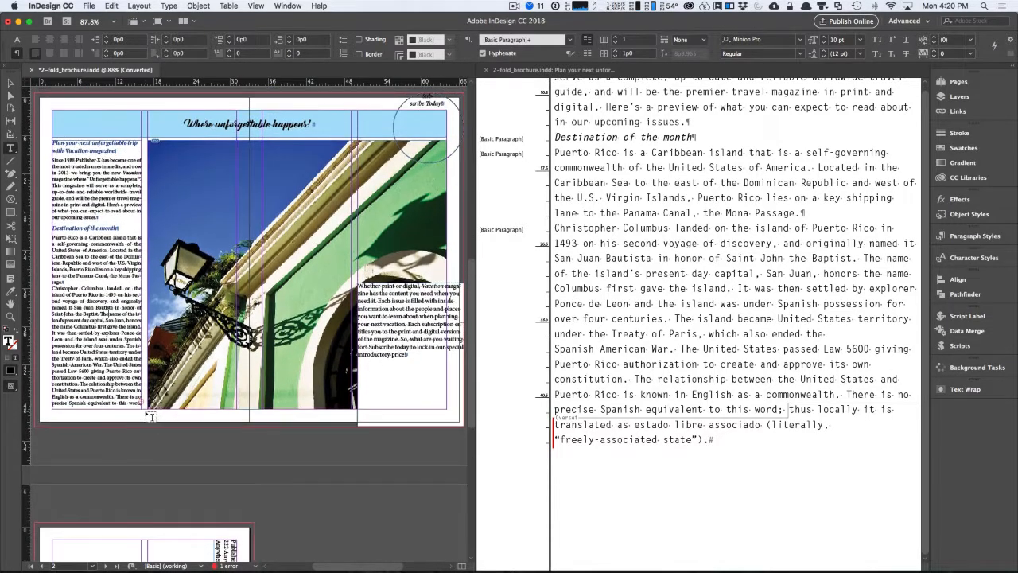
click(483, 70)
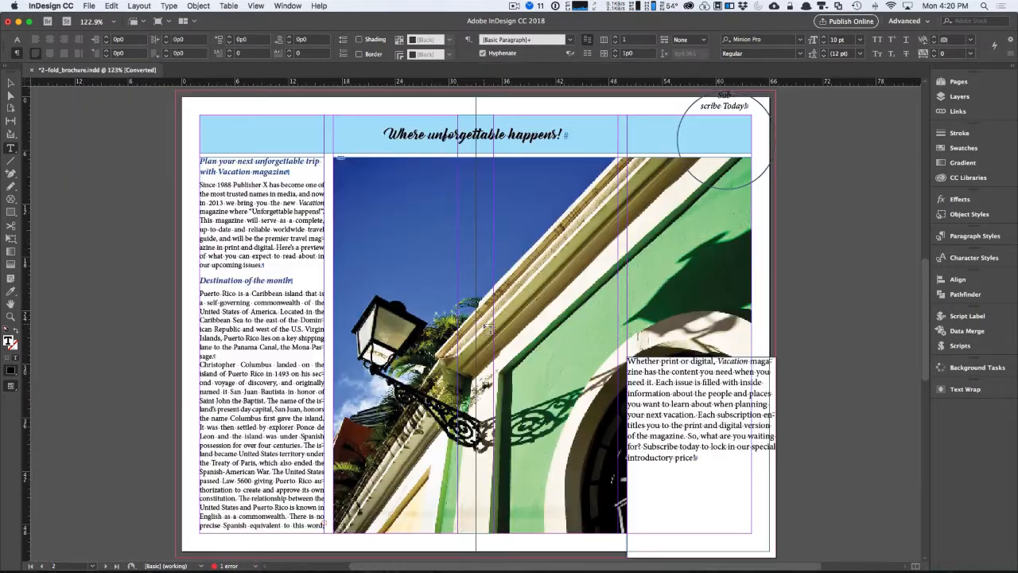
Step: Set the first-line indent of the Puerto Rico and Christopher Columbus paragraphs to 1p0
scroll(285, 441, down, 2)
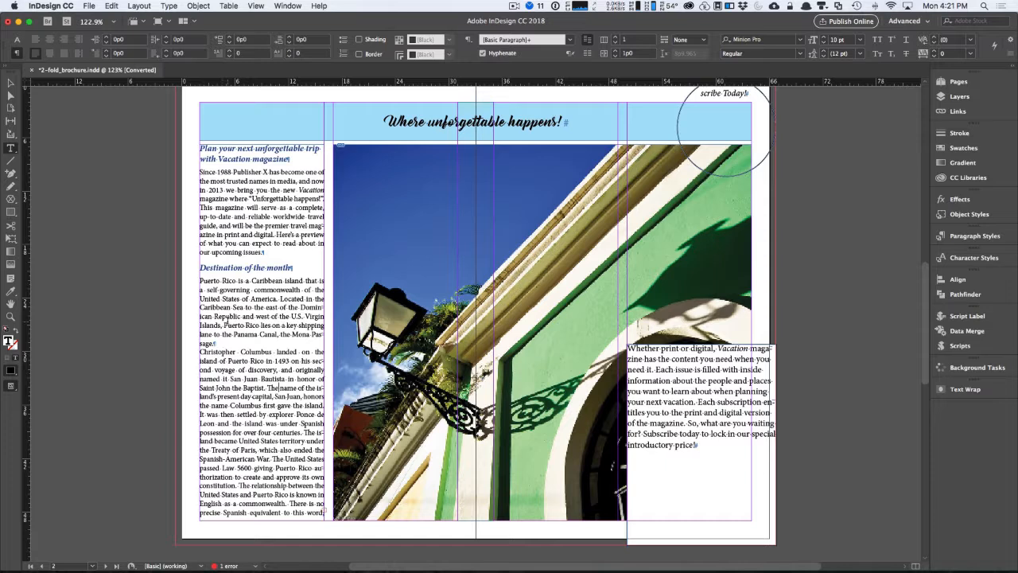
drag(199, 280, 350, 531)
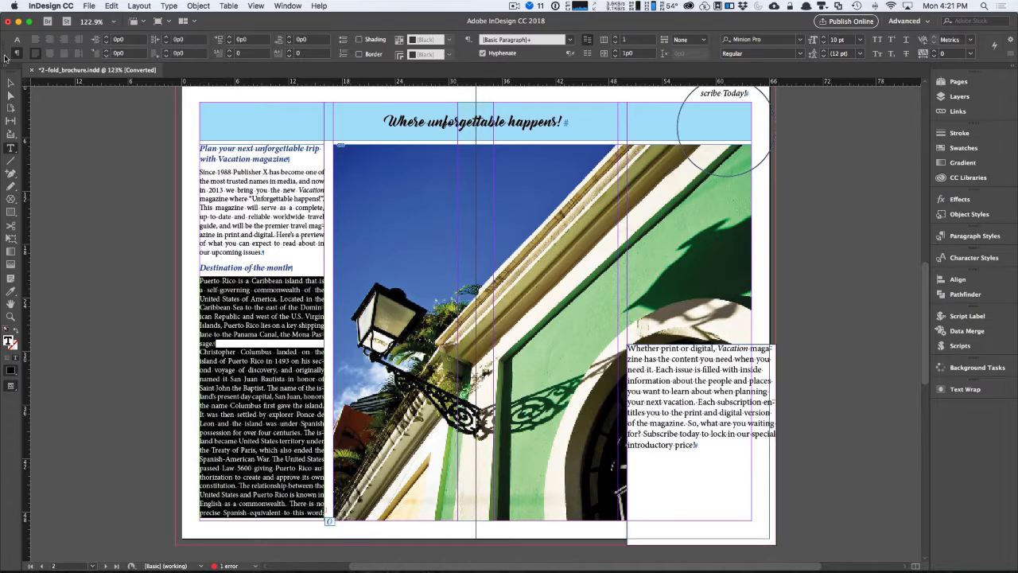
click(108, 54)
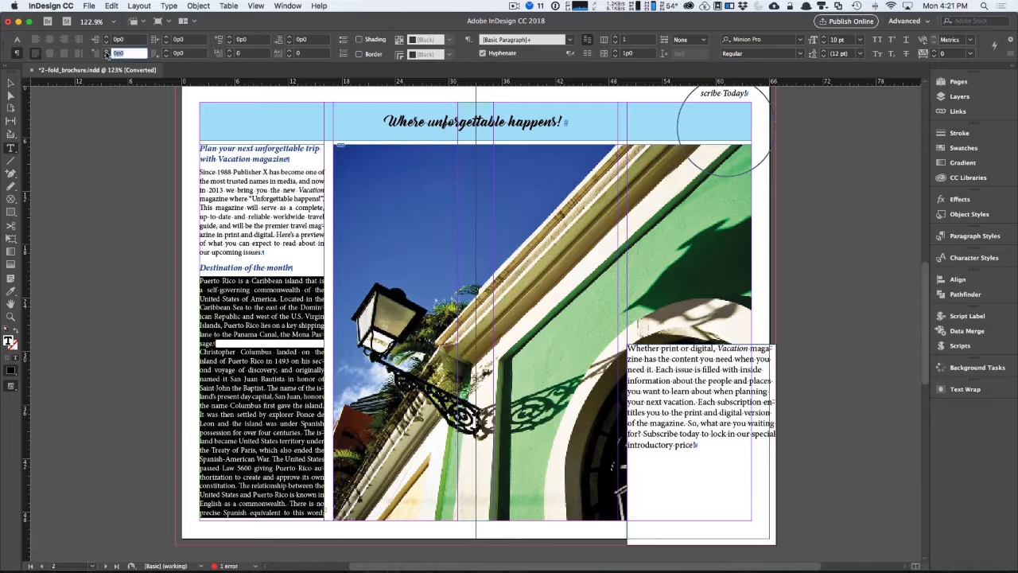
text(1)
key(Return)
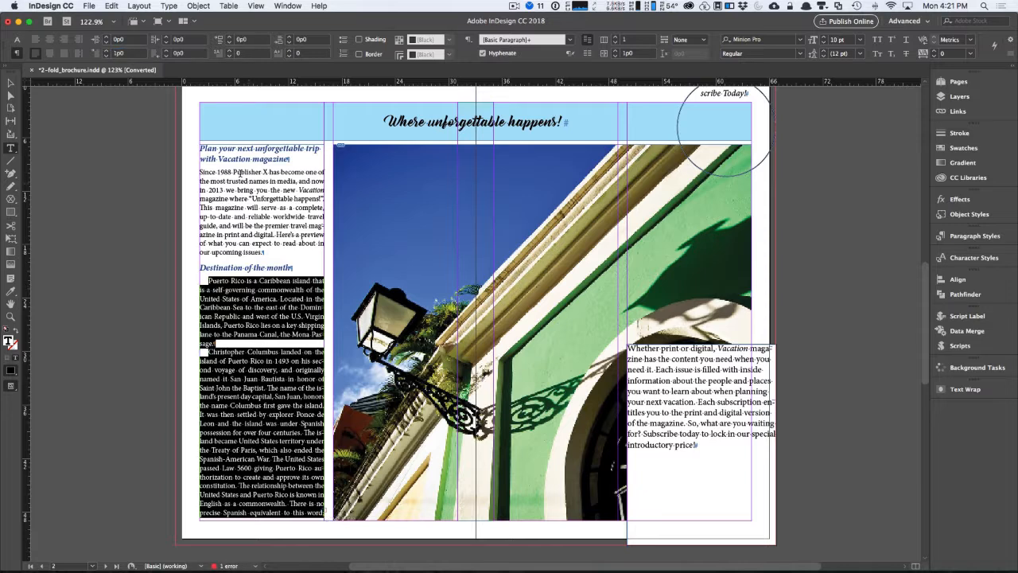
Step: Give the "Since 1988 Publisher X" paragraph a one-character drop cap two lines deep
drag(199, 172, 266, 255)
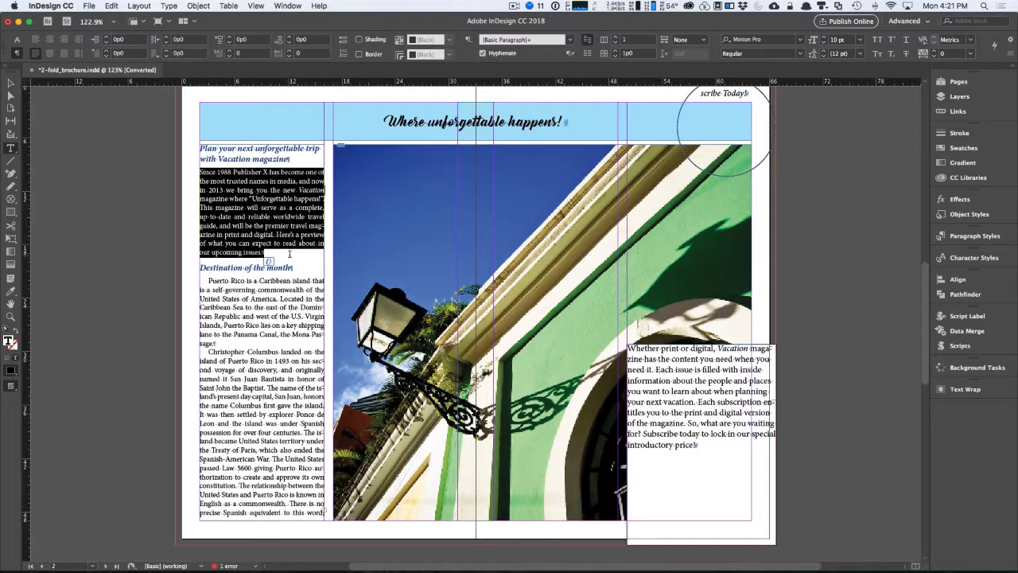
click(229, 51)
click(229, 51)
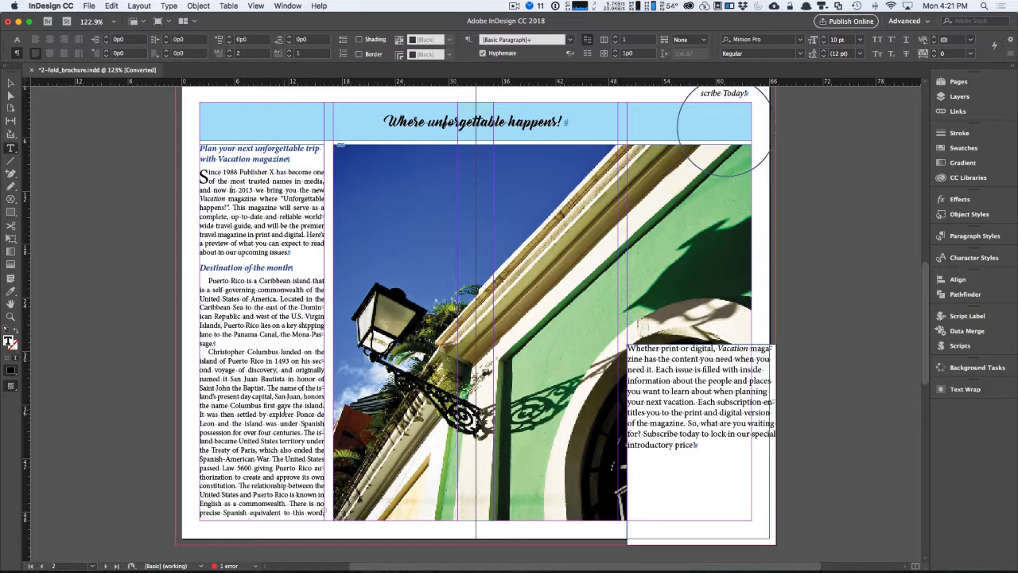
Step: Reopen the left column's story in the Story Editor, tiled 2-Up beside the layout, and deselect the text near its overset end
click(307, 510)
shift+click(292, 502)
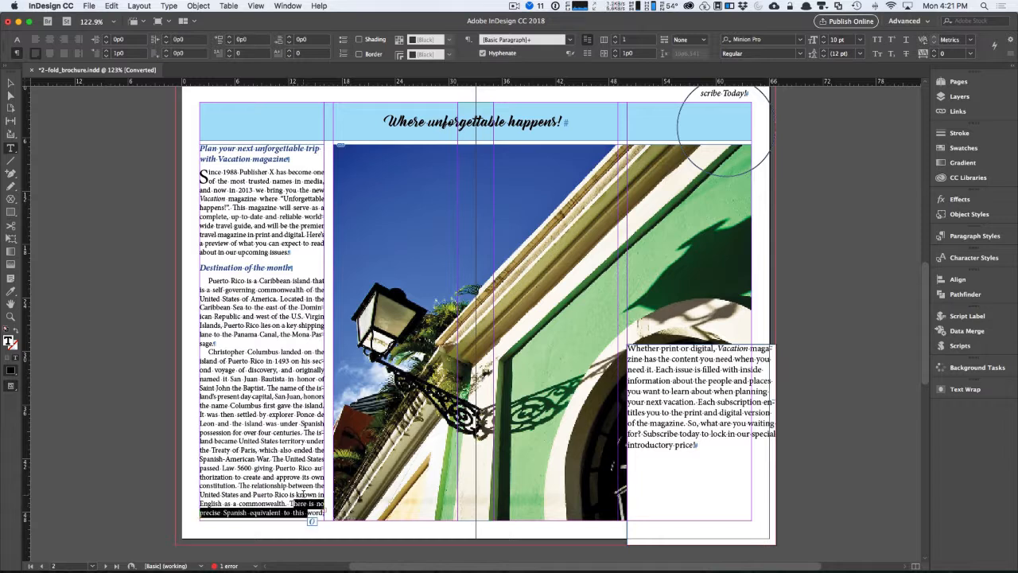
key(super+e)
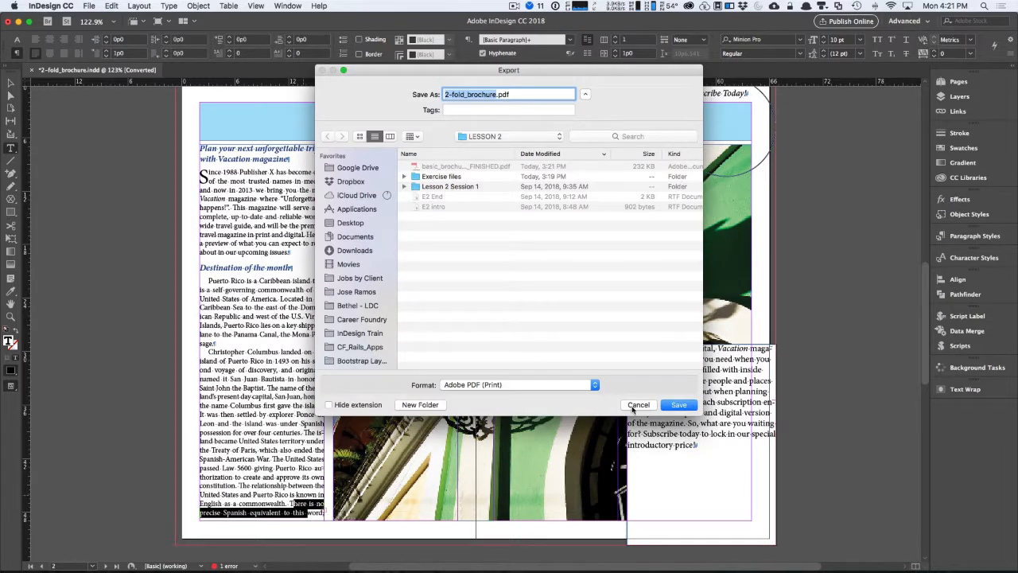
click(638, 405)
key(super+y)
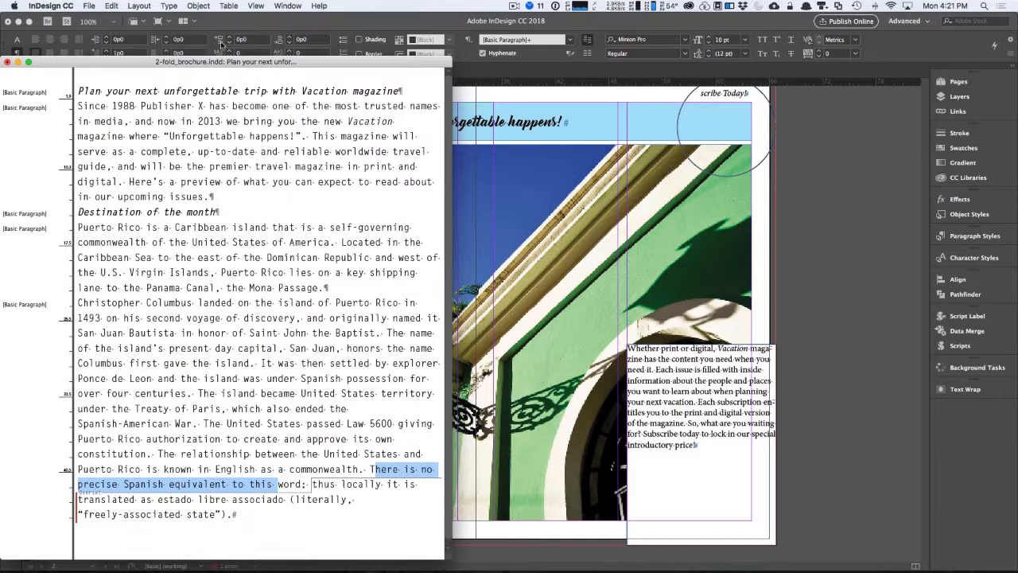
click(182, 21)
click(188, 57)
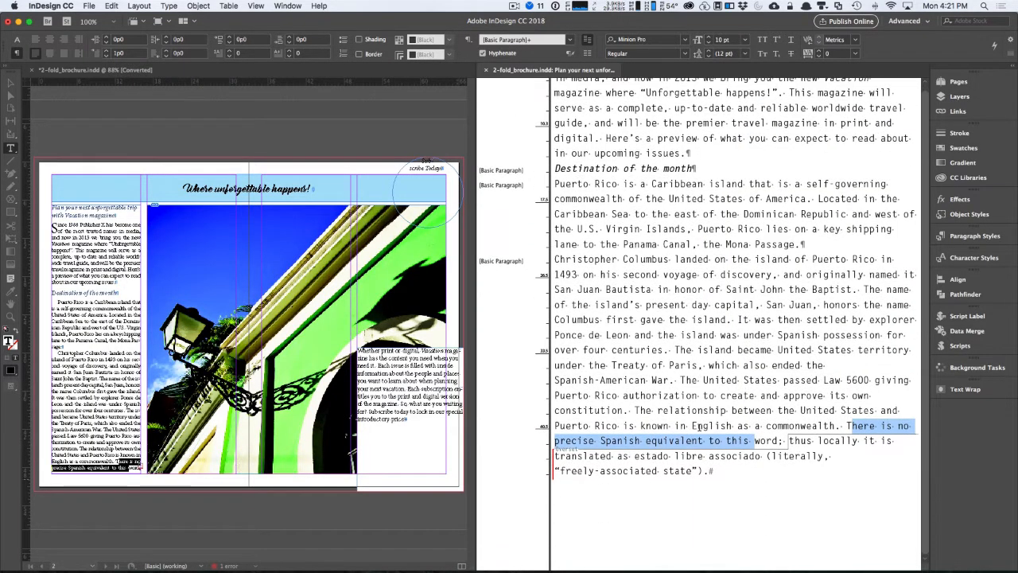
scroll(677, 457, down, 2)
click(676, 458)
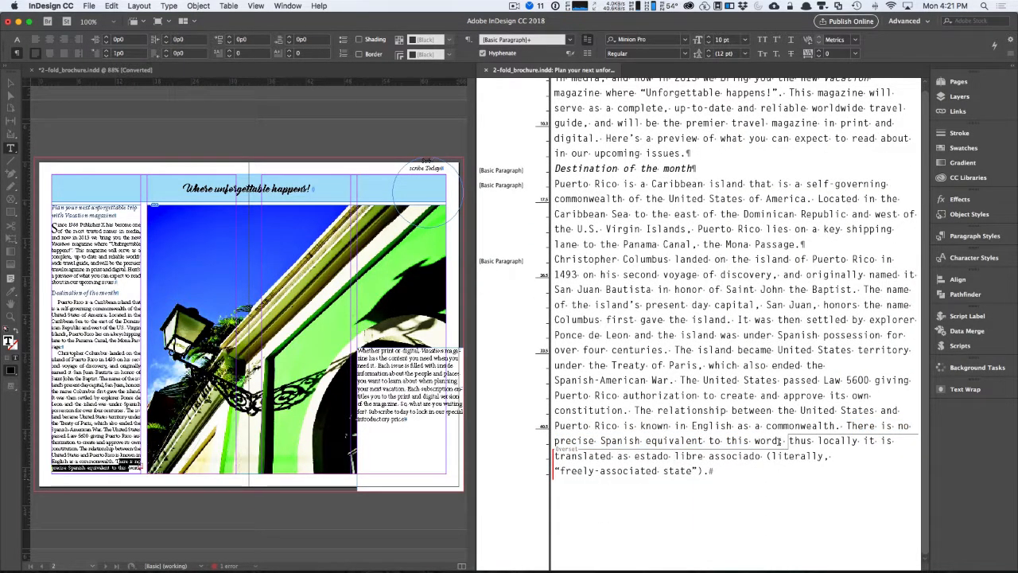
Step: Delete the overset text following "equivalent to this word" up to the closing period, and close the Story Editor
drag(778, 440, 734, 510)
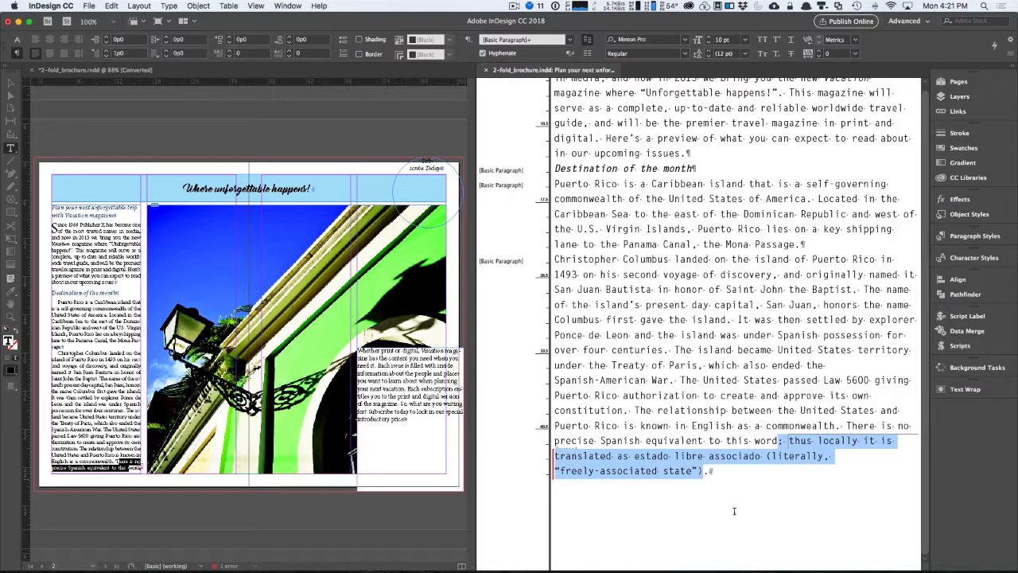
key(BackSpace)
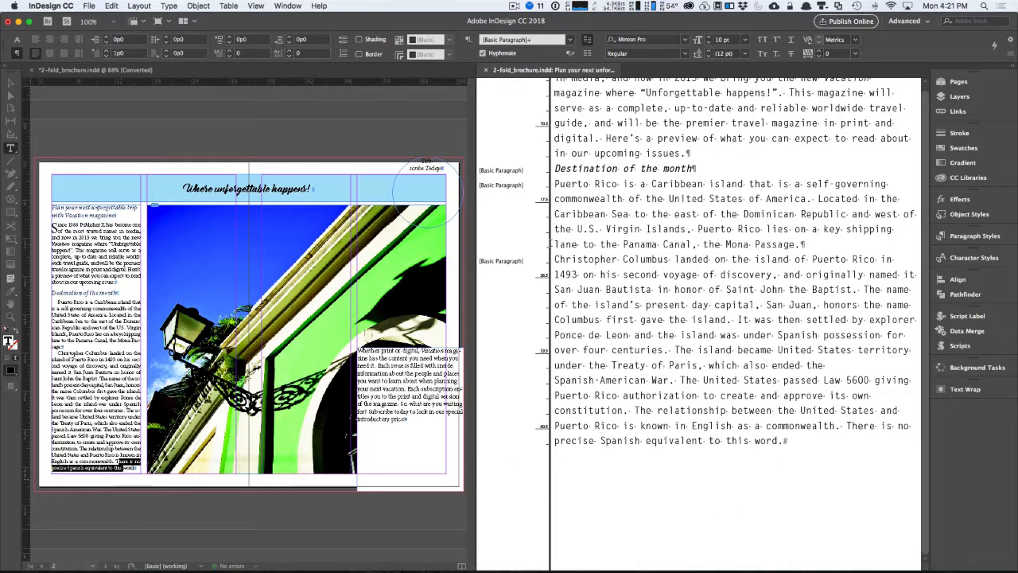
click(486, 70)
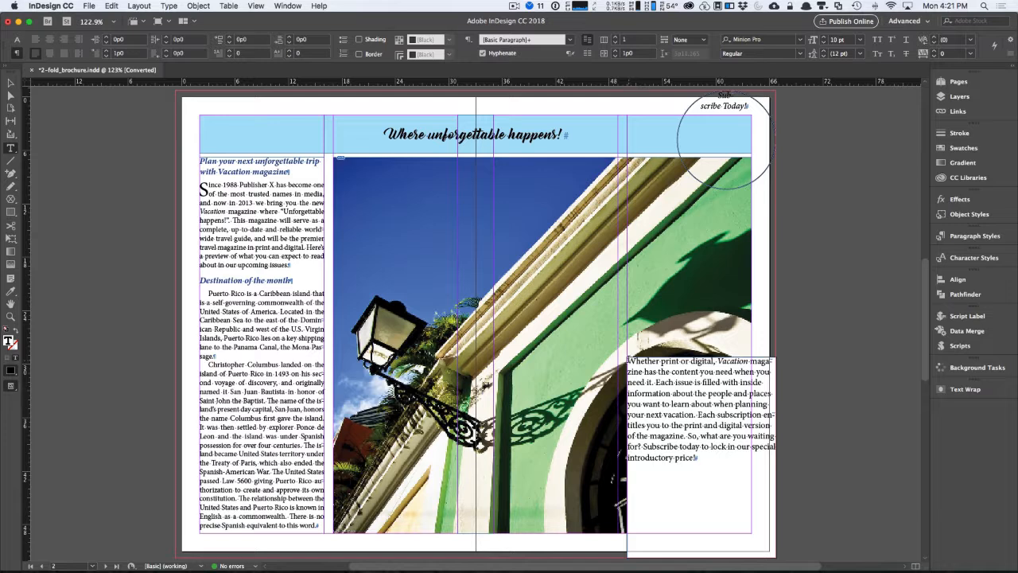
Step: Justify the "Whether print or digital" paragraph with its last line aligned left, and set its type to 10 pt Italic
drag(628, 360, 778, 480)
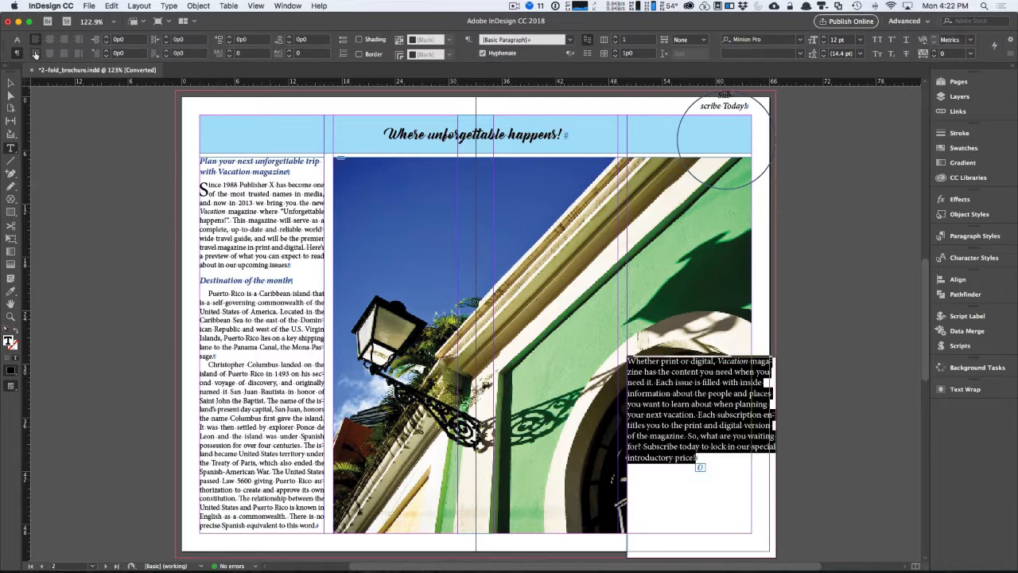
click(17, 39)
click(168, 41)
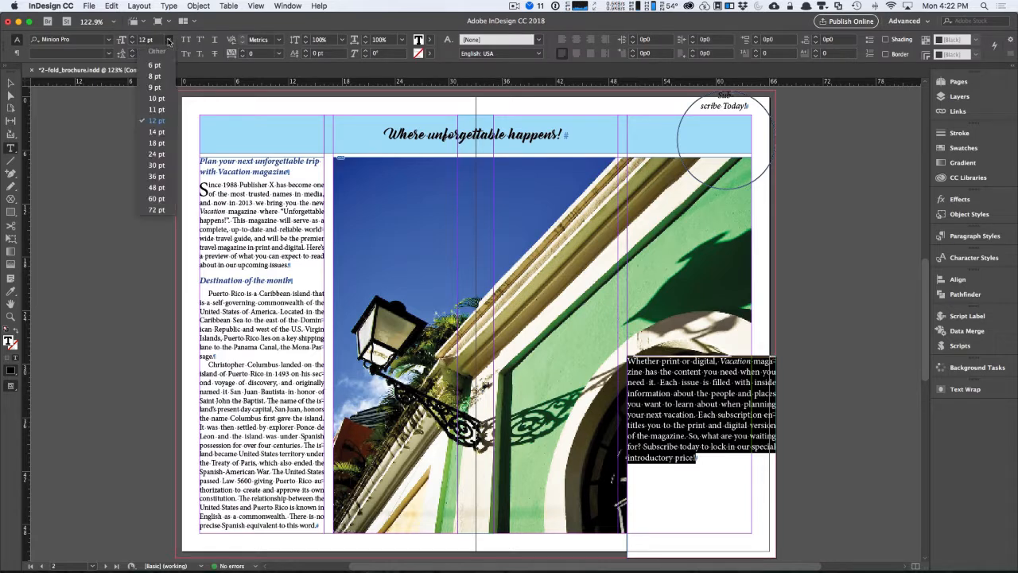
click(156, 98)
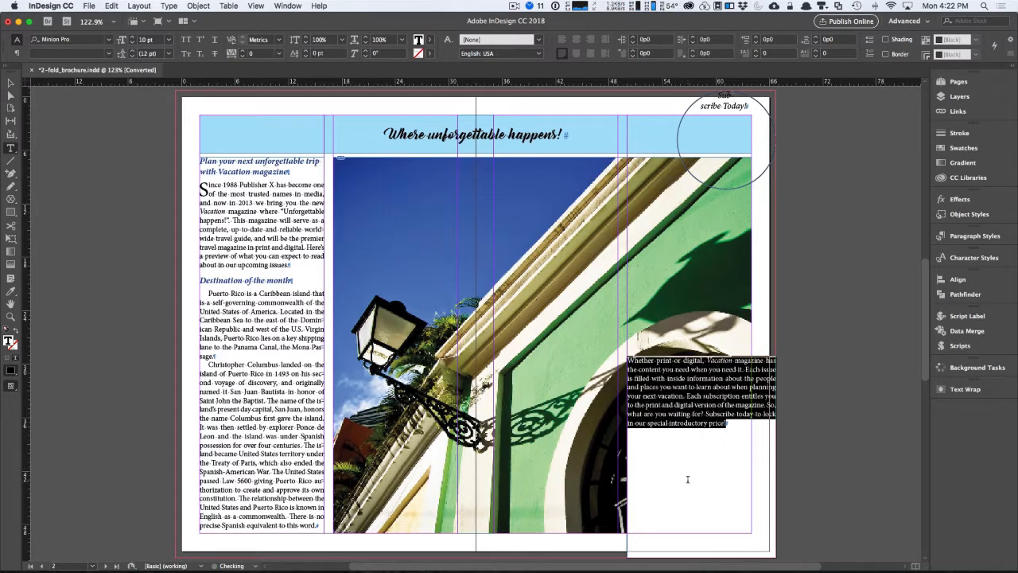
click(107, 54)
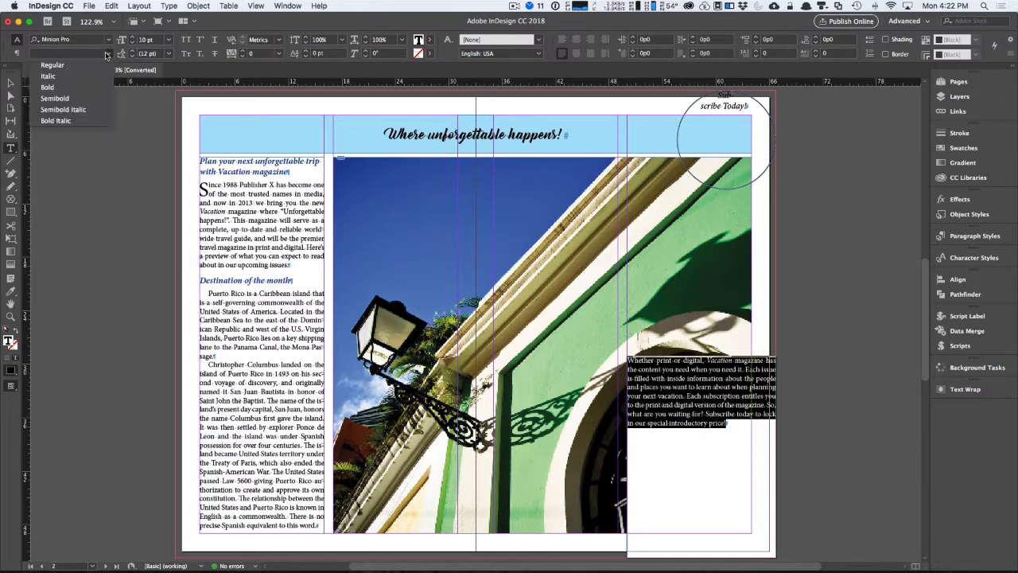
click(48, 76)
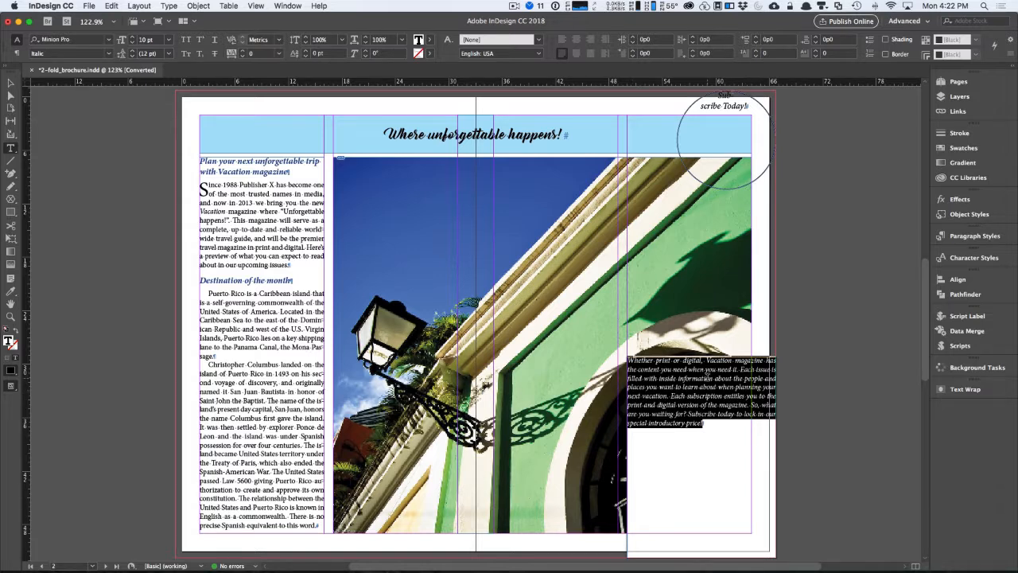
Step: In the subscription text frame's Text Frame Options, link the inset spacing and set it to 0p9 on all sides
key(Escape)
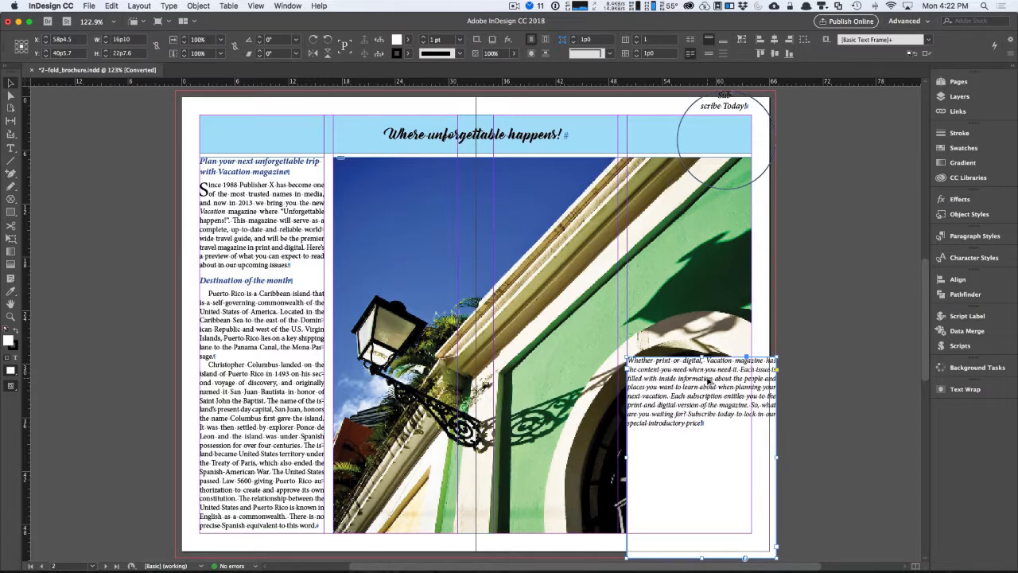
key(super+b)
drag(600, 100, 385, 163)
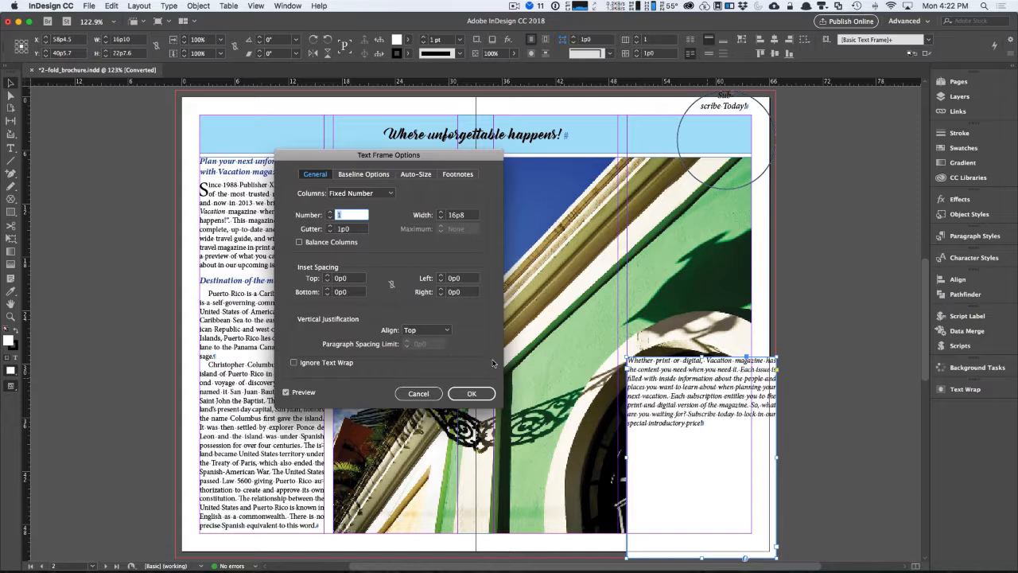
click(326, 276)
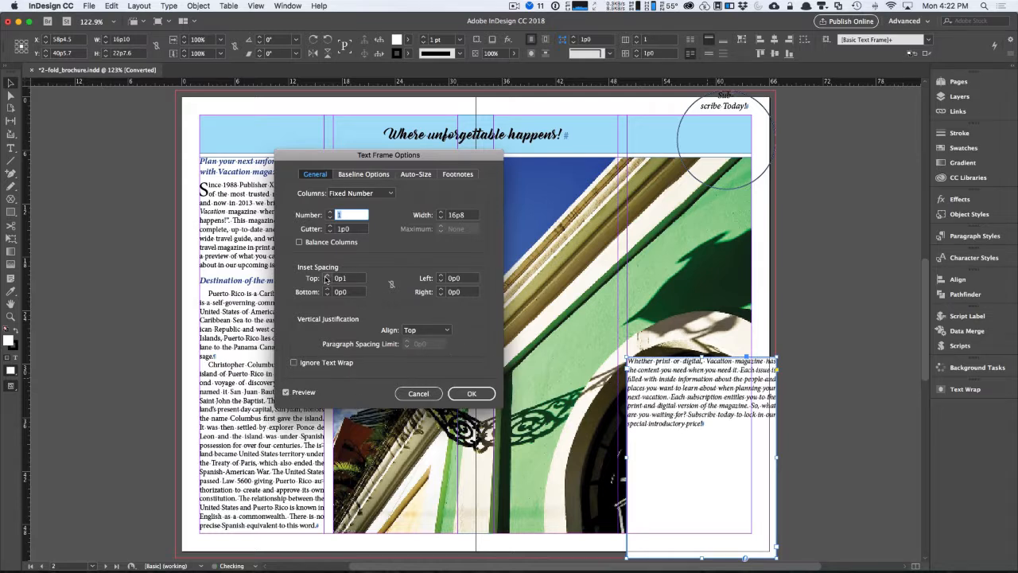
click(326, 275)
click(326, 275)
click(326, 276)
click(326, 275)
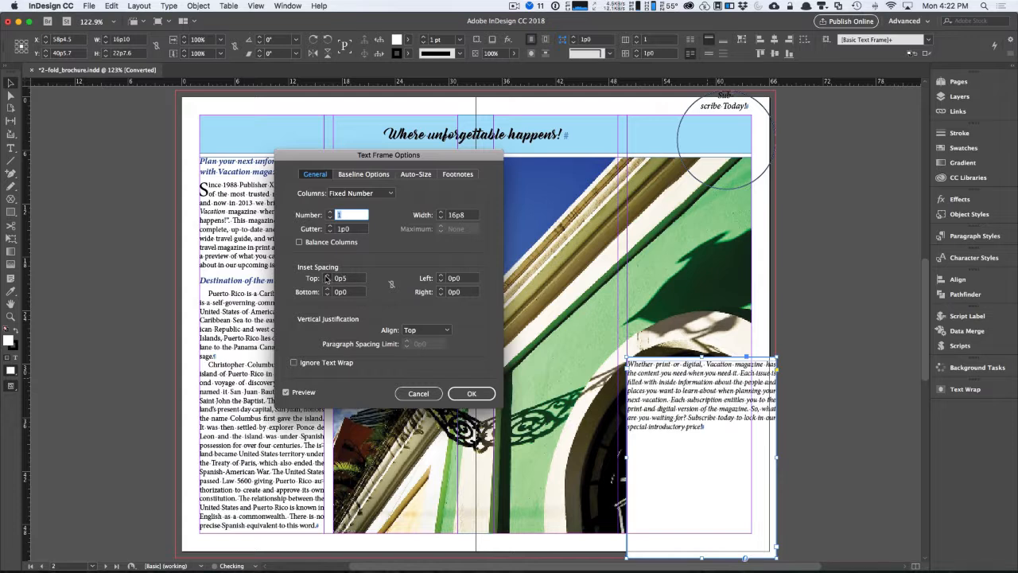
click(326, 276)
click(392, 285)
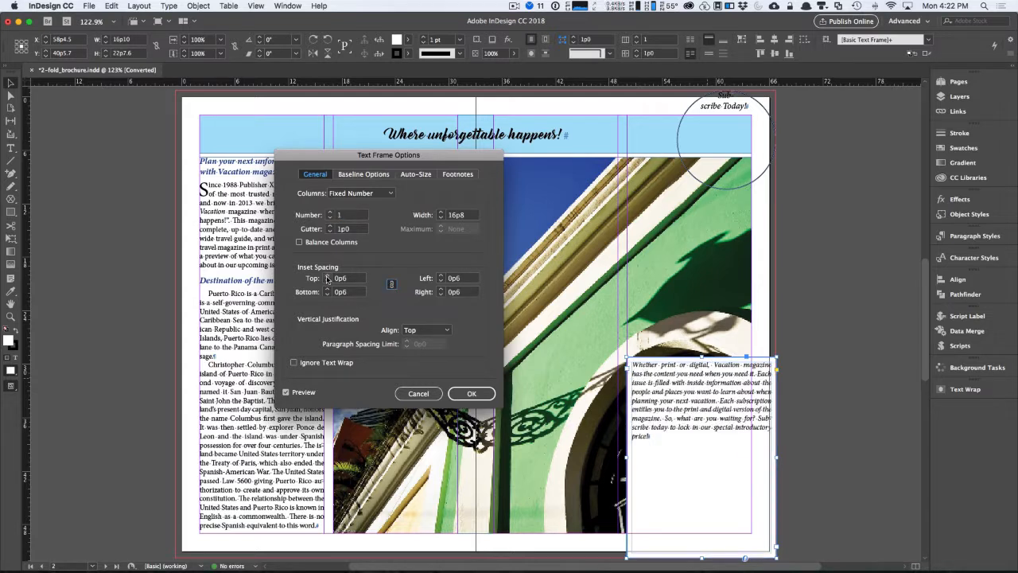
click(326, 275)
click(326, 275)
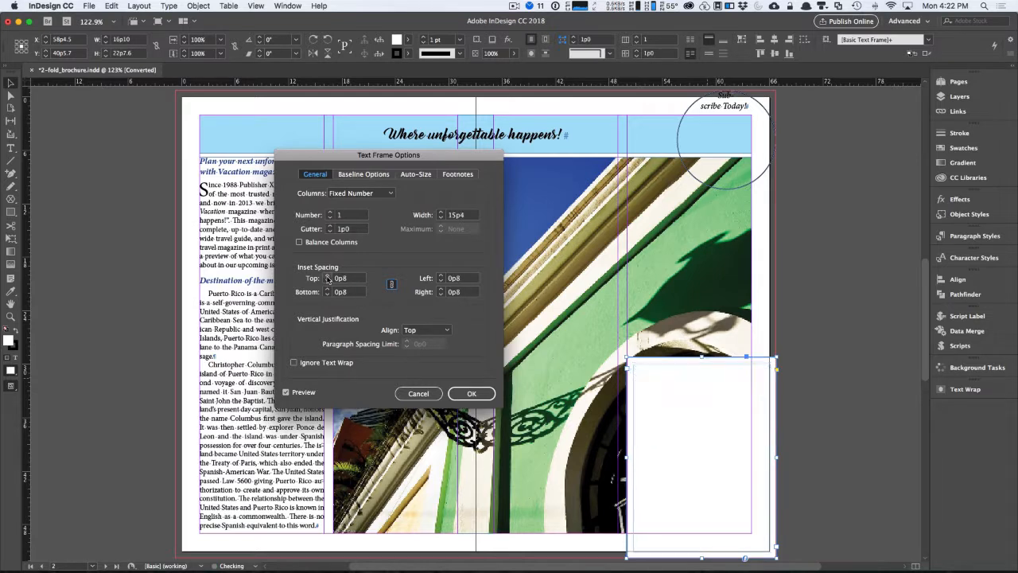
click(327, 276)
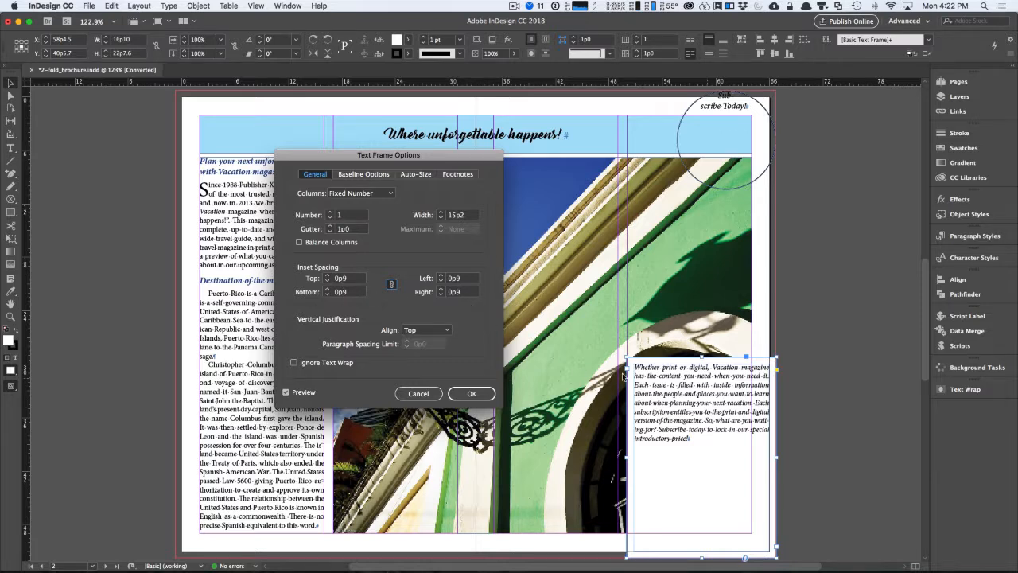
Step: Unlink the inset values, set the right inset to 2p8, and apply the text frame options
click(391, 284)
click(441, 290)
click(441, 289)
click(441, 290)
click(442, 290)
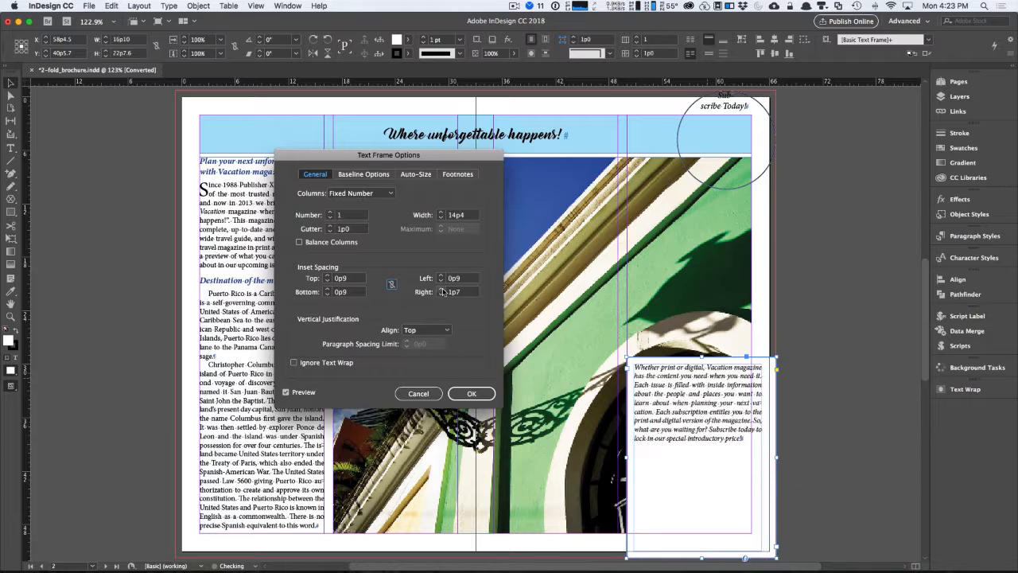
click(442, 291)
click(441, 291)
click(442, 291)
click(442, 290)
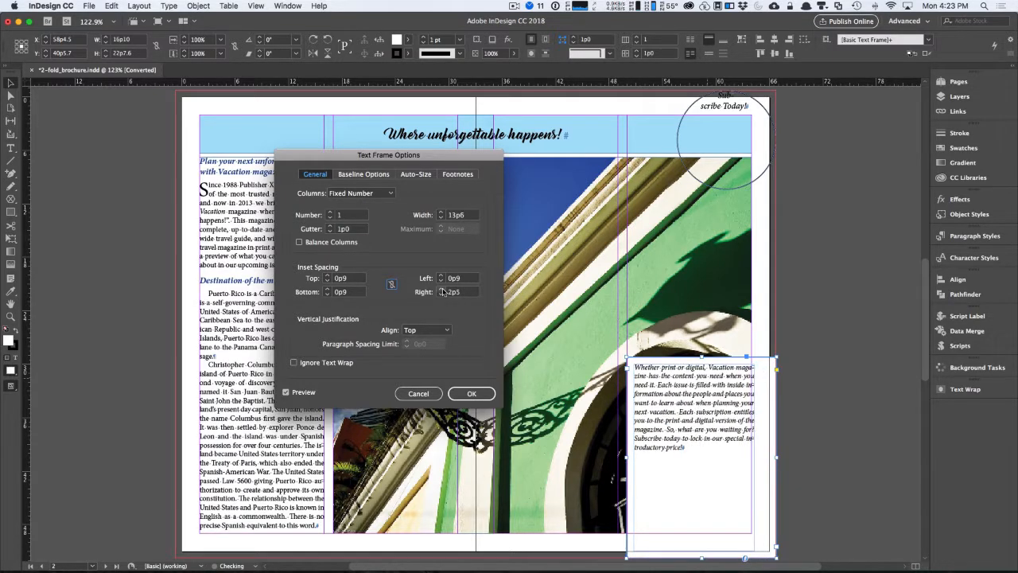
click(442, 290)
click(441, 291)
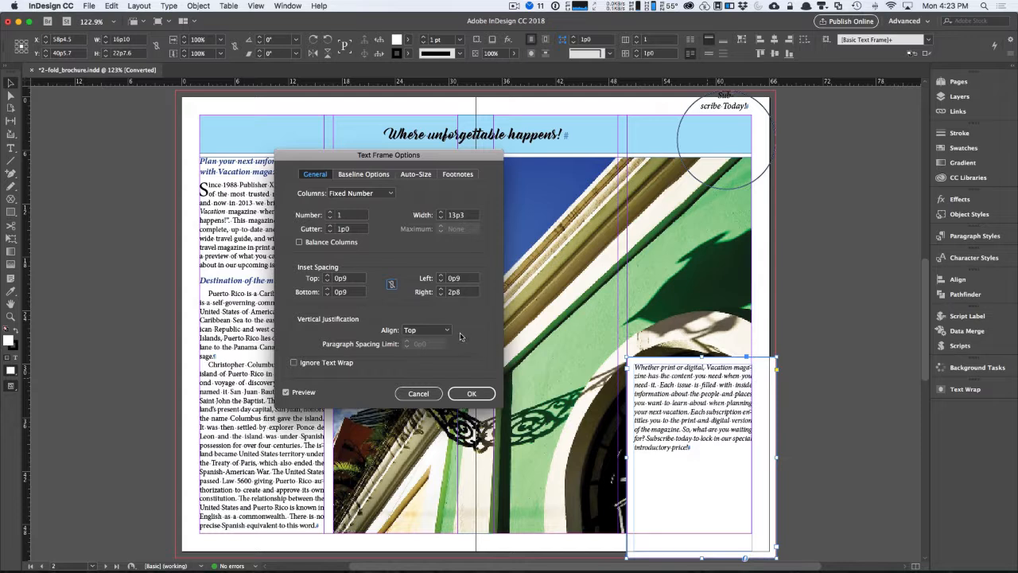
click(471, 394)
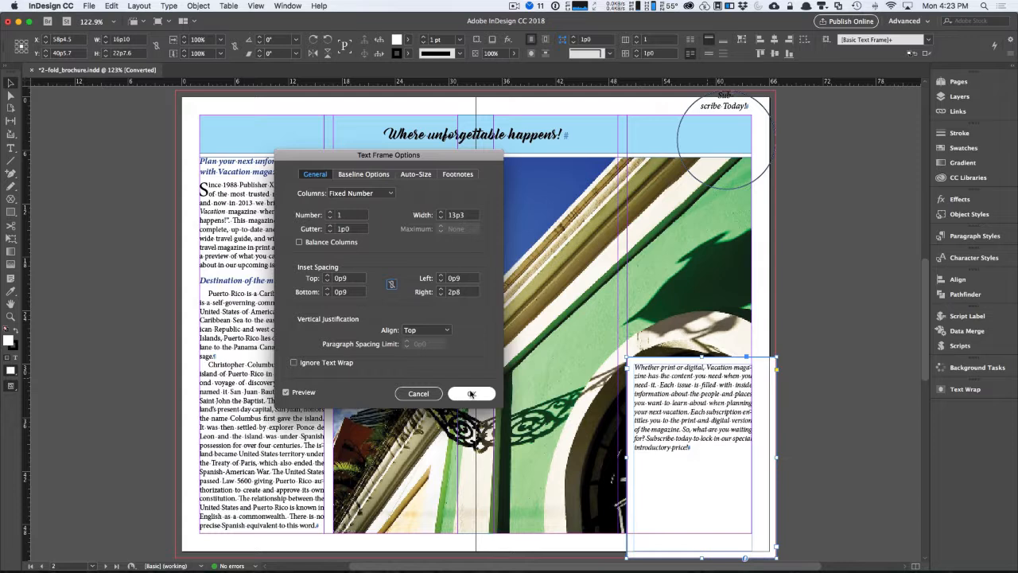
click(471, 394)
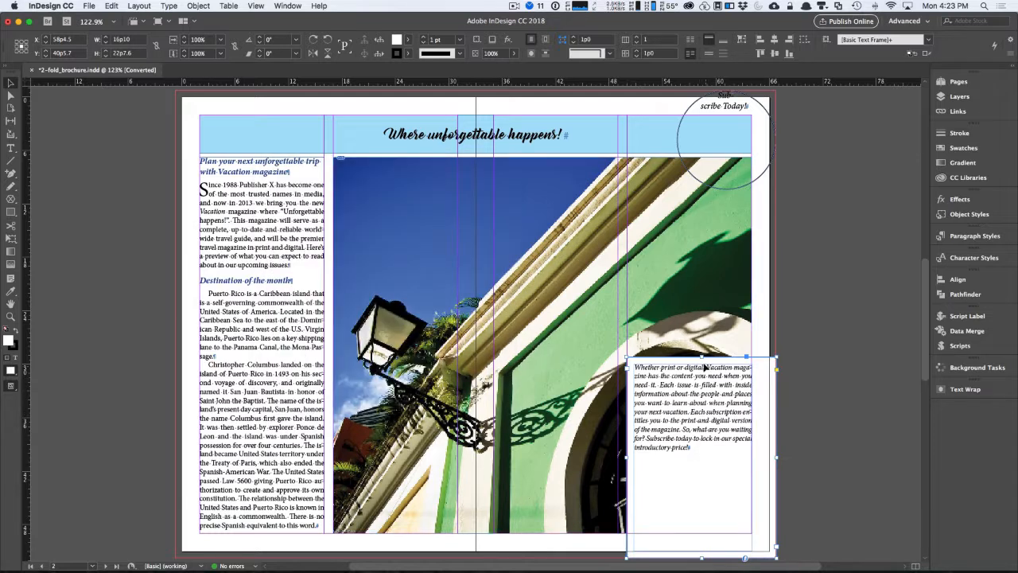
Step: Lower the subscription frame's top edge until its last line sits on a horizontal guide placed at the left column's last baseline
drag(702, 357, 702, 437)
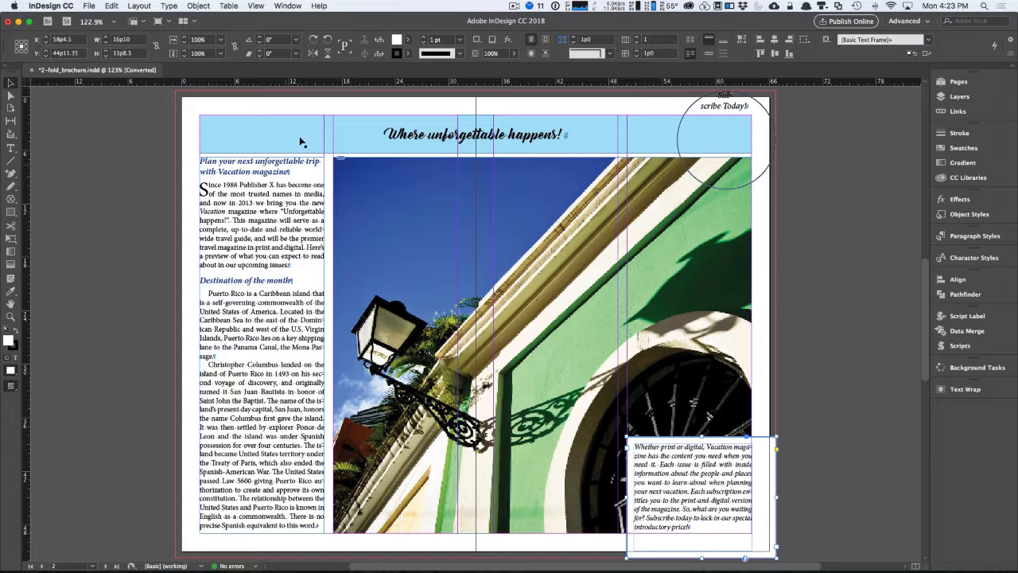
drag(312, 84, 163, 529)
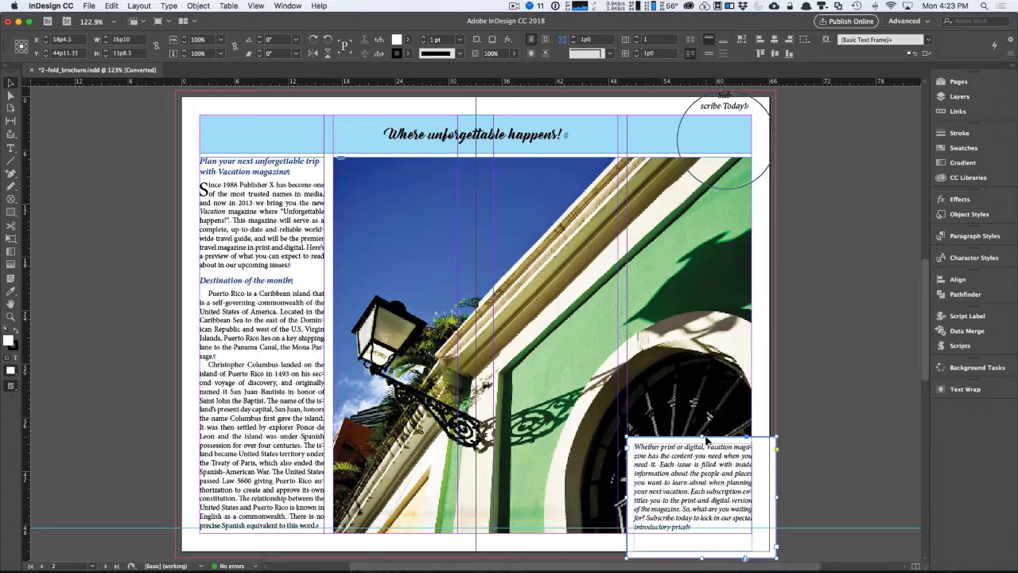
drag(702, 436, 702, 436)
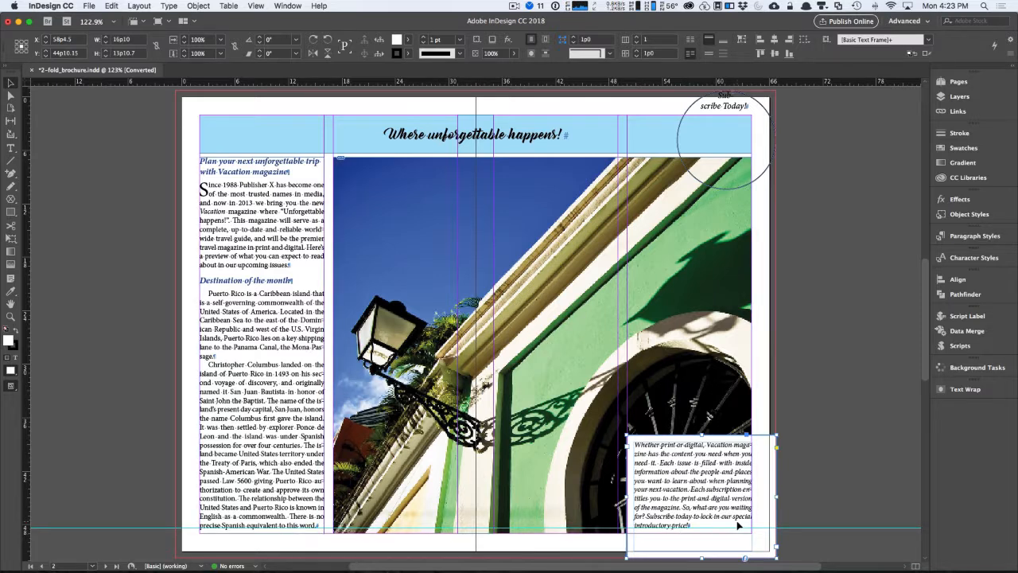
click(827, 466)
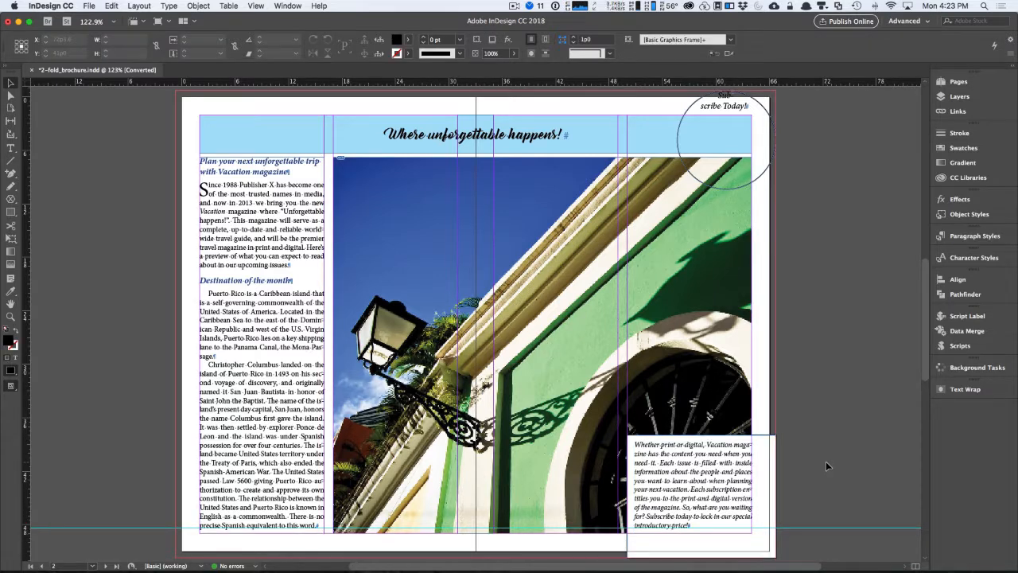
Step: Set the Eyedropper to copy fill settings without paragraph settings, and fill the subscription frame with gold sampled from the photo's roof edge
click(758, 455)
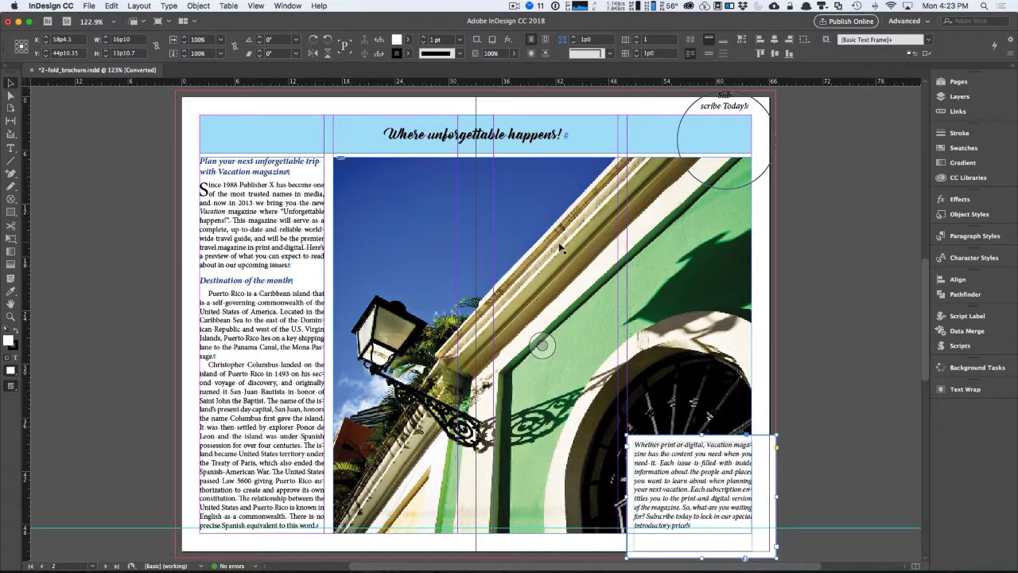
click(10, 293)
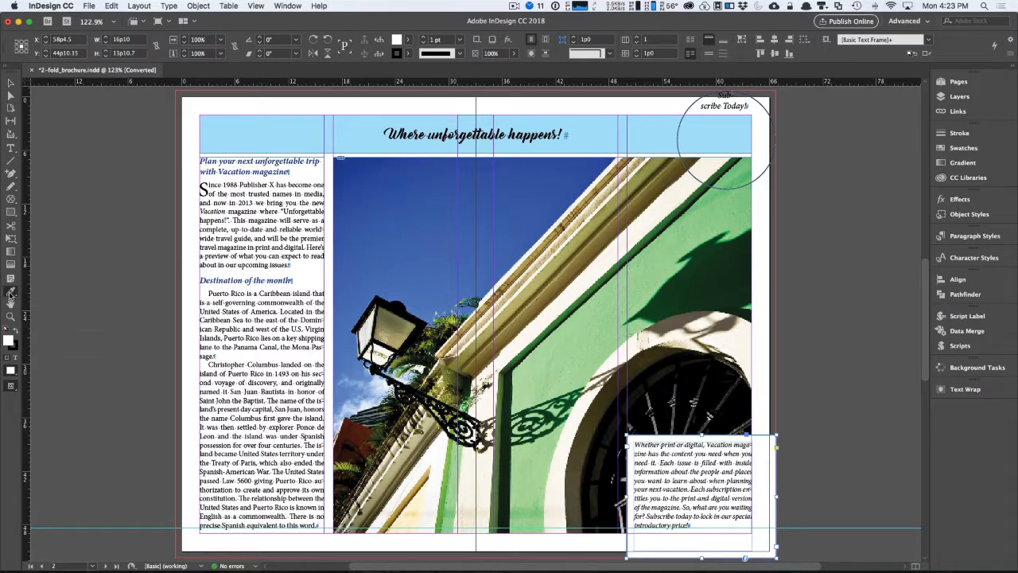
double_click(10, 294)
click(428, 213)
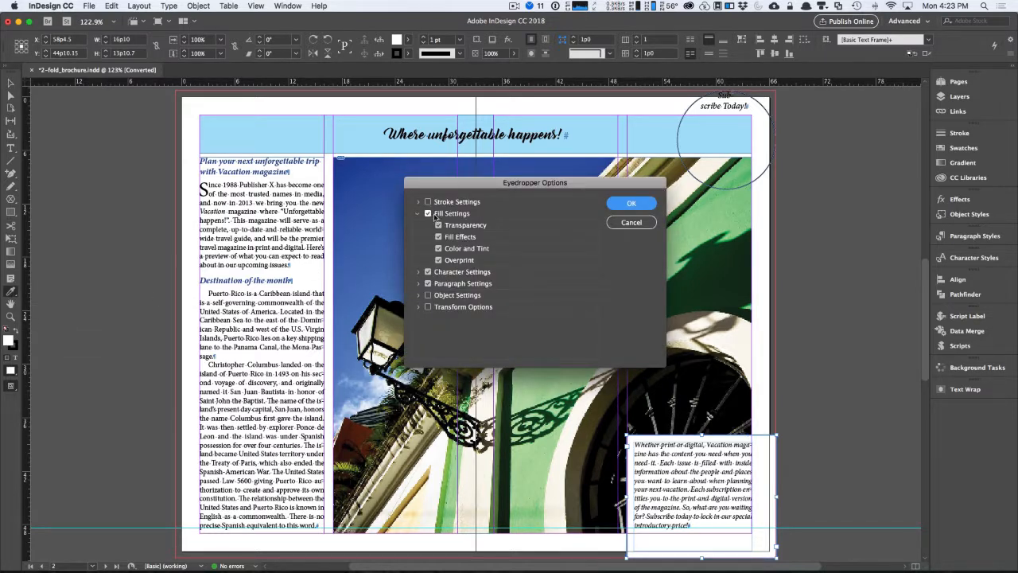
click(428, 283)
click(631, 203)
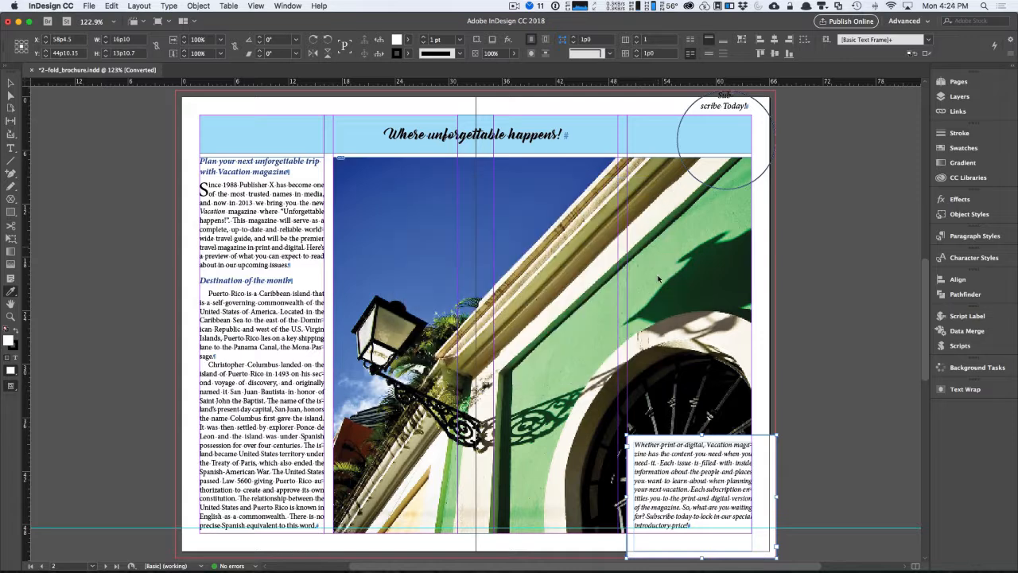
click(556, 232)
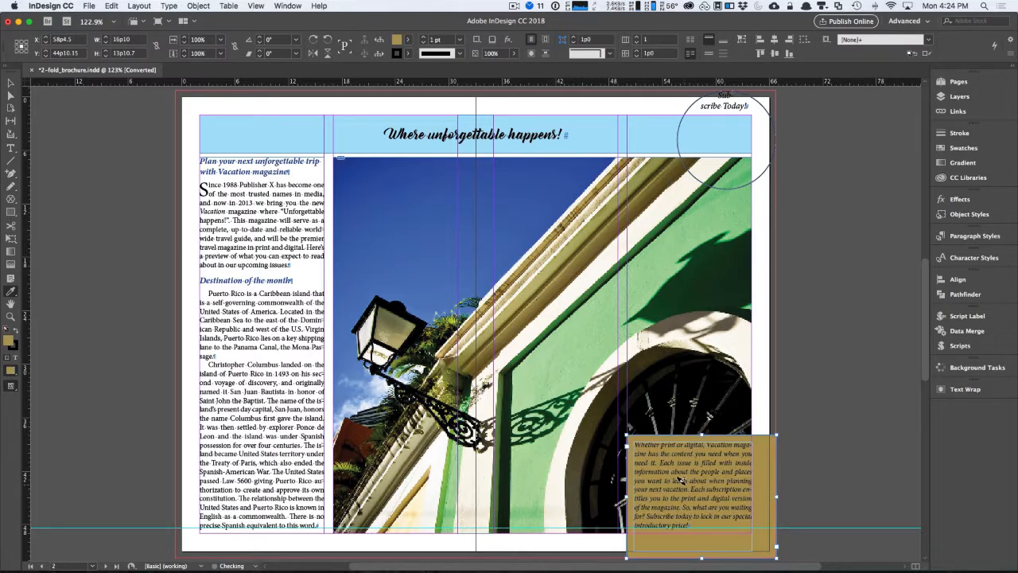
Step: Save the subscription frame's sampled gold fill as a new swatch
click(11, 83)
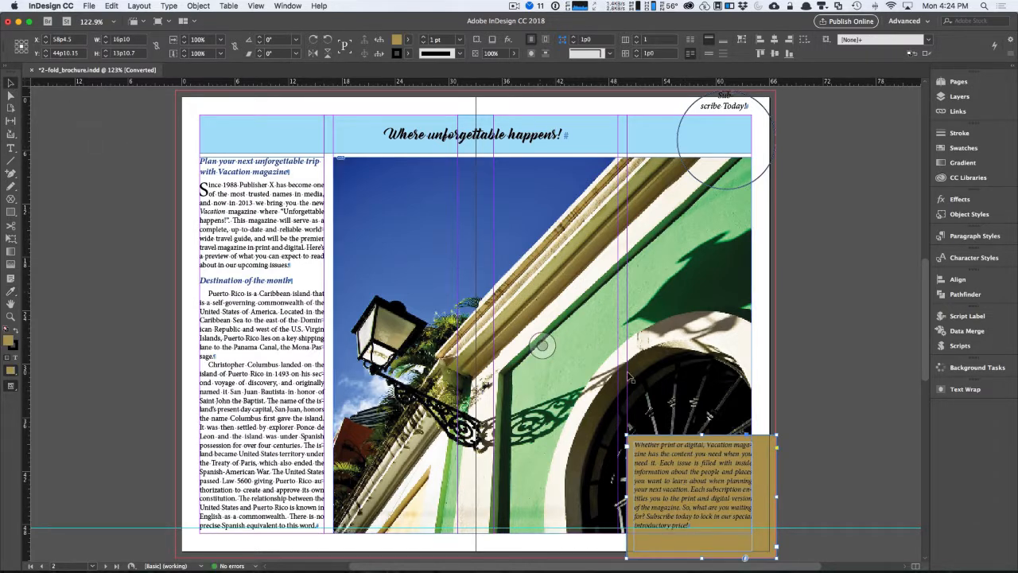
click(964, 147)
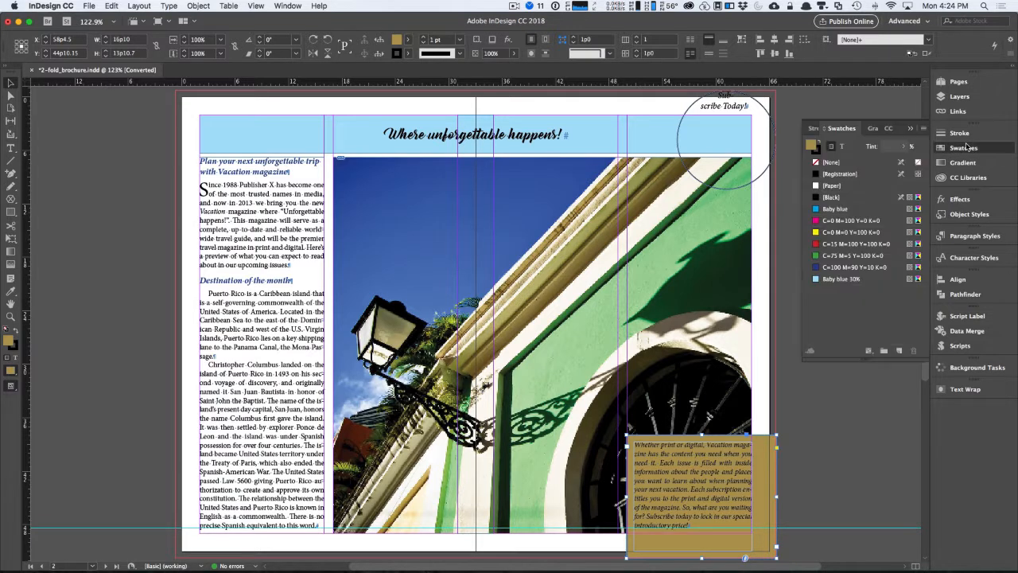
click(898, 350)
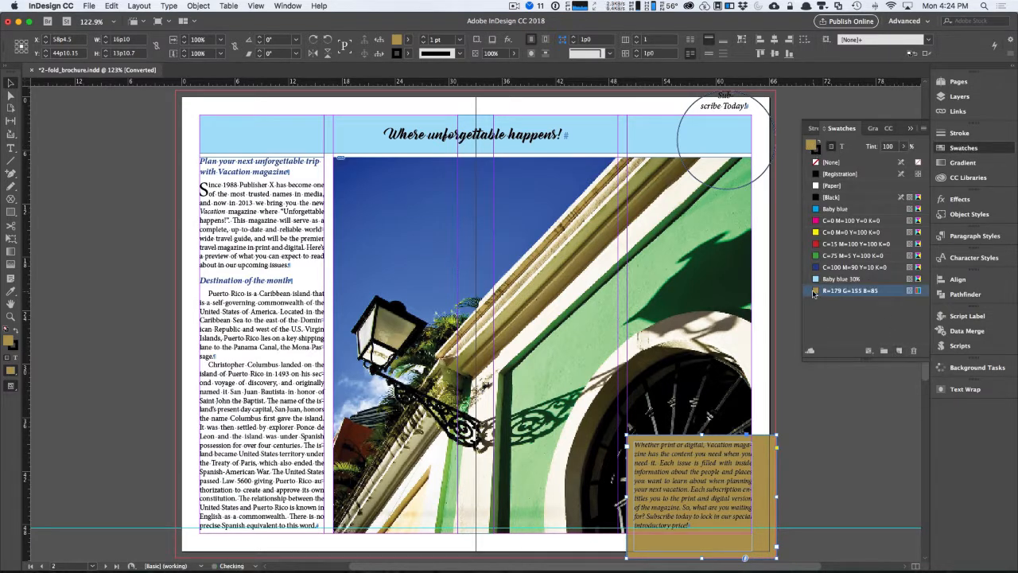
Step: Convert the sampled gold swatch to CMYK and lighten it to C 15, M 16, Y 38, K 1
double_click(814, 292)
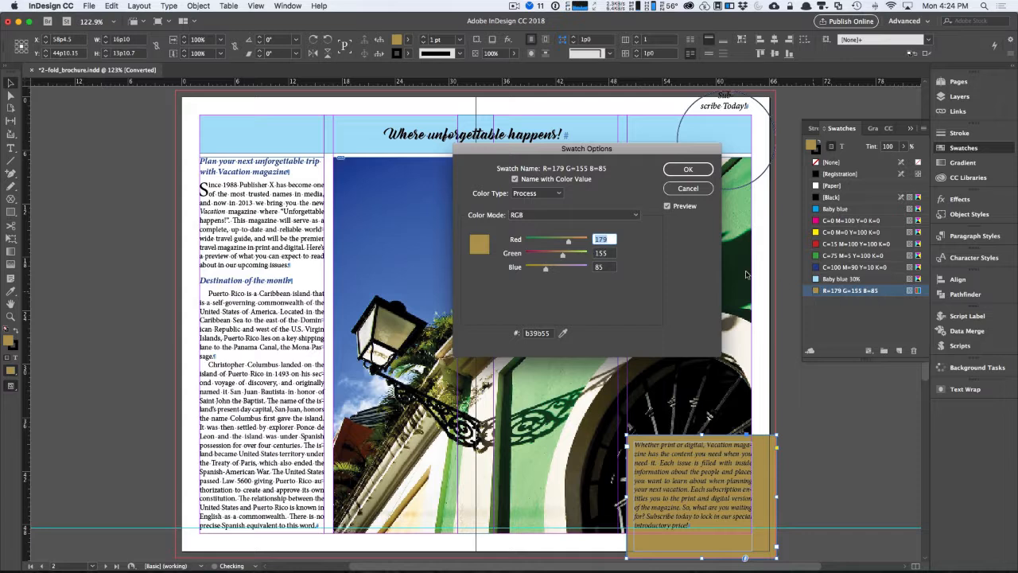
click(520, 216)
click(529, 237)
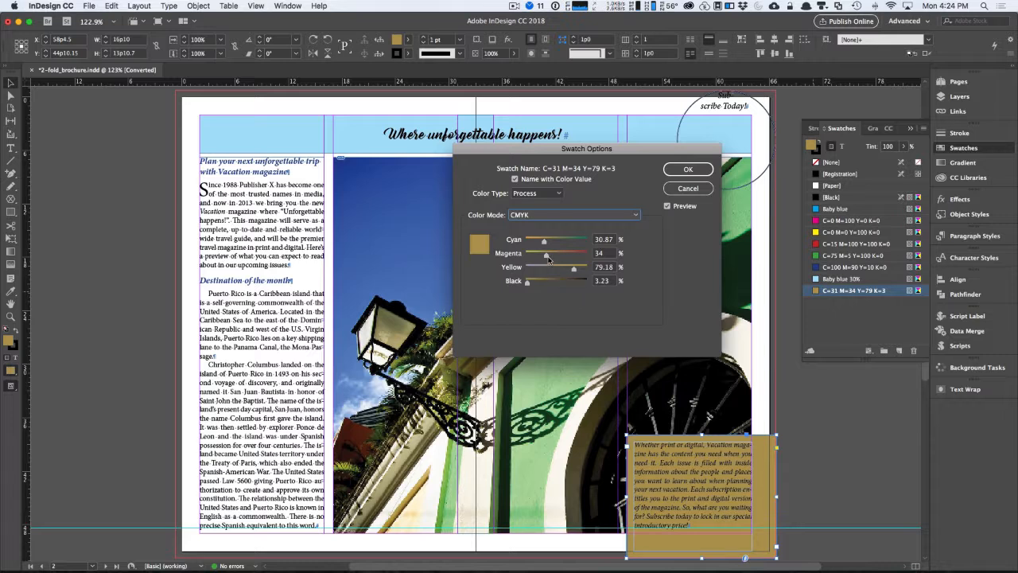
drag(546, 258, 535, 259)
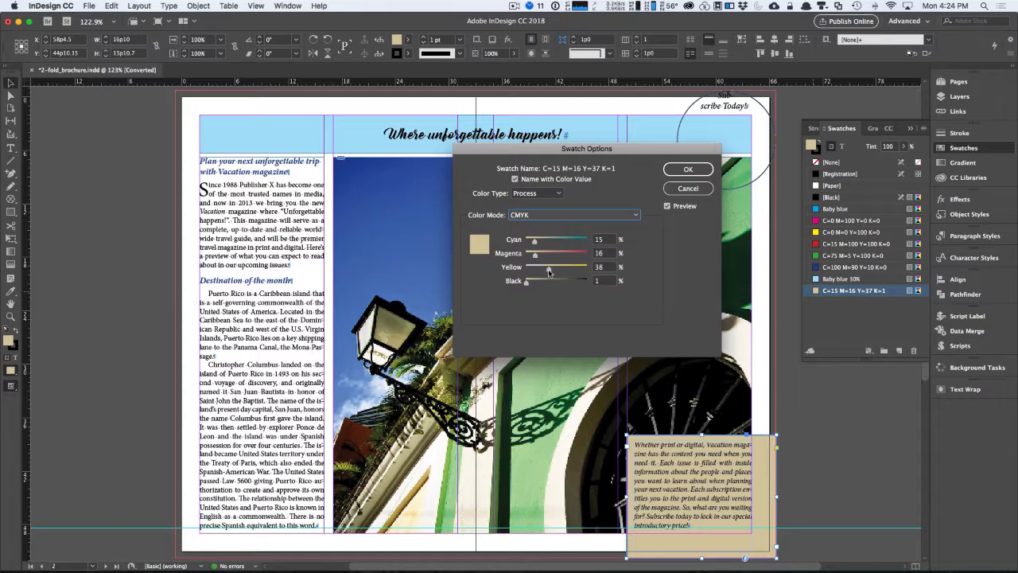
Step: Turn off naming by colour value, name the swatch Sand, and apply the swatch options
click(515, 179)
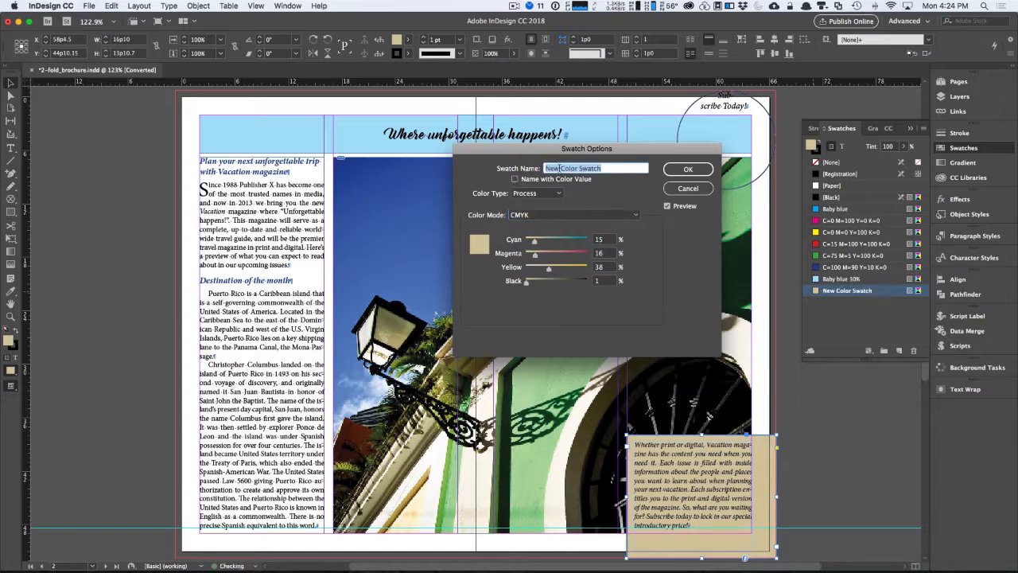
text(Sand)
click(686, 170)
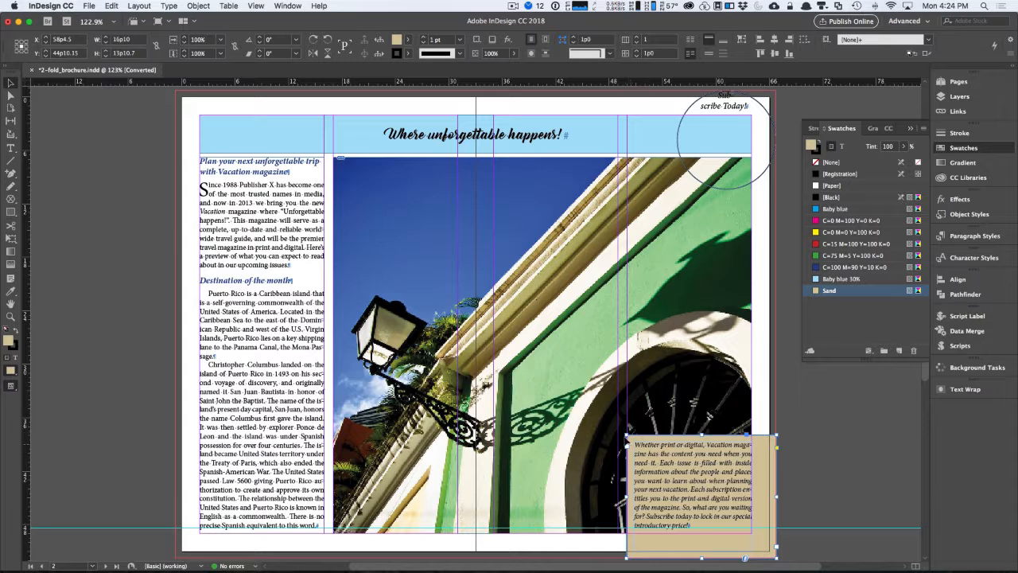
Step: Give the sand-coloured subscription frame a 5 pt stroke in the Paper colour
click(408, 53)
click(307, 109)
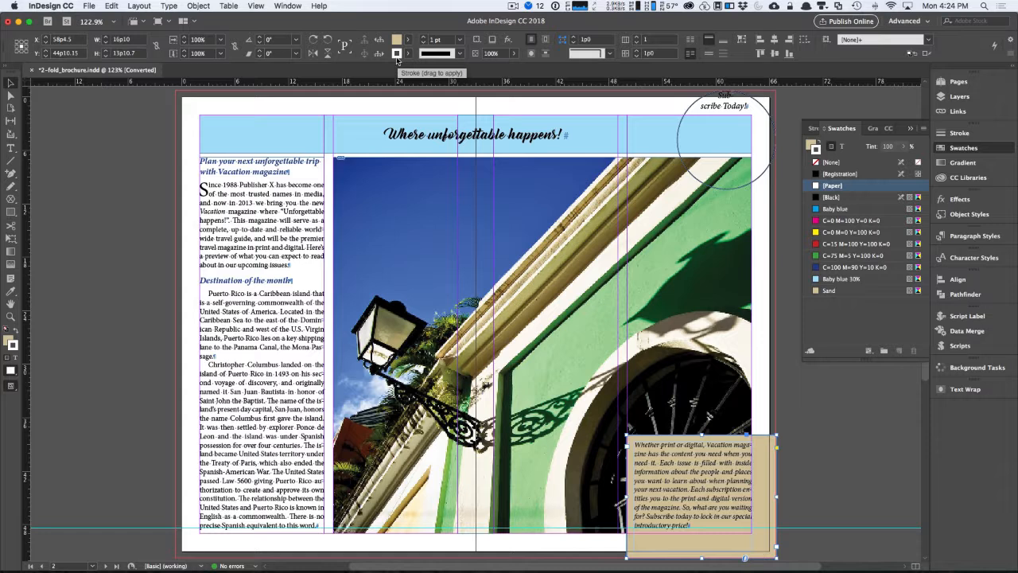
click(459, 40)
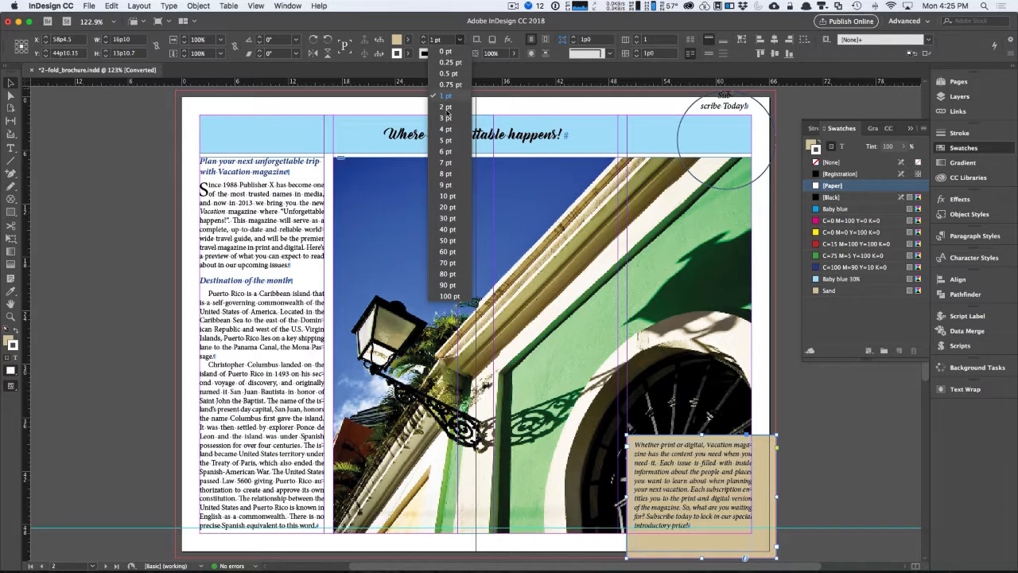
click(446, 140)
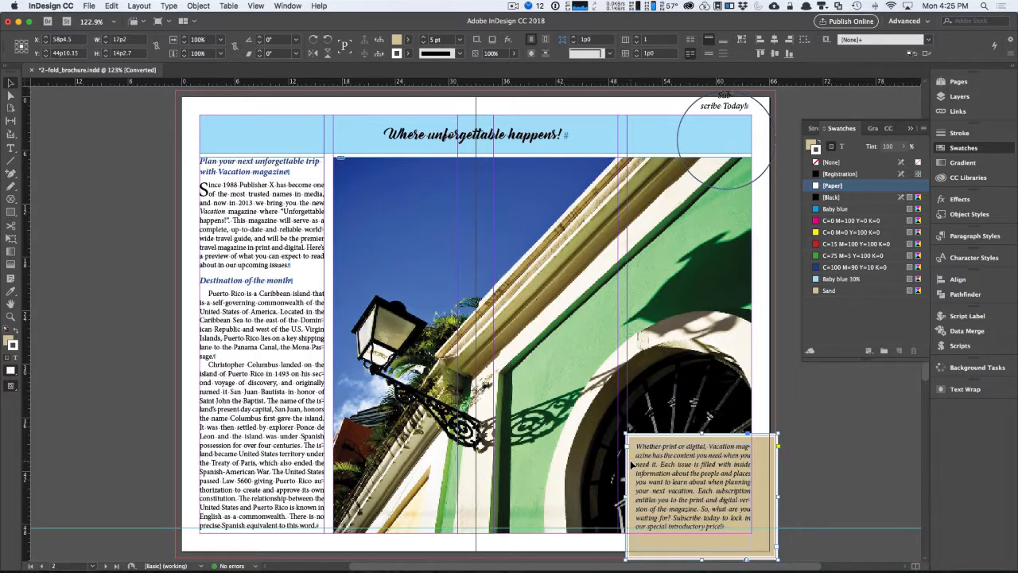
Step: Align the subscription frame's stroke to the outside of its edge and deselect the frame
click(960, 132)
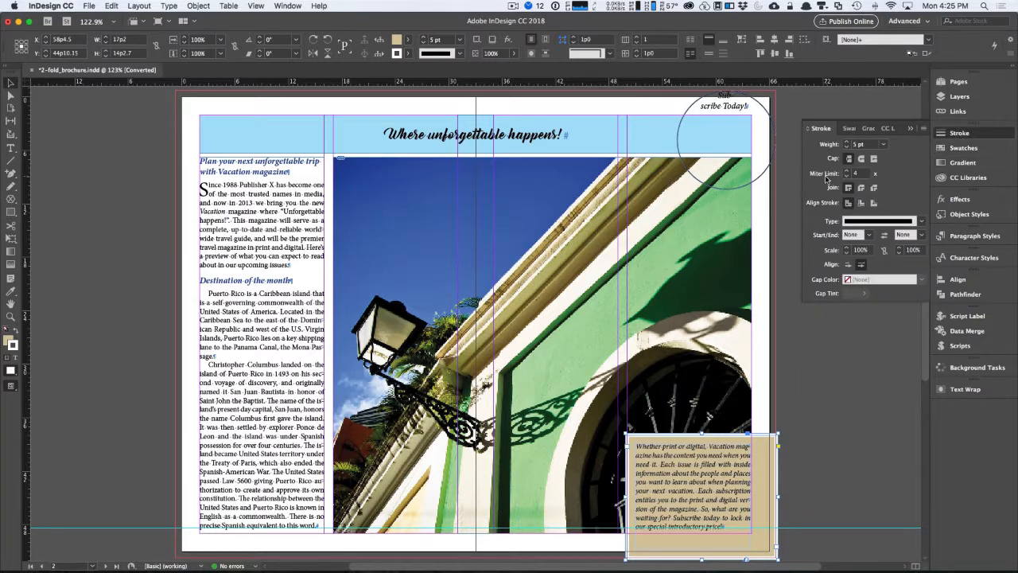
click(873, 204)
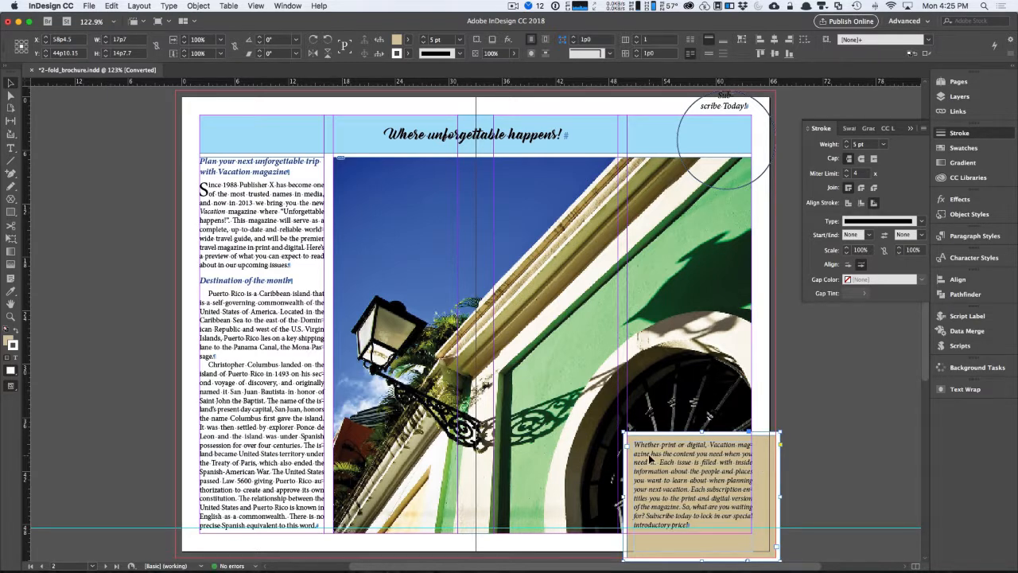
click(815, 422)
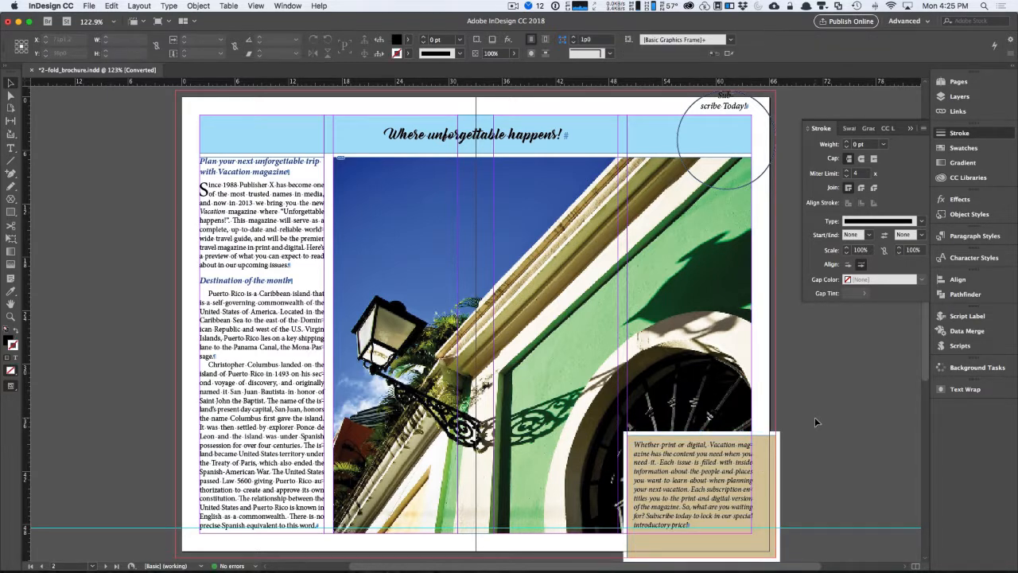
click(959, 132)
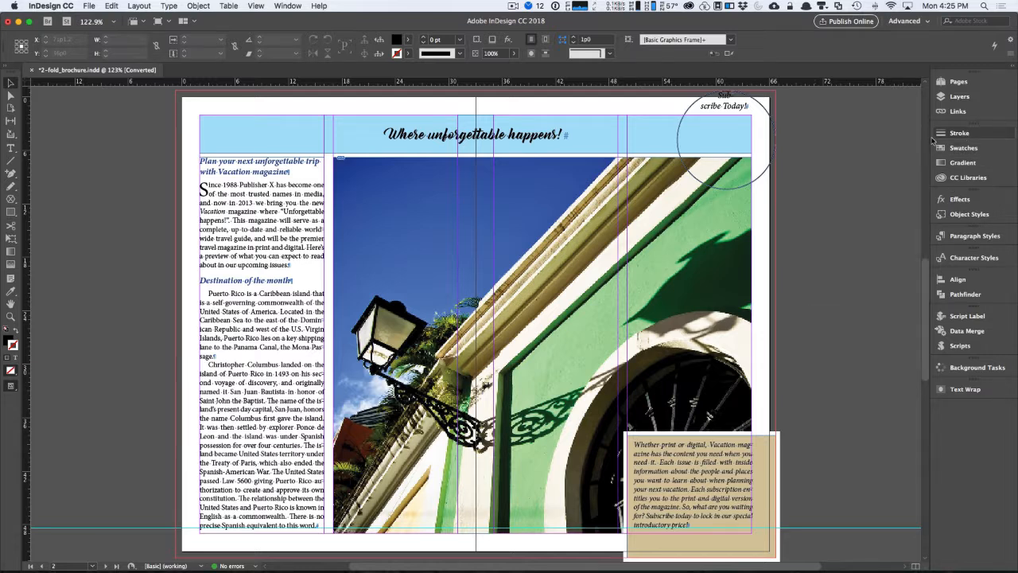
Step: Set all of the "Subscribe Today!" text in the circular frame to Bold Italic
double_click(707, 111)
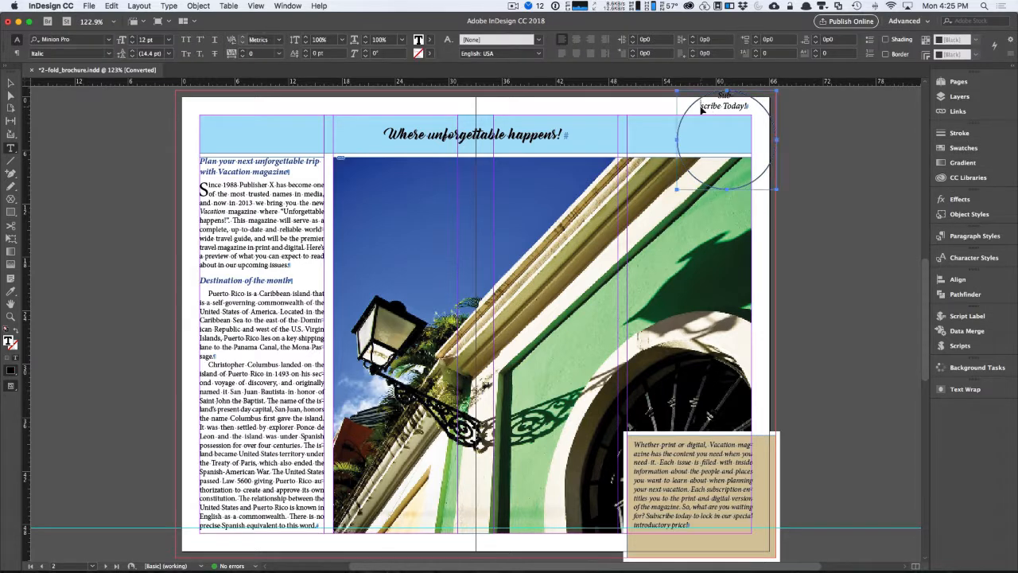
key(super+a)
click(111, 54)
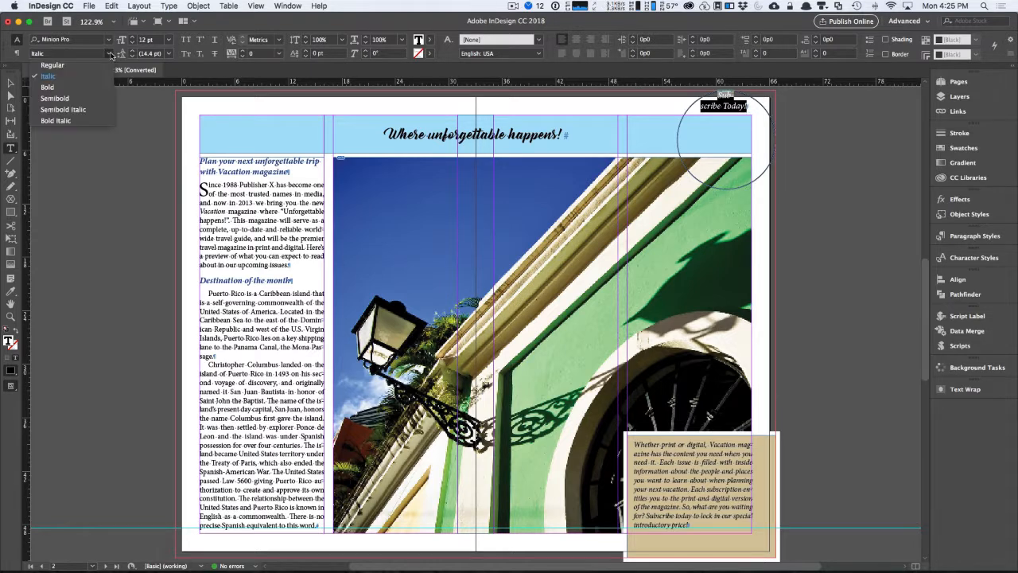
click(80, 120)
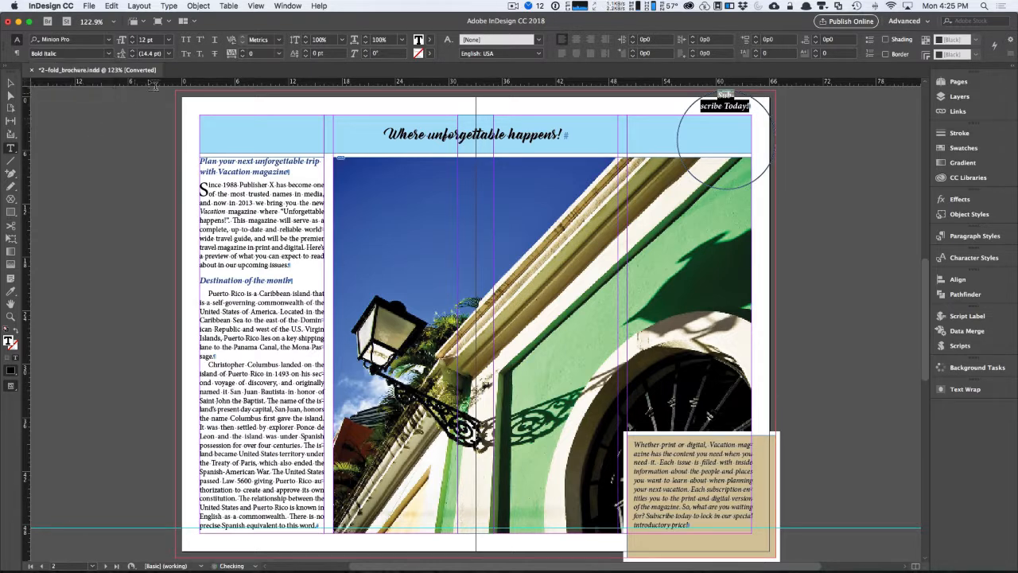
Step: Increase the "Subscribe Today!" font size to 22 pt
triple_click(148, 40)
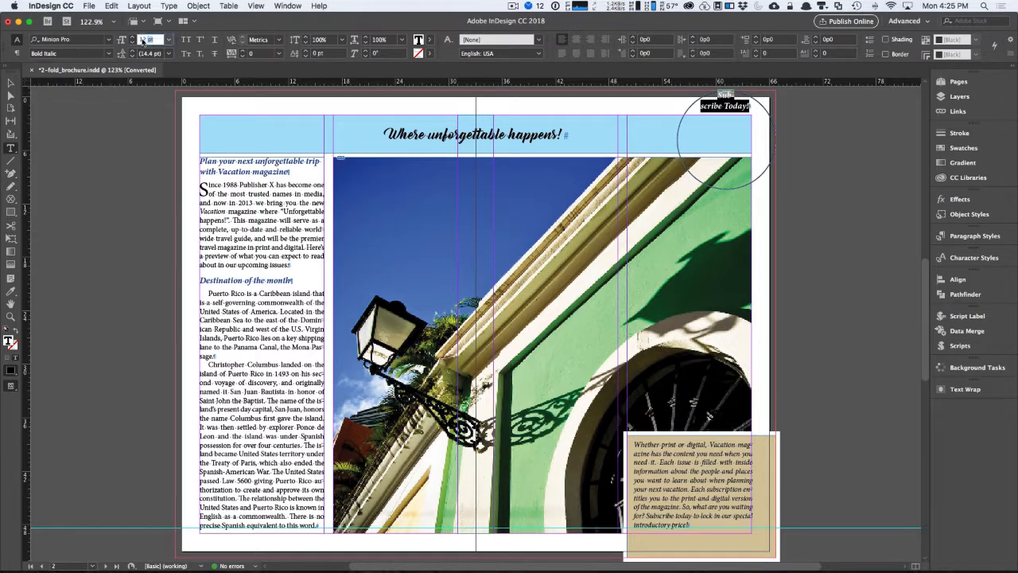
key(Up)
key(Up)
key(Up)
key(Up)
key(Up)
key(Up)
key(Up)
key(Up)
key(Up)
key(Up)
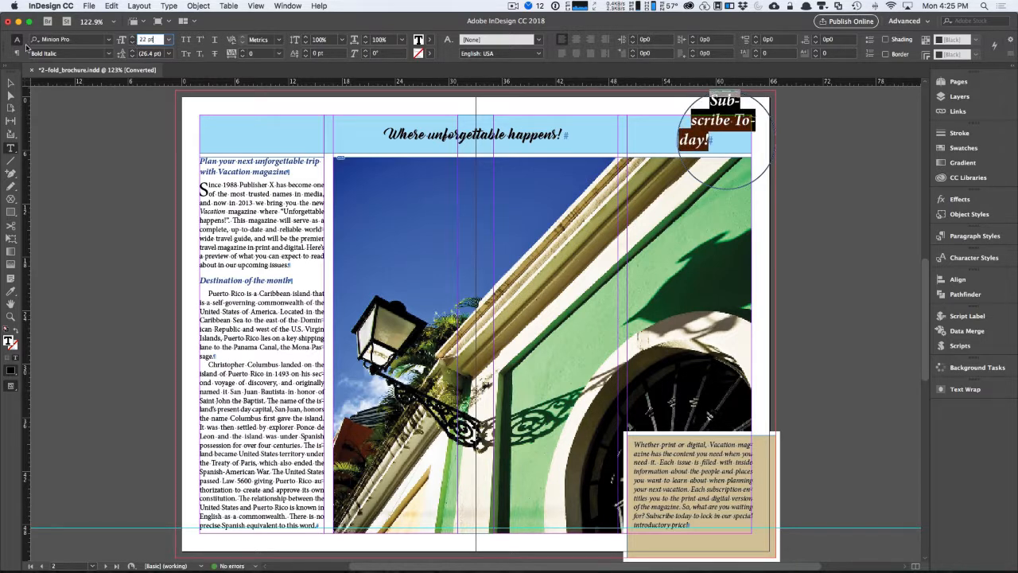
Step: Centre the "Subscribe Today!" text both horizontally and vertically within its circular frame
click(16, 54)
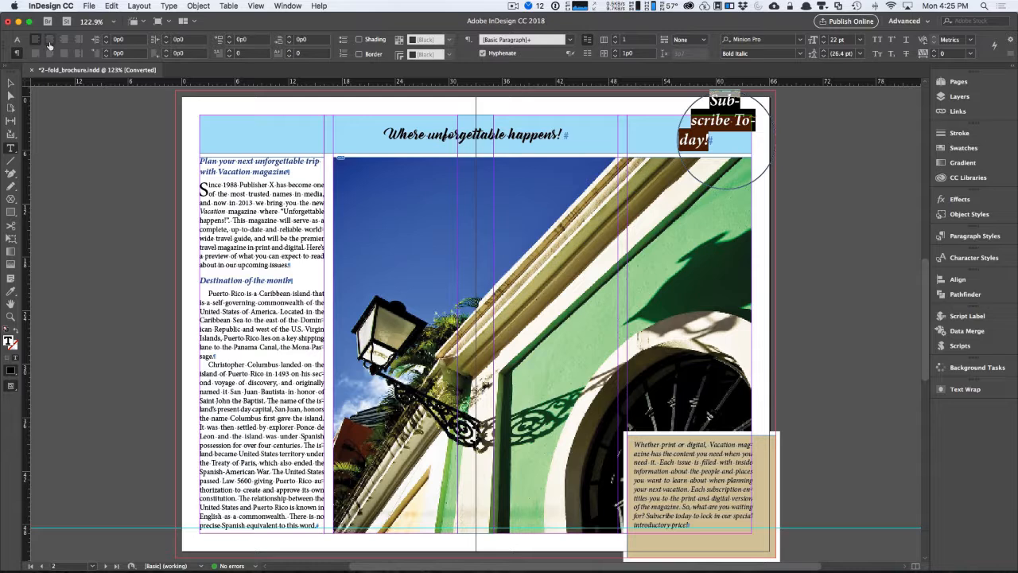
click(49, 39)
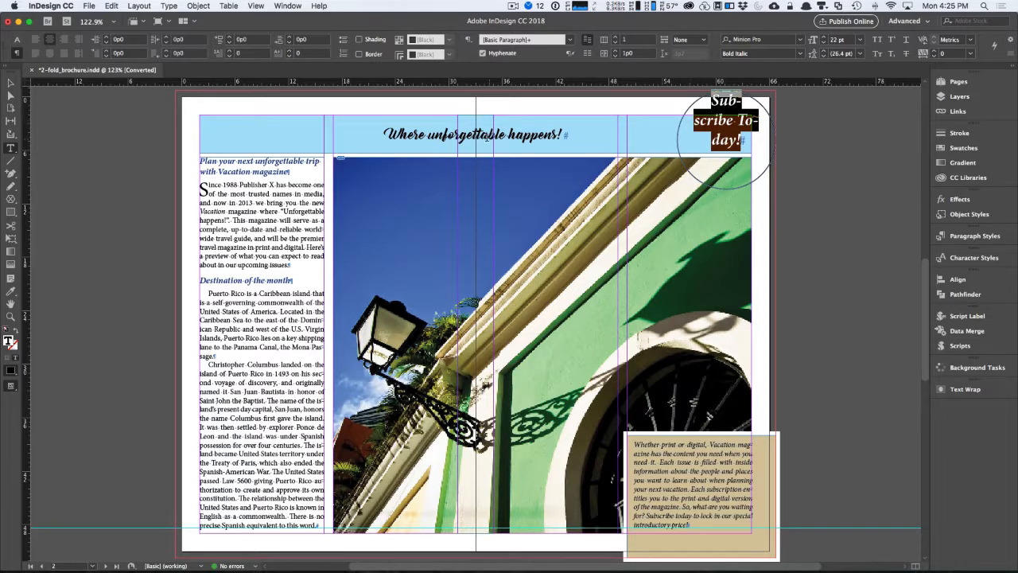
click(11, 82)
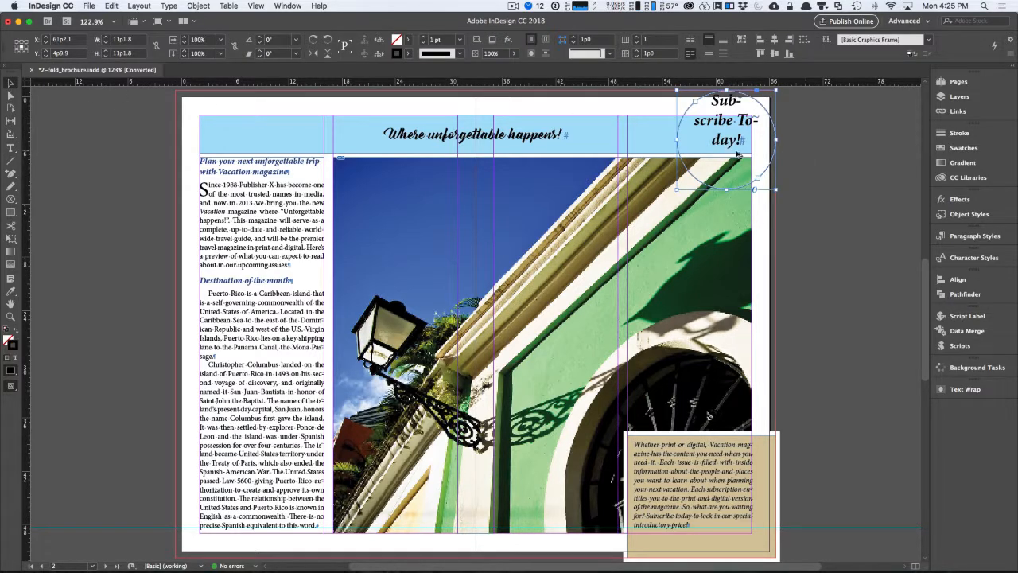
key(super+b)
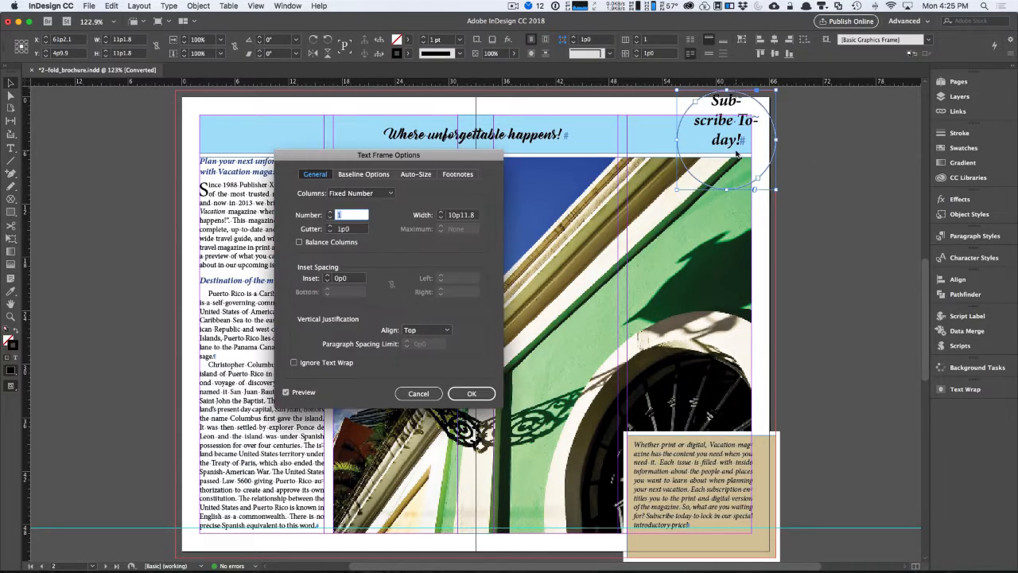
click(416, 331)
click(418, 342)
click(471, 394)
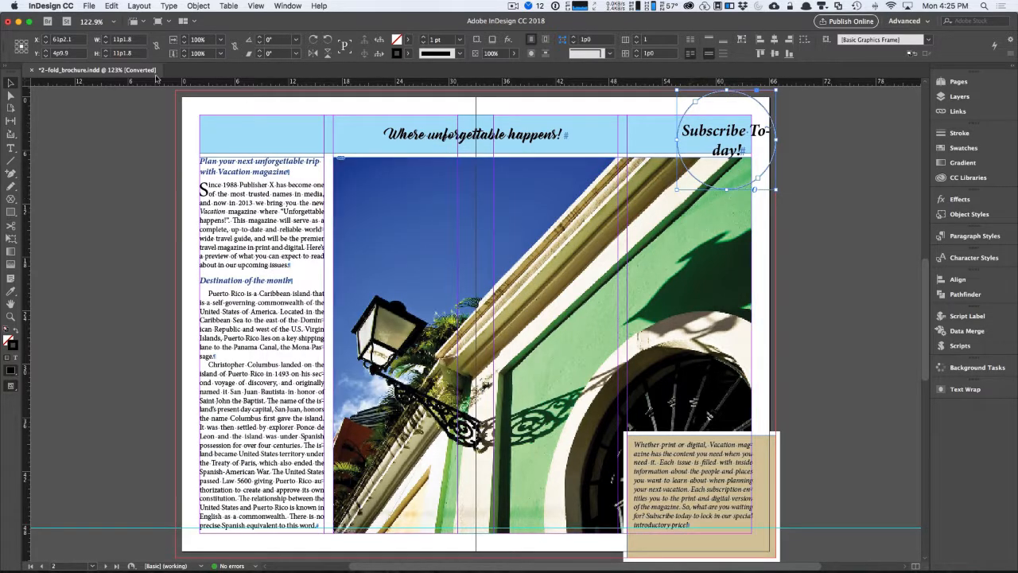
Step: Set the "Subscribe Today!" text to 23 pt and reselect its circular frame
double_click(707, 134)
key(ctrl+a)
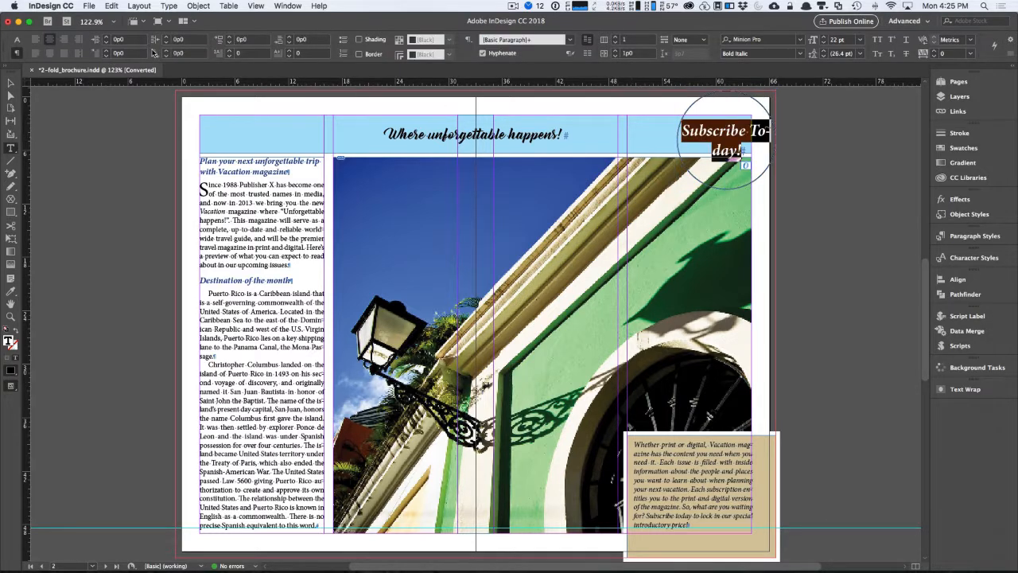
click(18, 40)
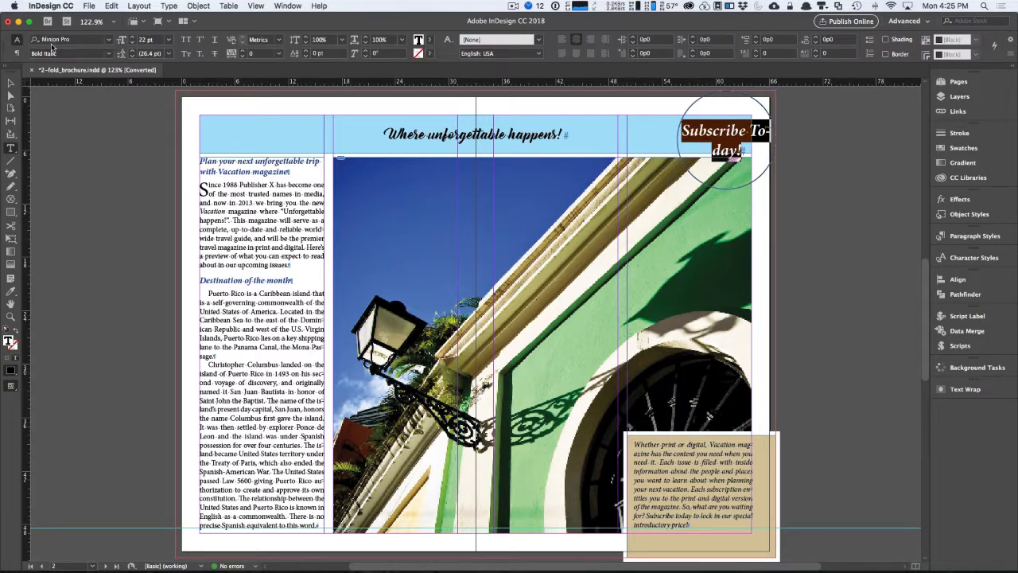
click(131, 39)
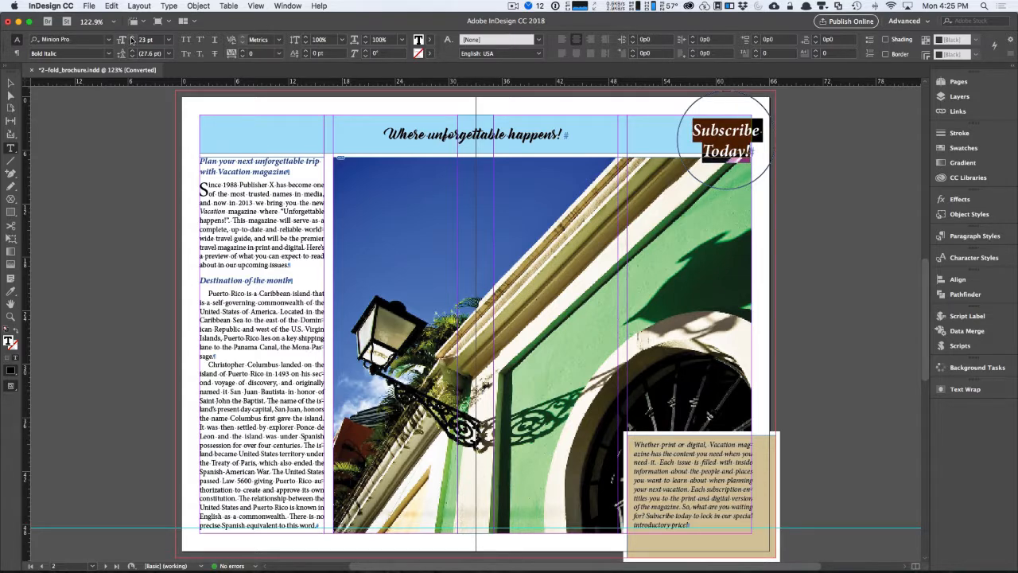
key(Escape)
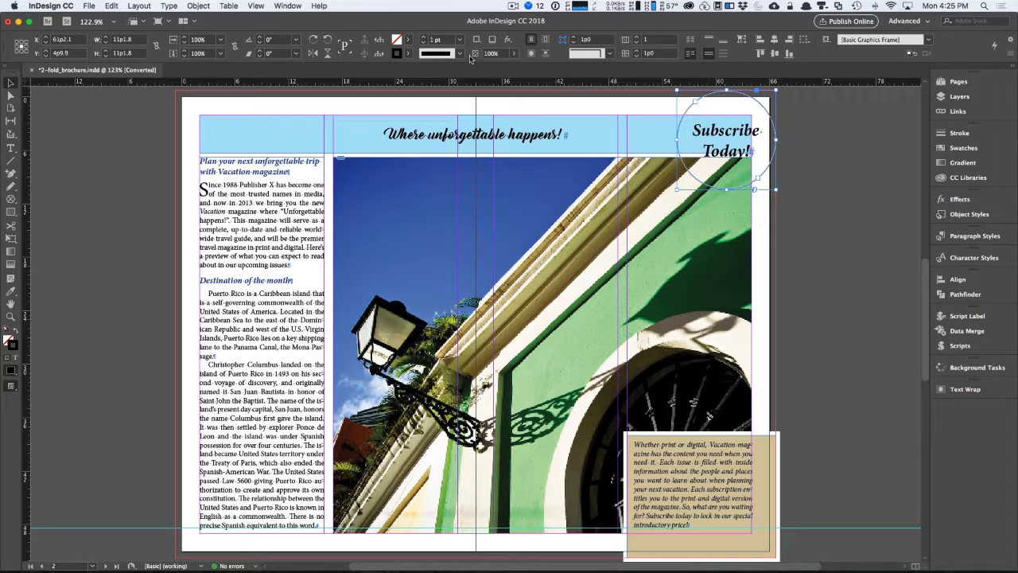
Step: Fill the circular frame with the dark blue C=100 M=90 Y=10 K=0 swatch
click(407, 40)
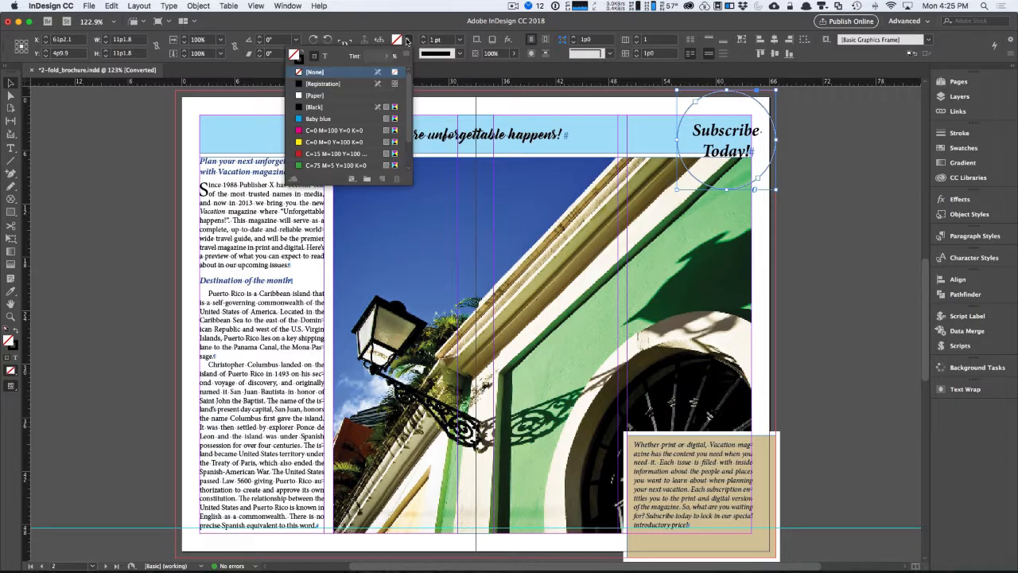
click(316, 143)
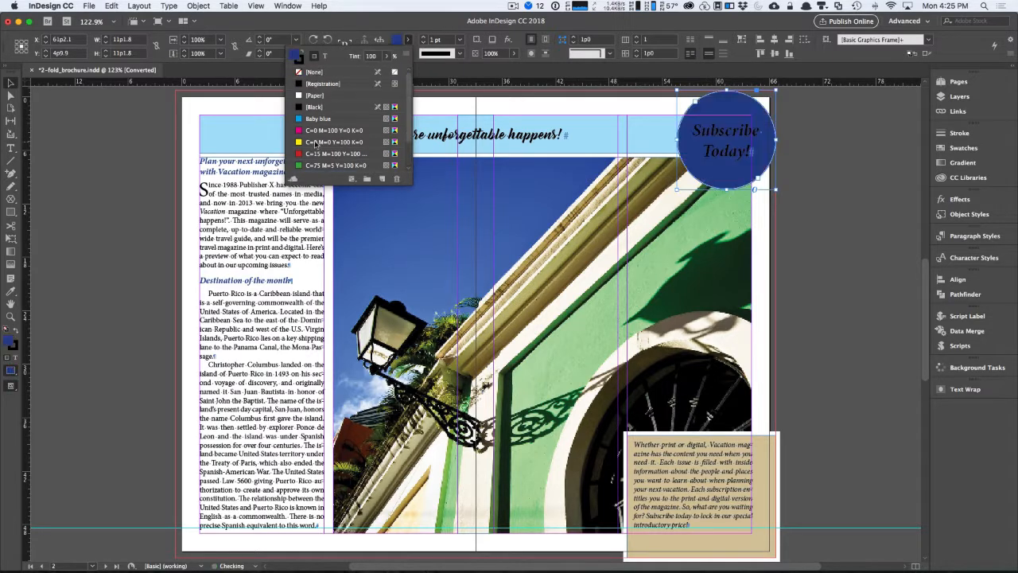
click(410, 41)
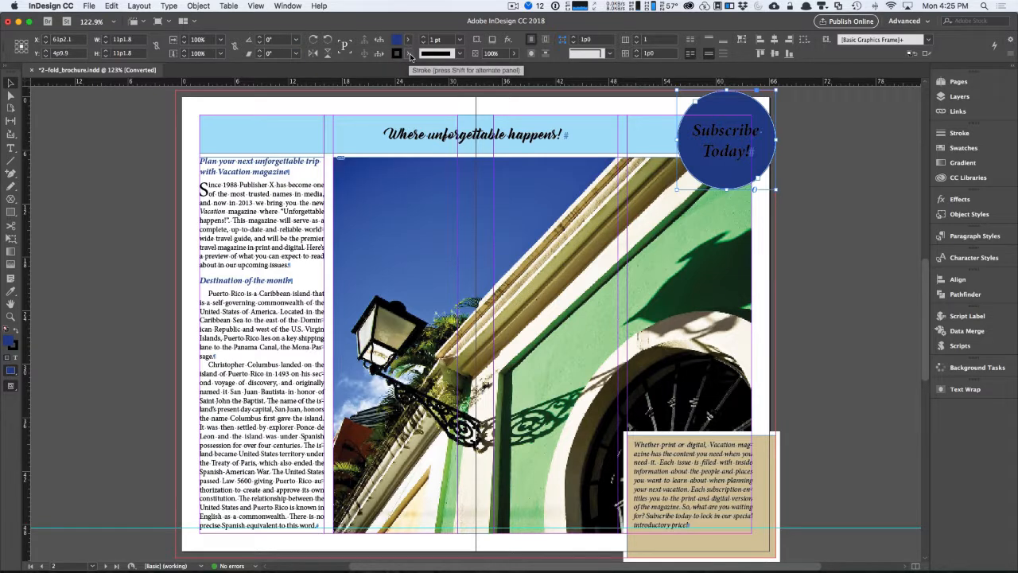
Step: Give the circular frame a 5 pt stroke in the Paper colour
click(409, 53)
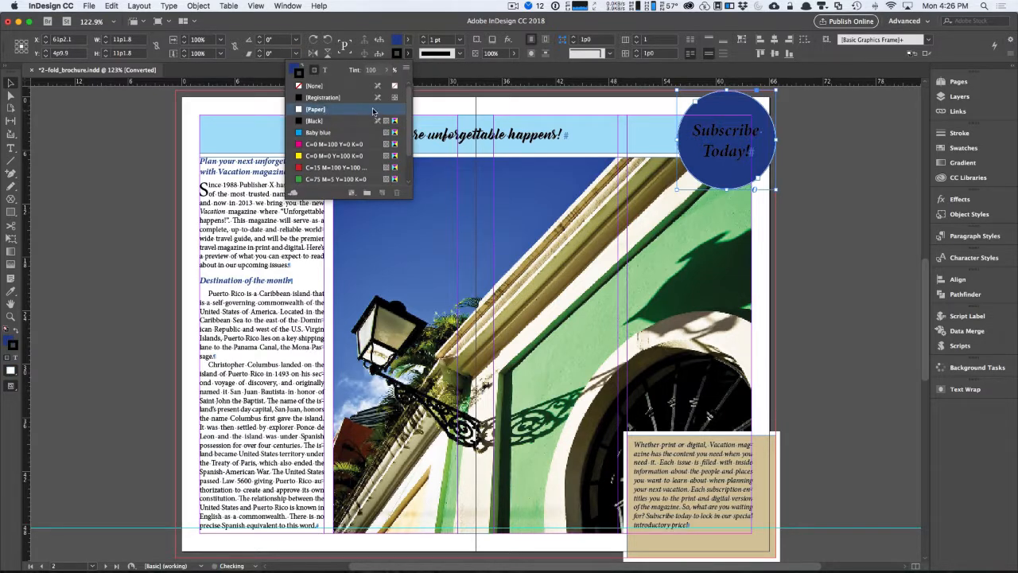
click(322, 109)
click(461, 40)
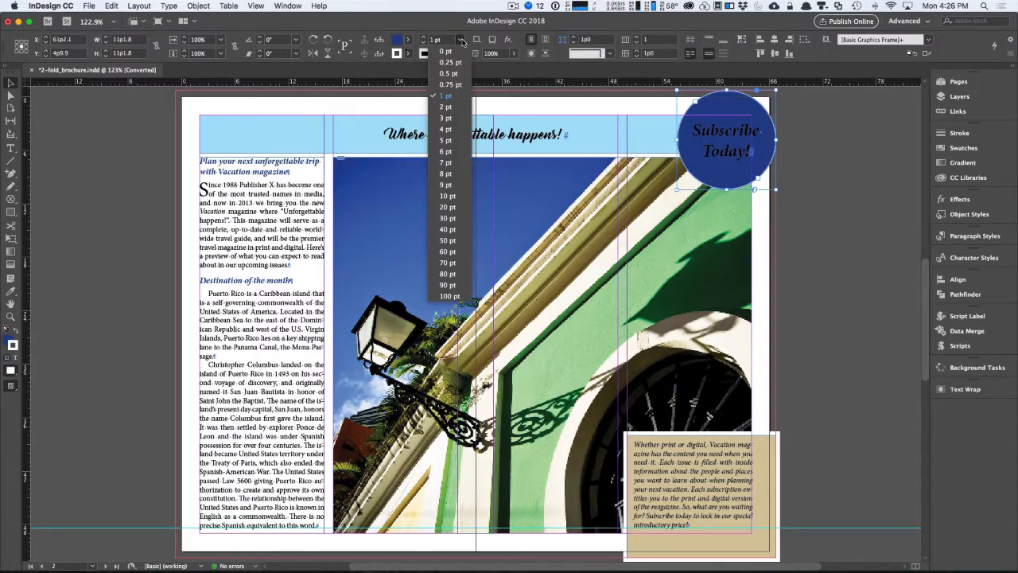
click(447, 140)
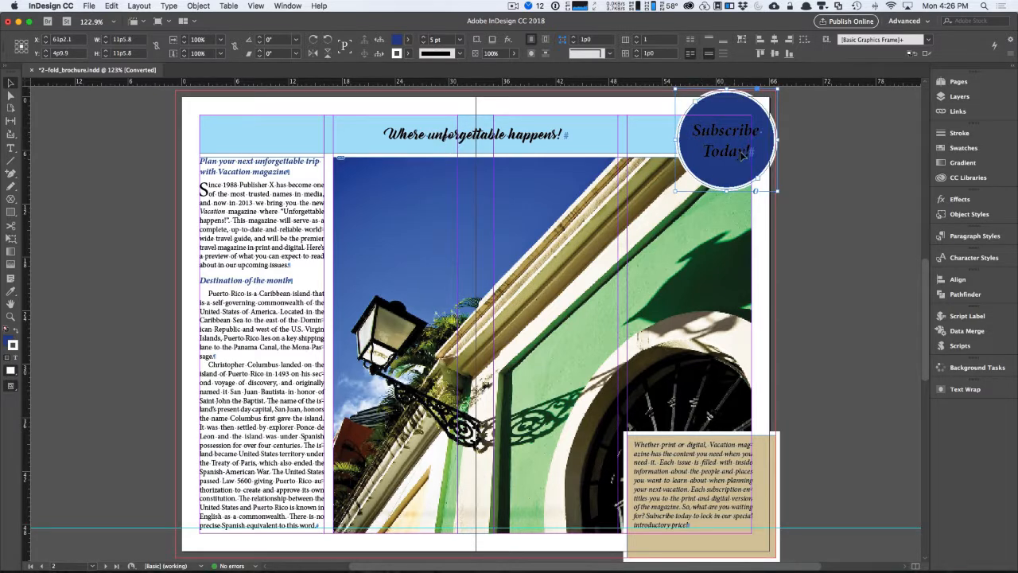
Step: Colour the "Subscribe Today!" text with the Paper swatch, applying the fill to the text instead of the frame
click(408, 40)
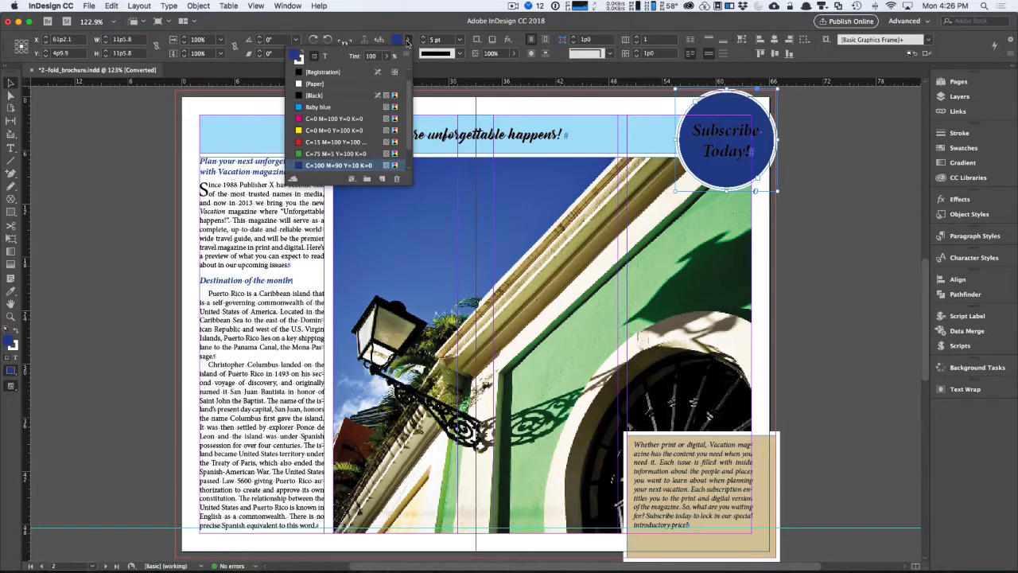
click(323, 58)
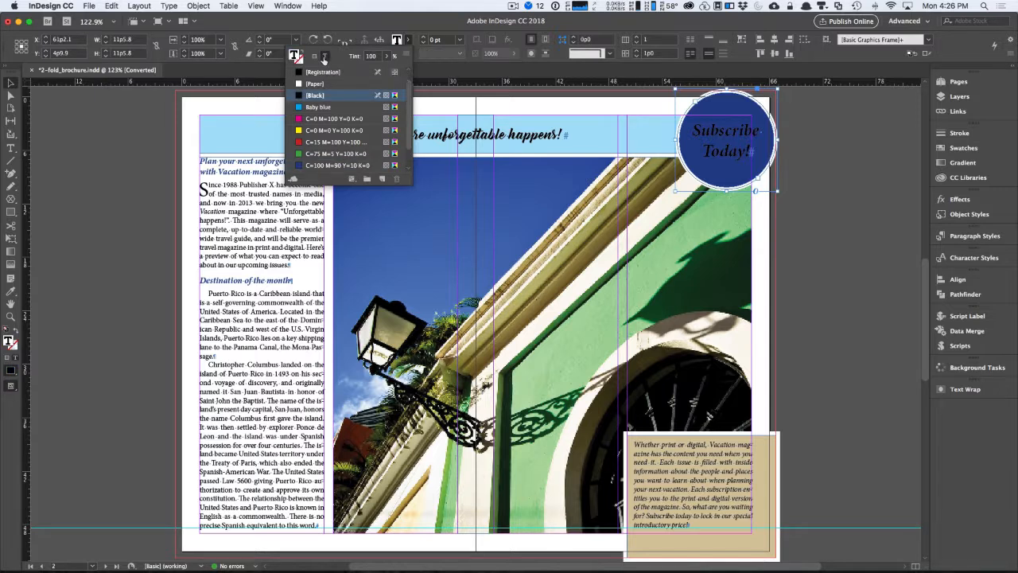
click(316, 85)
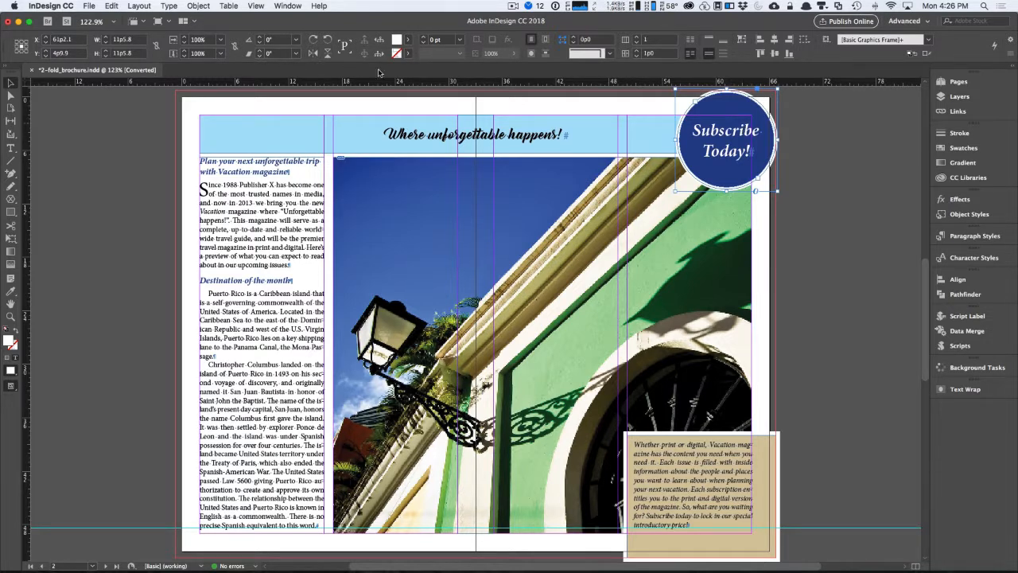
Step: Rotate the circular "Subscribe Today!" frame to 17° and deselect it
click(275, 39)
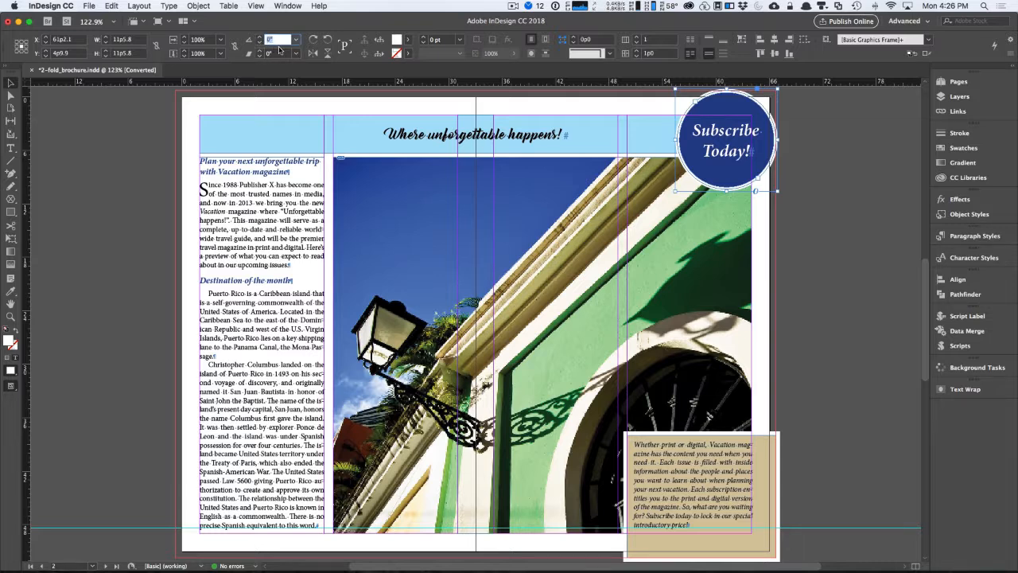
key(Up)
key(Up)
key(Up)
key(Up)
key(Up)
key(Up)
key(Up)
key(Up)
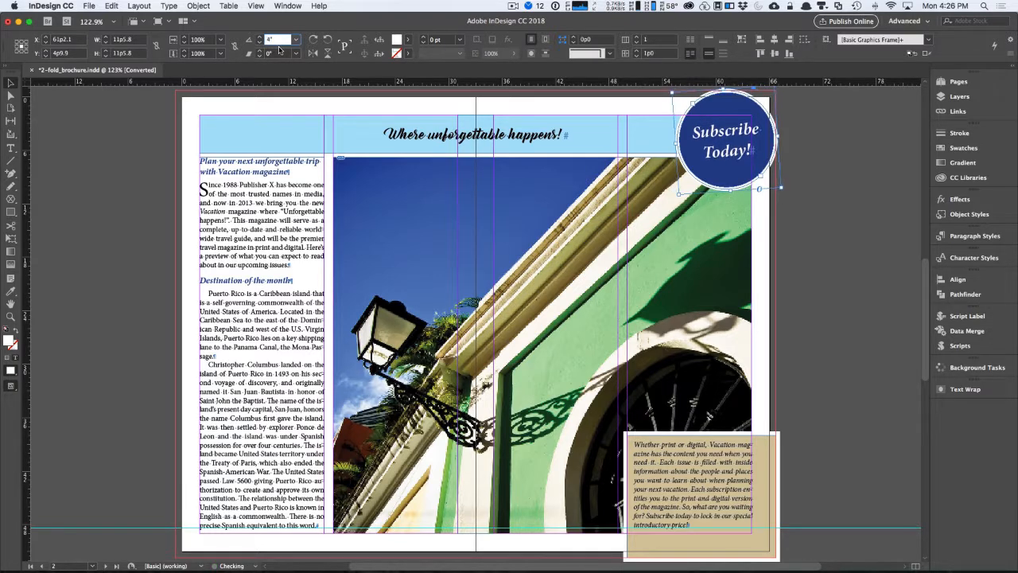
key(Up)
key(Up)
key(Up)
key(Up)
key(Up)
key(Up)
key(Up)
key(Up)
key(Up)
key(Up)
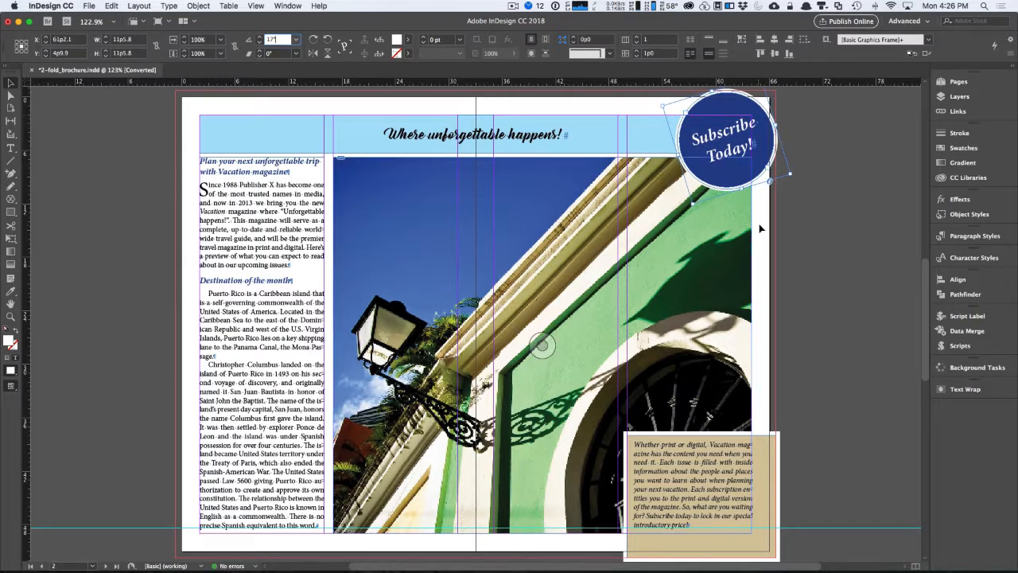
click(832, 239)
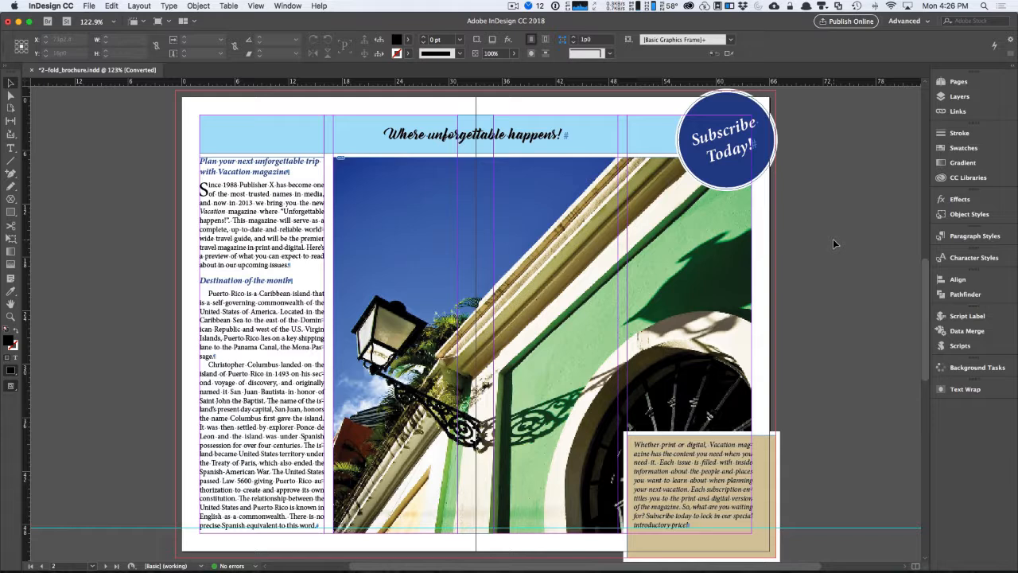
Step: Go to page 4 and fill the empty stamp frame near the lower corner with Black at a 15% tint
click(958, 81)
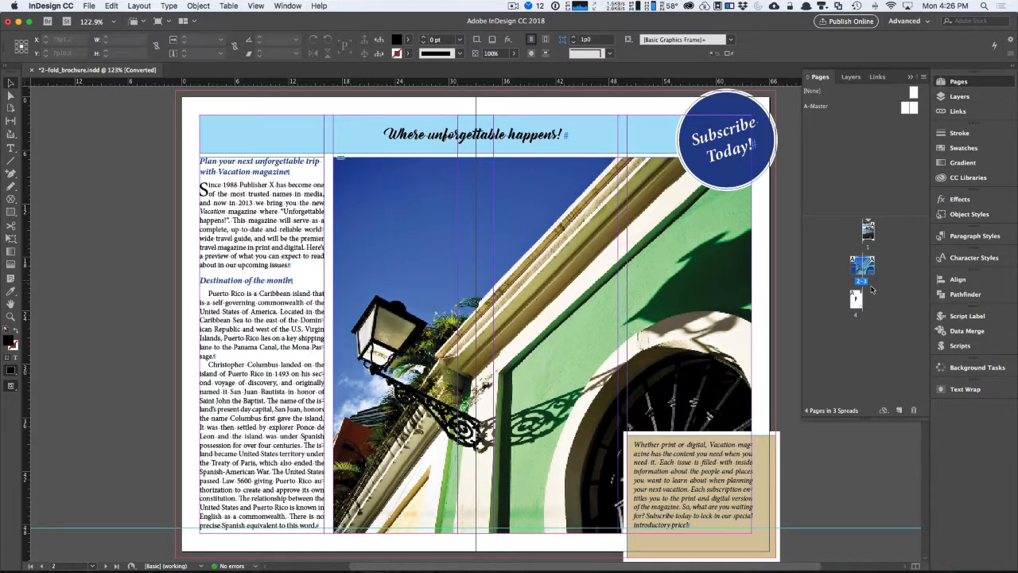
click(861, 299)
double_click(861, 299)
click(959, 81)
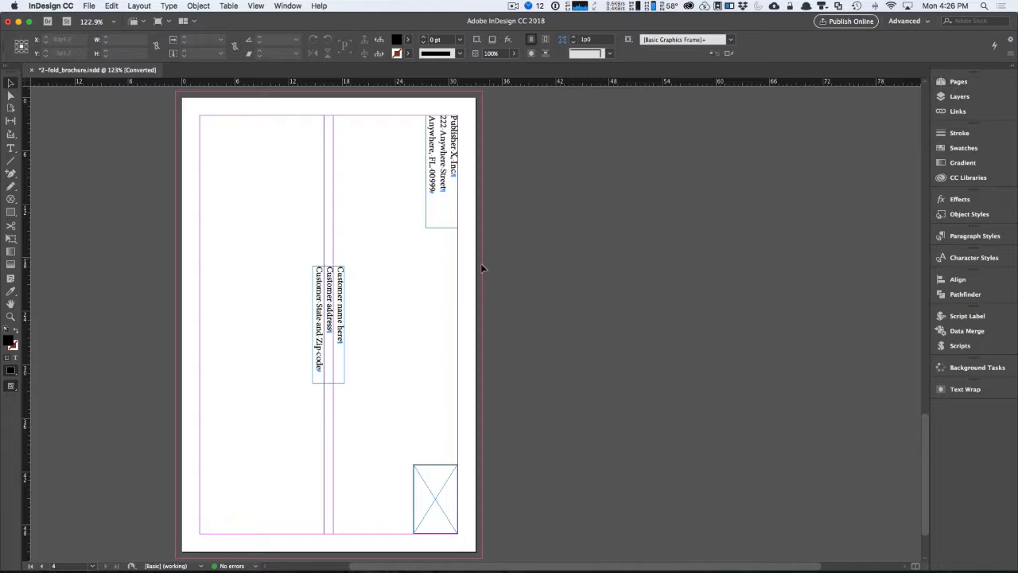
drag(536, 273, 685, 266)
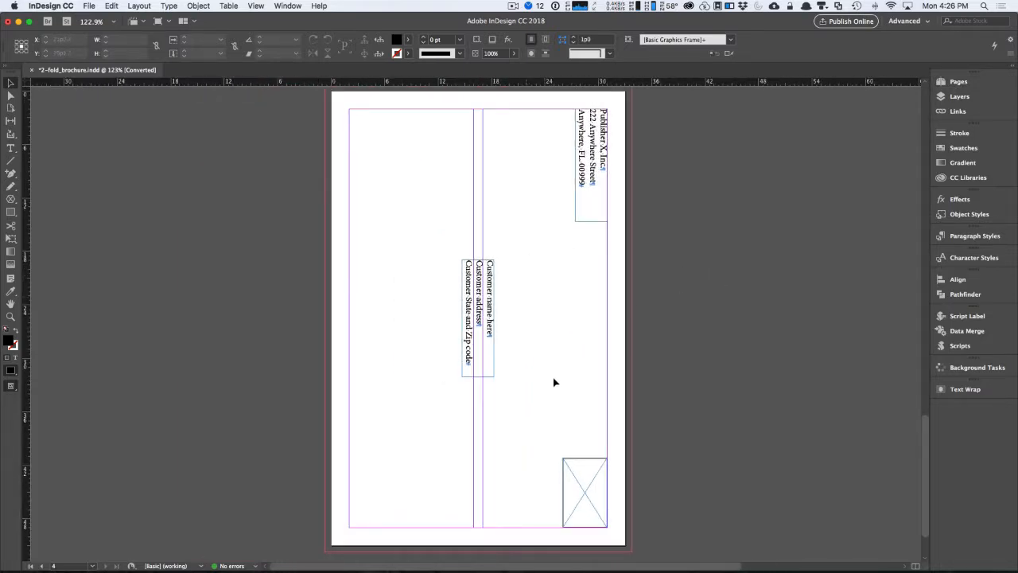
click(591, 484)
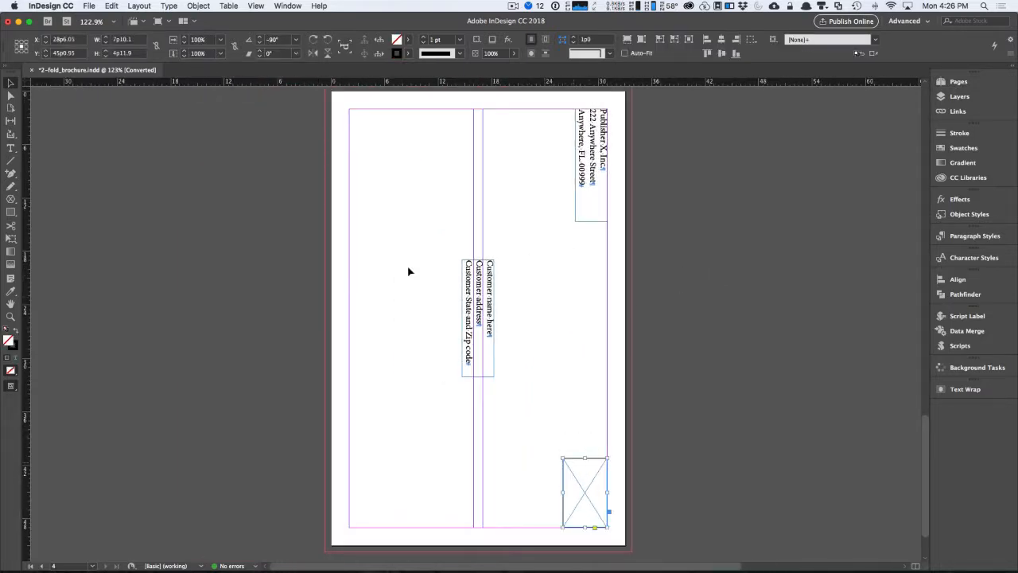
click(405, 41)
click(340, 107)
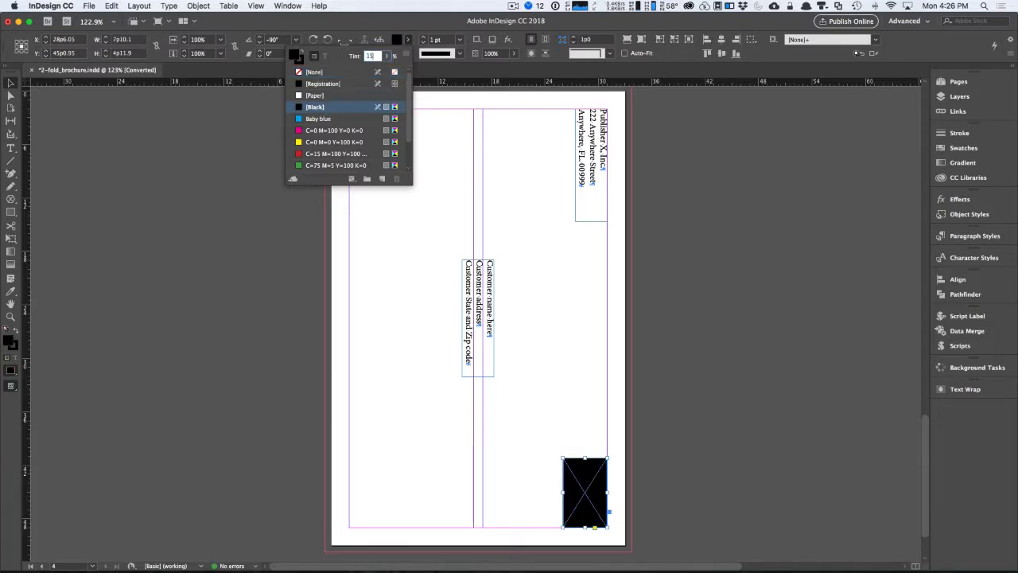
key(Return)
Step: Remove the stroke from the grey stamp frame by setting it to None
click(408, 54)
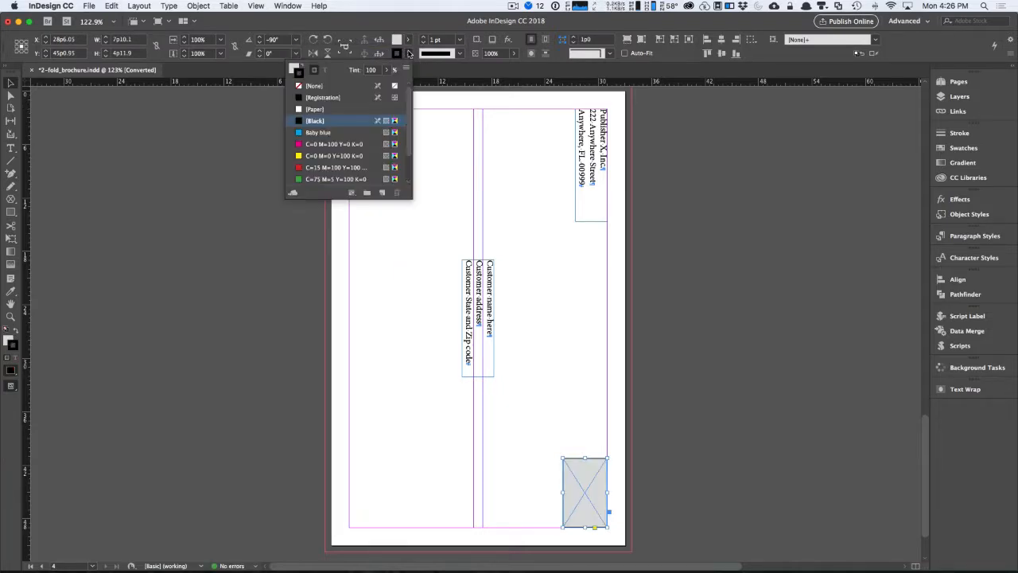
click(303, 85)
click(577, 351)
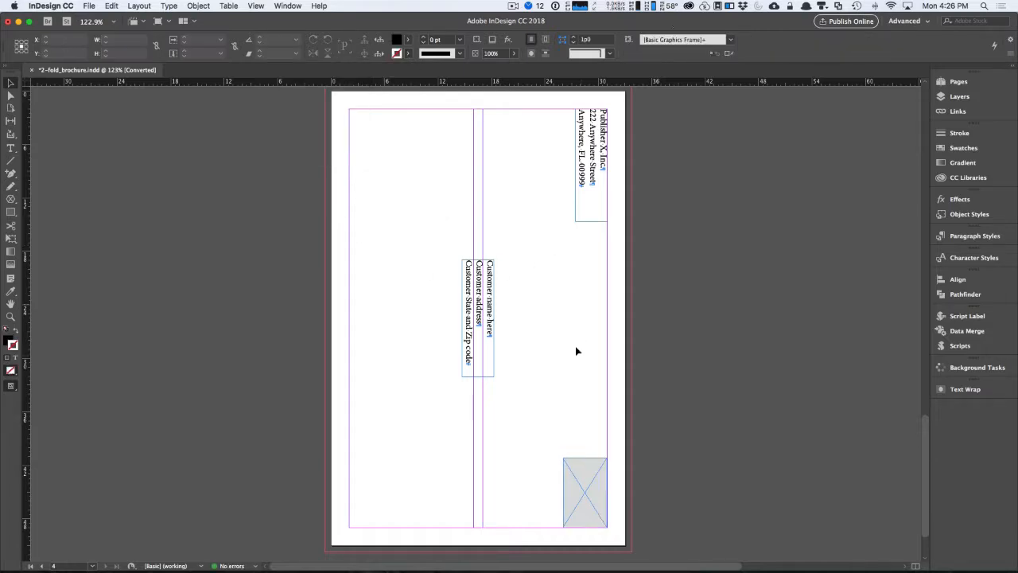
Step: Resize the grey stamp frame to a roughly square shape, keeping its outer corner on the page margins
click(584, 494)
drag(563, 459, 555, 472)
click(541, 265)
Step: Draw a rectangle about 34p6 wide and 13p6 high across the top of page 4, extending to the bleed edges
scroll(524, 210, up, 1)
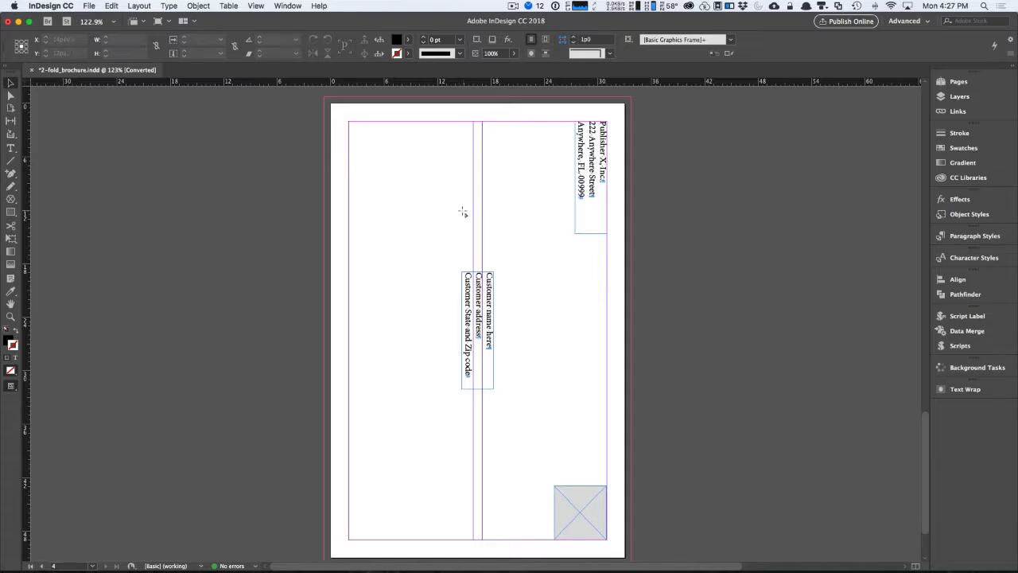
key(m)
drag(325, 98, 632, 217)
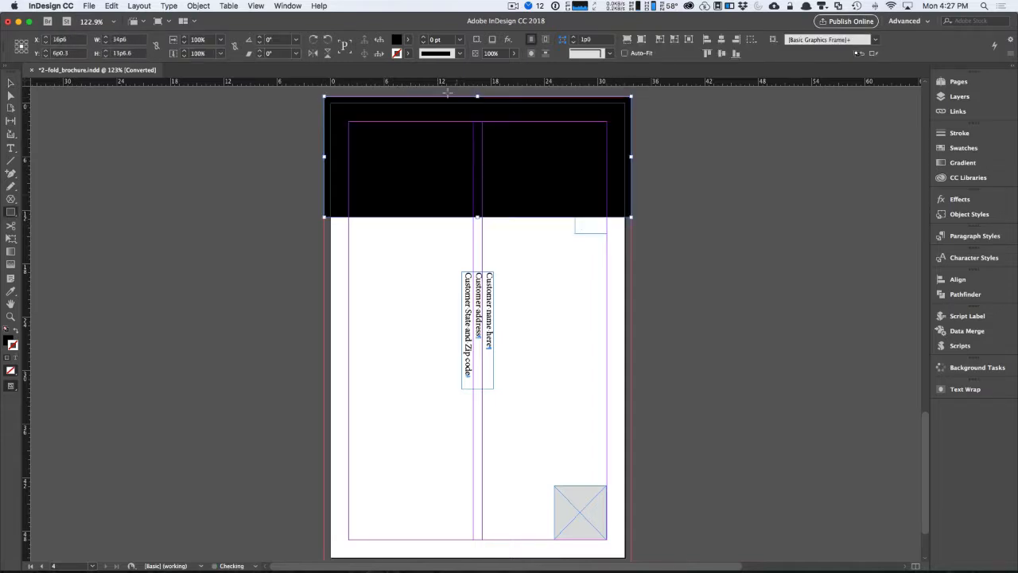
Step: Fill the new rectangle with the Baby blue 30% swatch and set its stroke to None
click(969, 148)
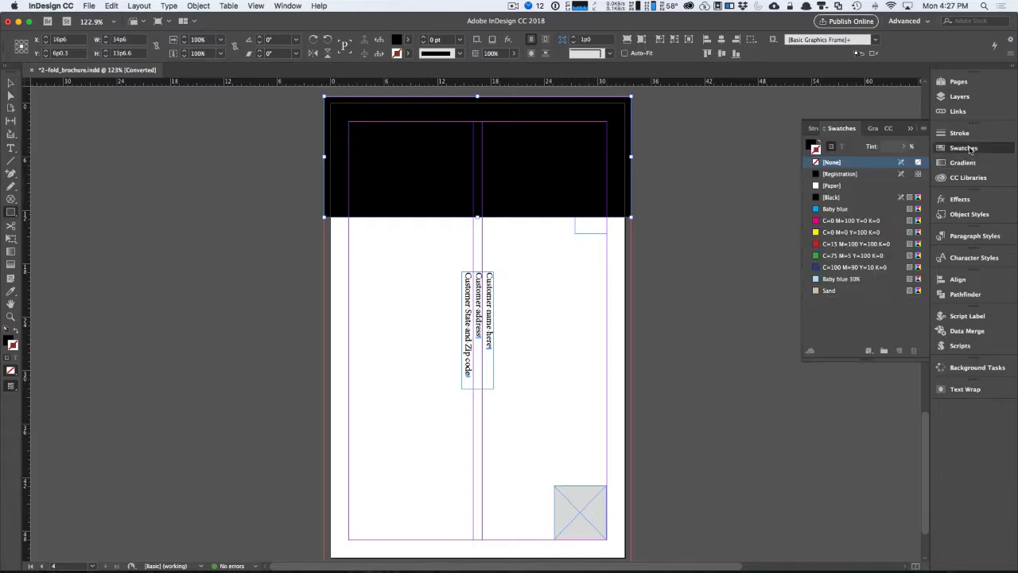
click(839, 280)
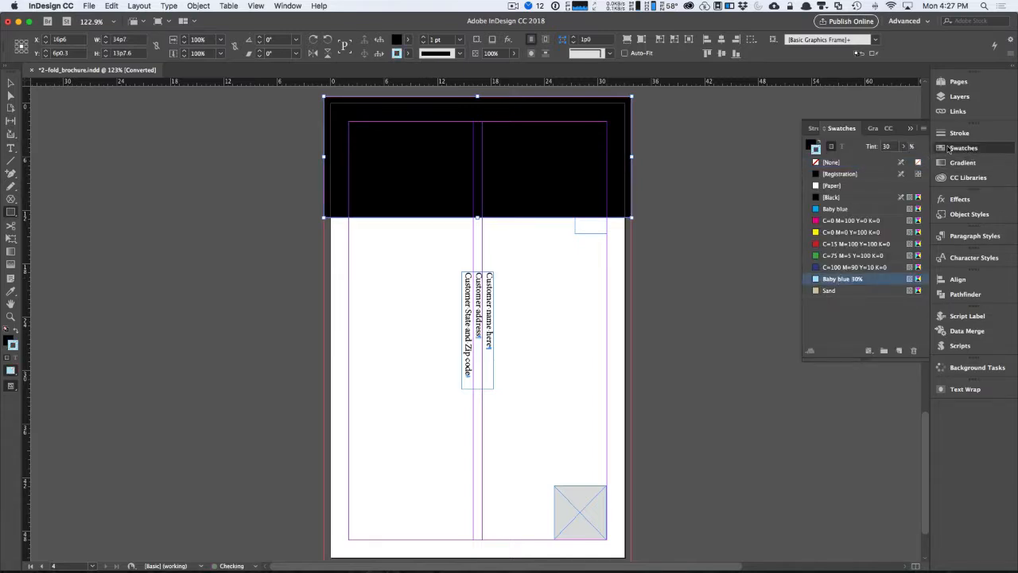
click(820, 143)
click(834, 161)
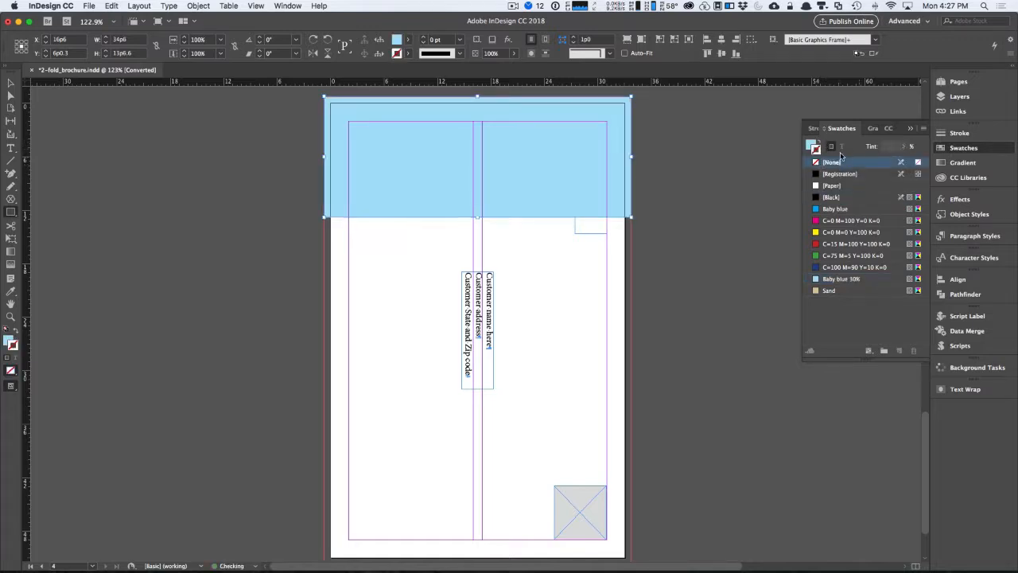
click(811, 144)
click(949, 148)
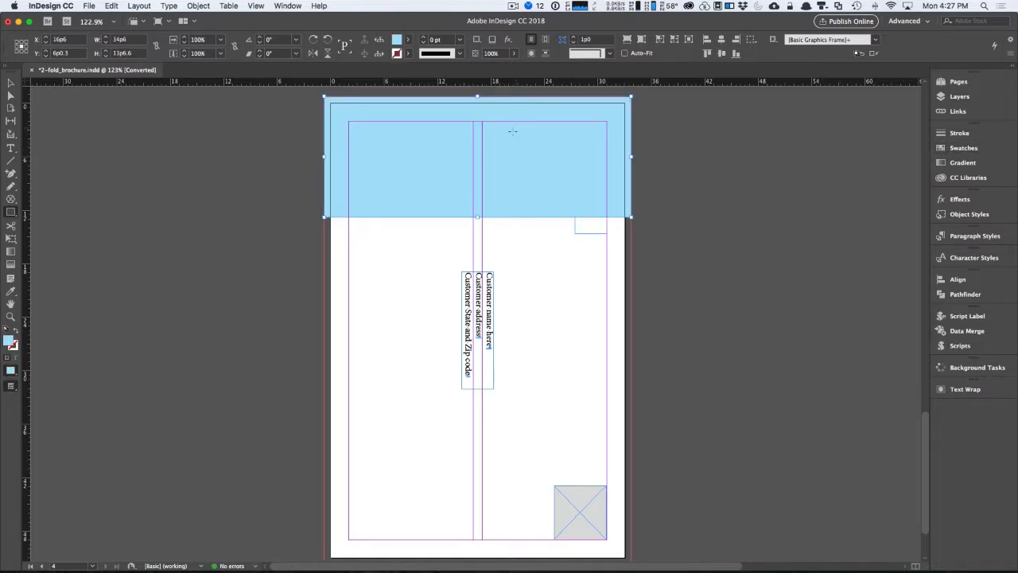
Step: Send the blue rectangle behind the return address and shorten the address frame to end at the rectangle's lower edge
click(11, 83)
key(super+shift+bracketleft)
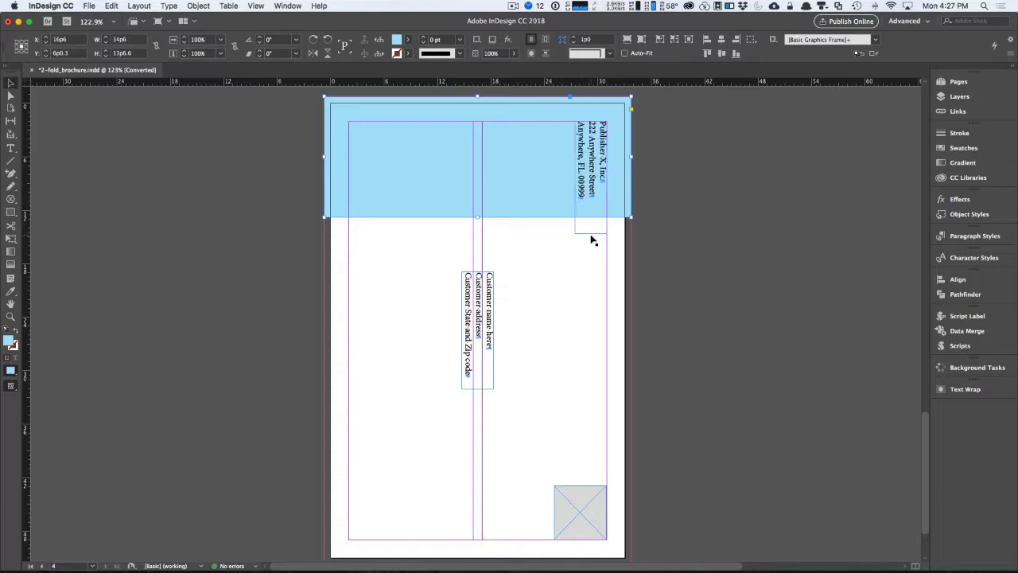
click(591, 232)
drag(591, 233, 591, 217)
click(708, 244)
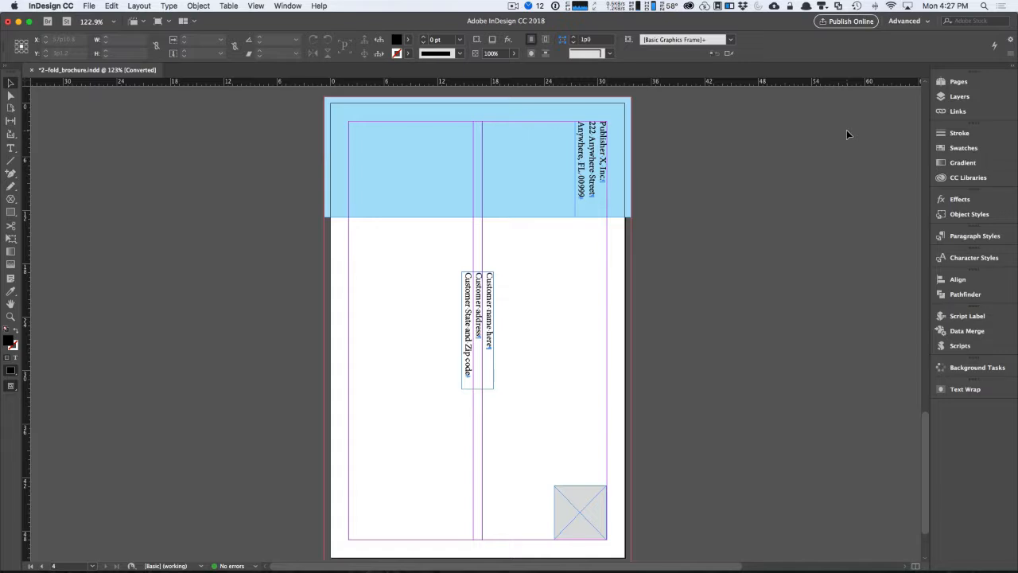
Step: Return to page 1 and review the cover, inside spread and mailing page in full-screen presentation mode
key(super+j)
text(1)
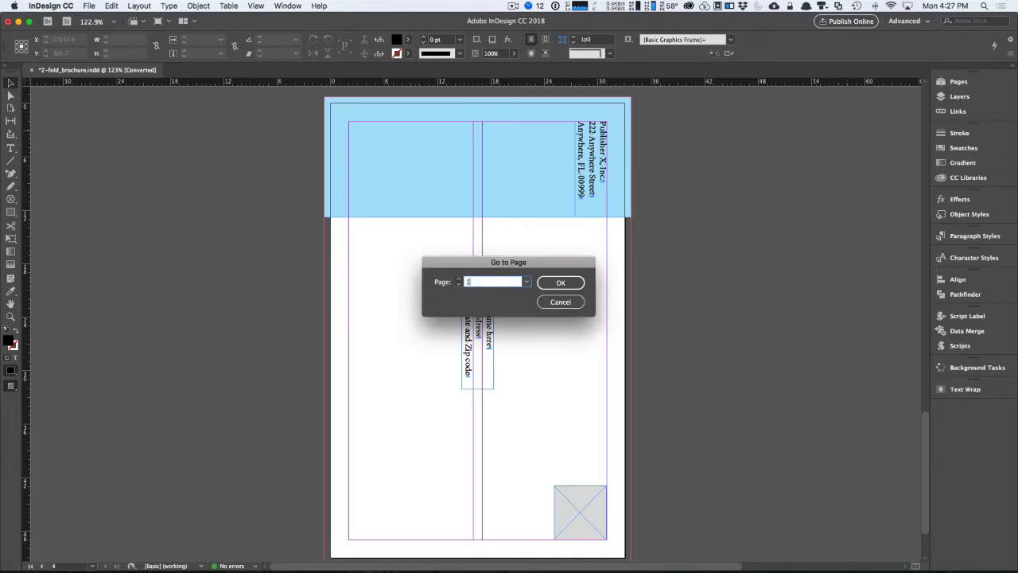
key(Return)
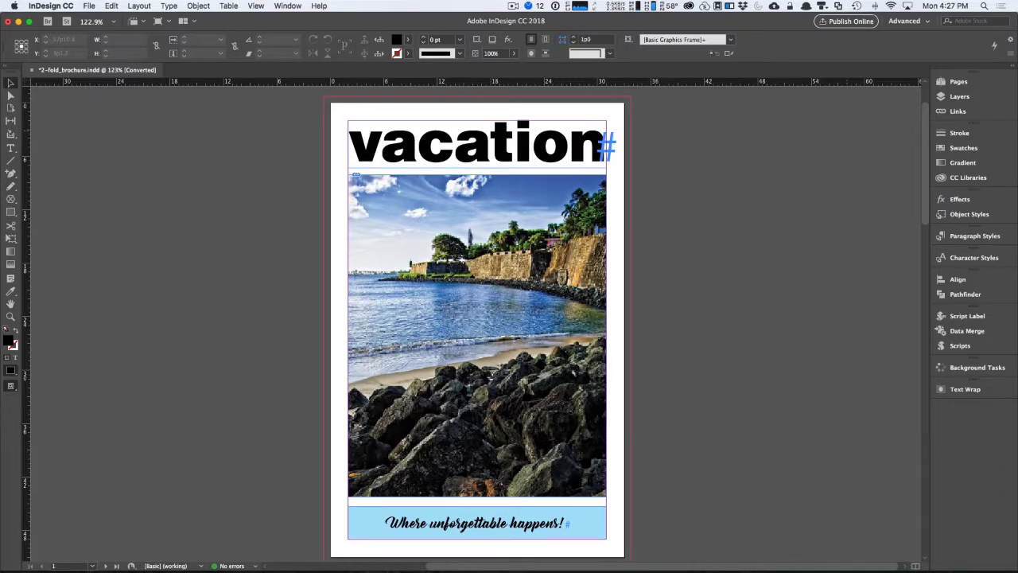
key(shift+w)
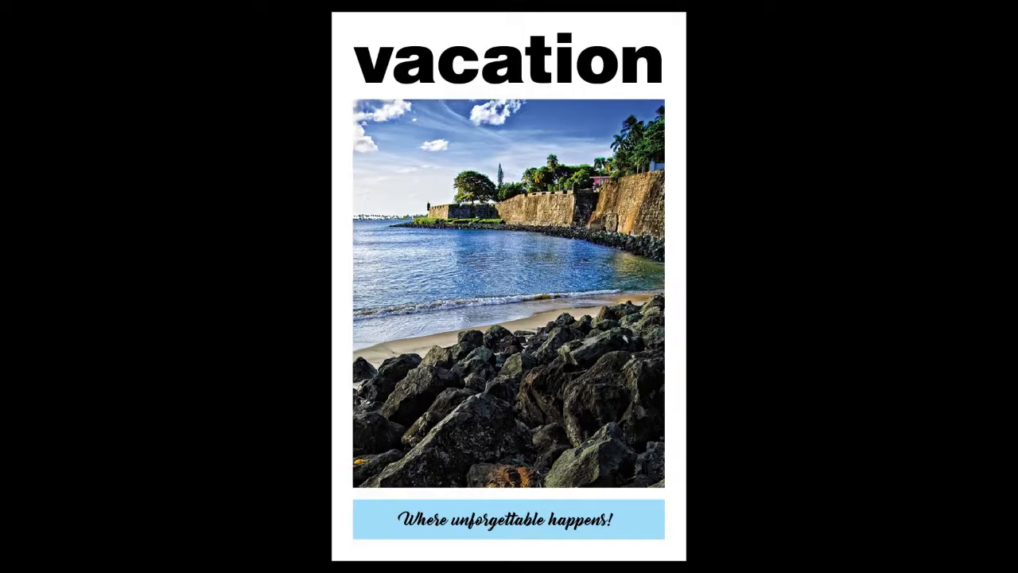
key(Right)
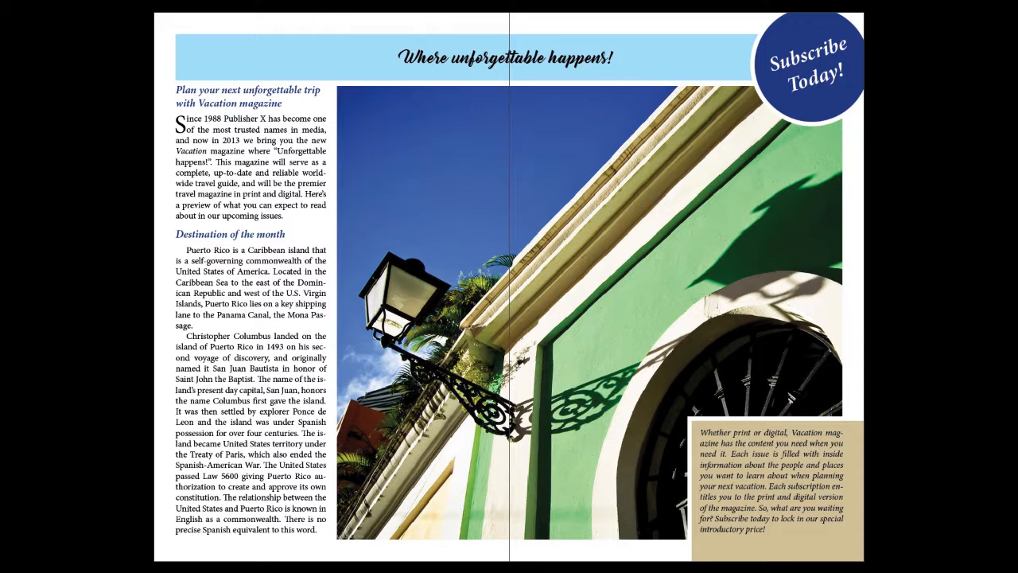
key(Right)
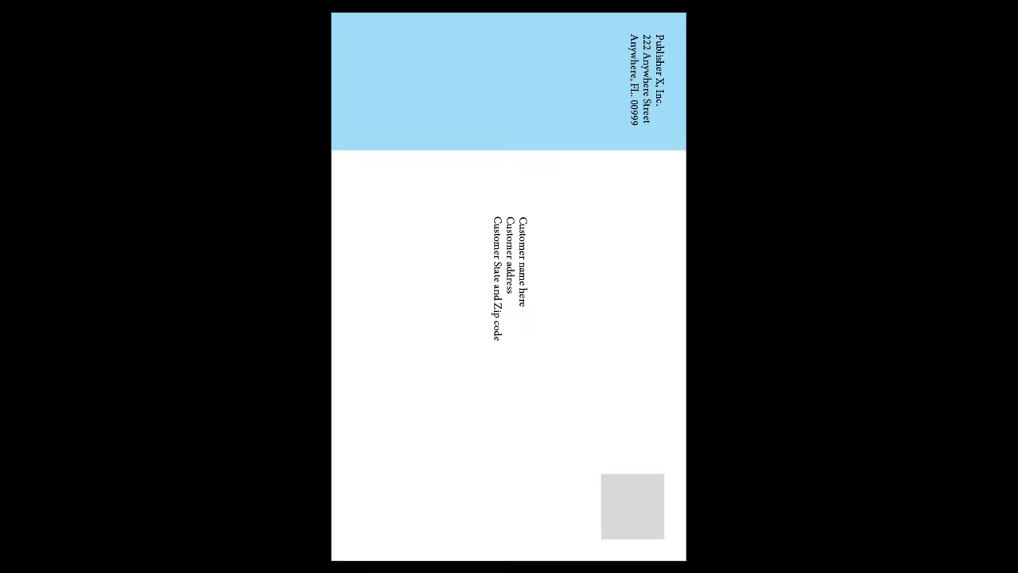
key(Escape)
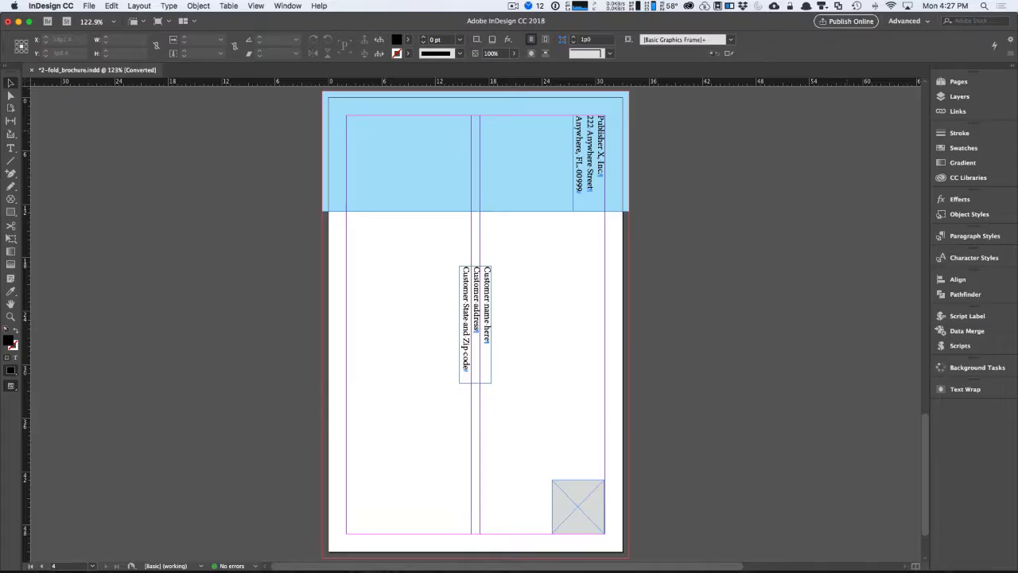